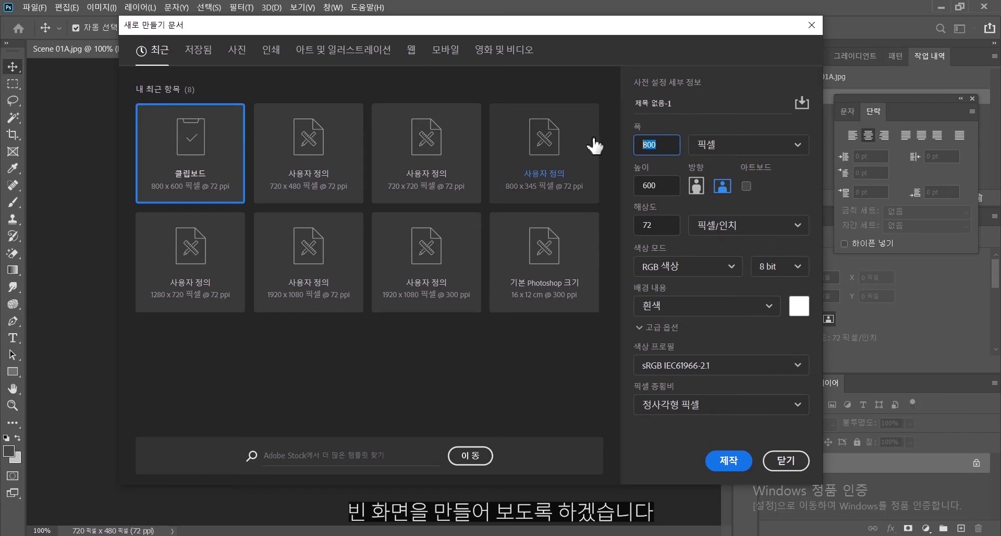
Step: Create a new white document 720 pixels wide and 480 pixels high at 72 pixels/inch
text(720)
key(Tab)
text(48)
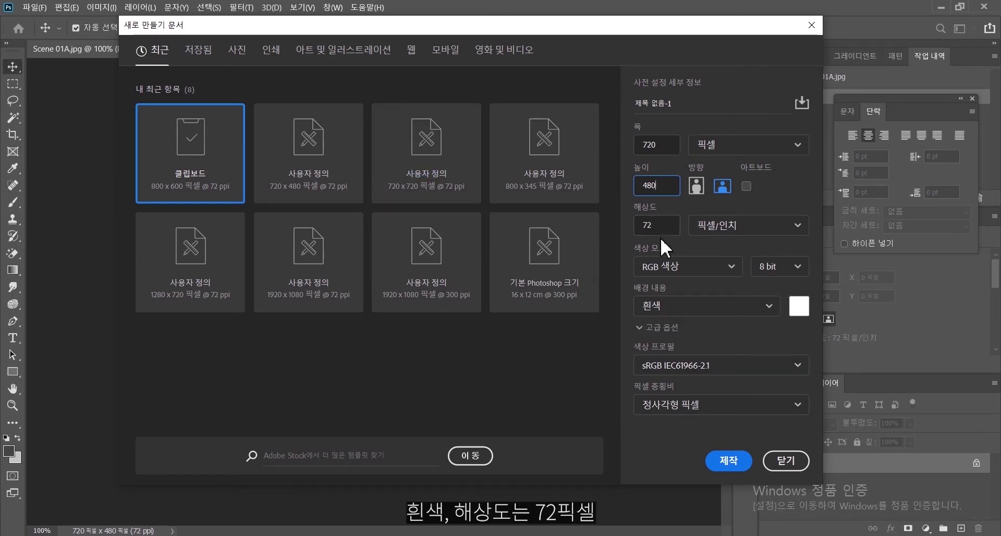
click(729, 461)
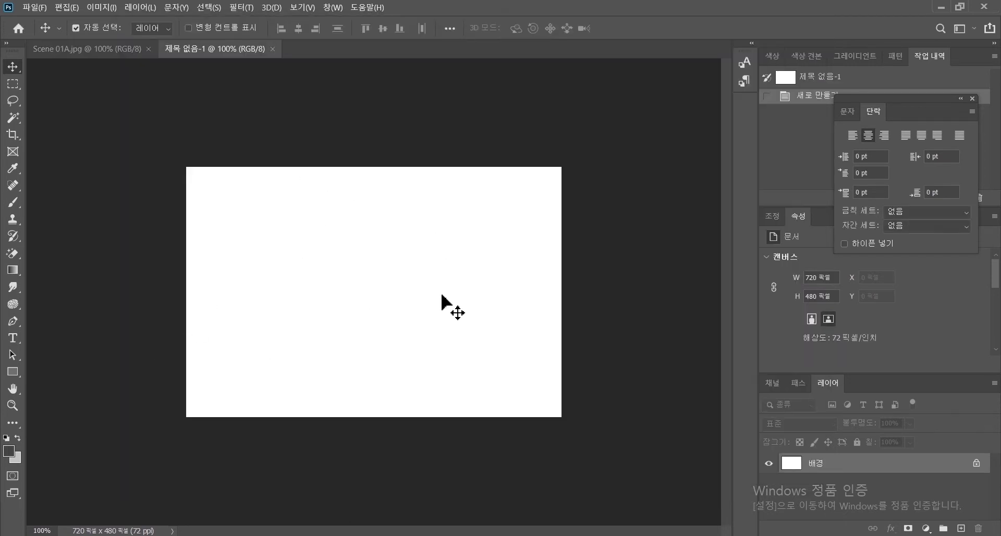
Step: Arrange the blank document and Scene 01A.jpg side by side in a two-up vertical layout
click(99, 50)
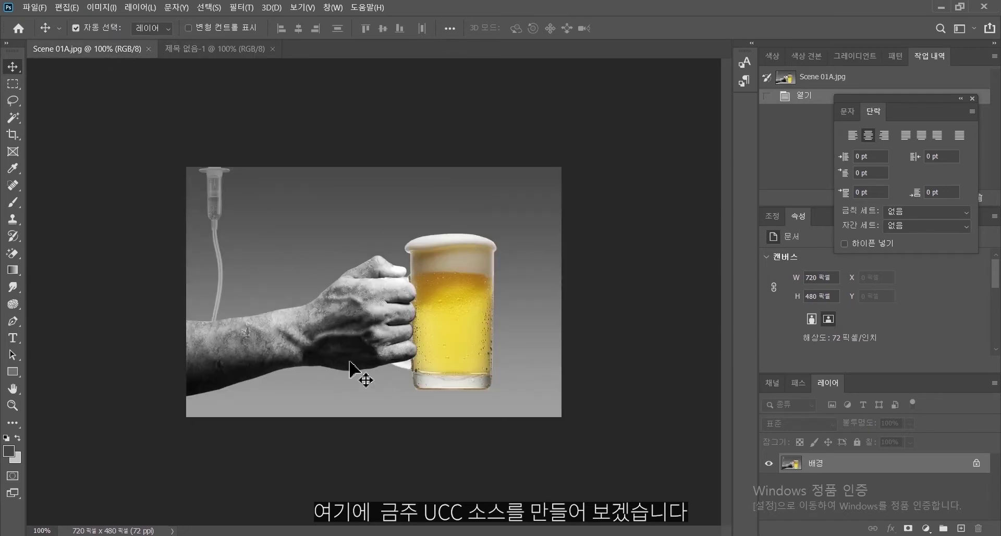
click(205, 49)
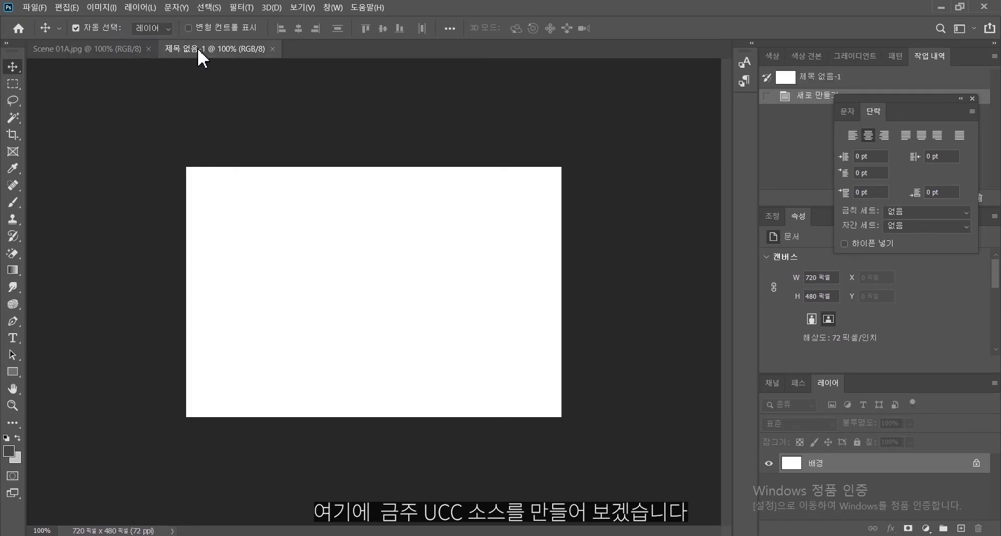
click(334, 7)
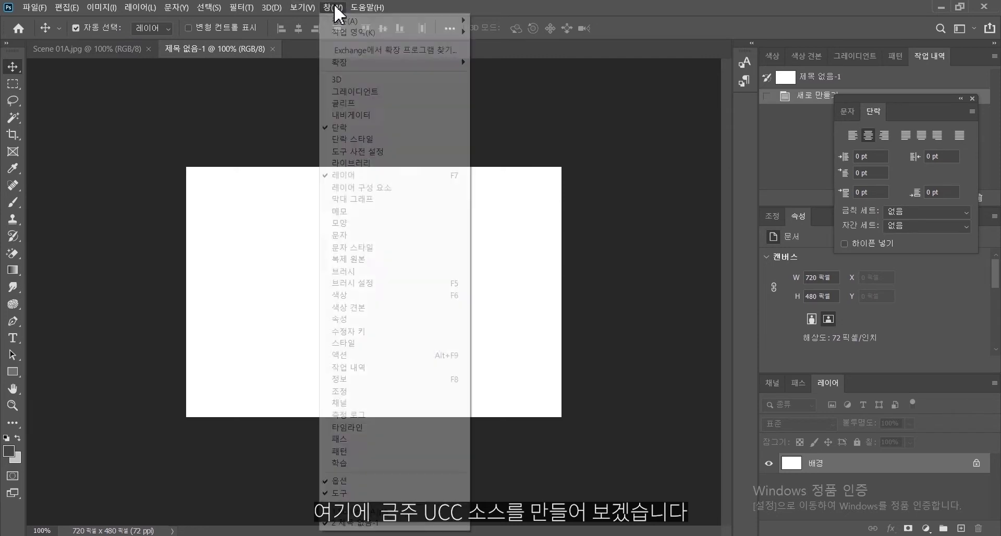
click(333, 7)
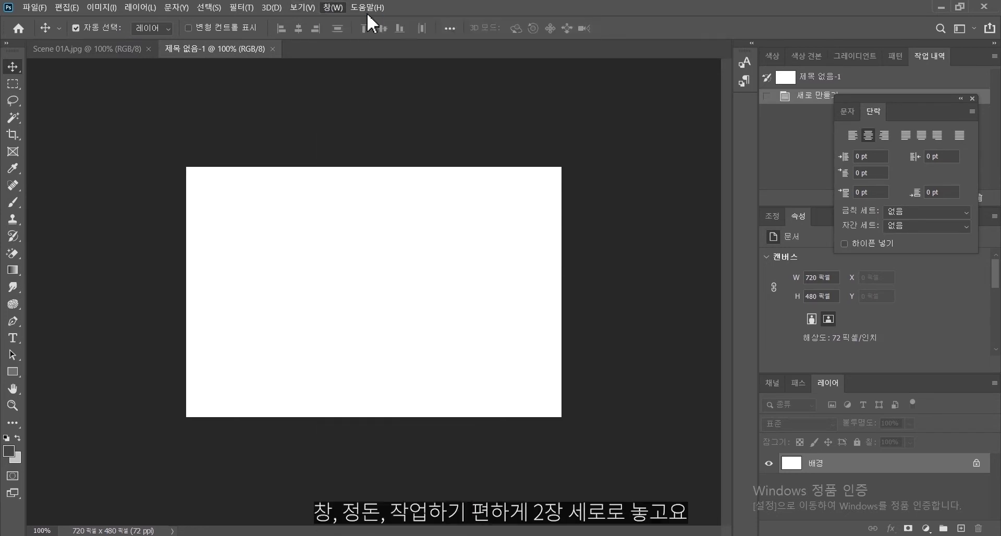
click(368, 7)
click(333, 7)
mouse_move(454, 21)
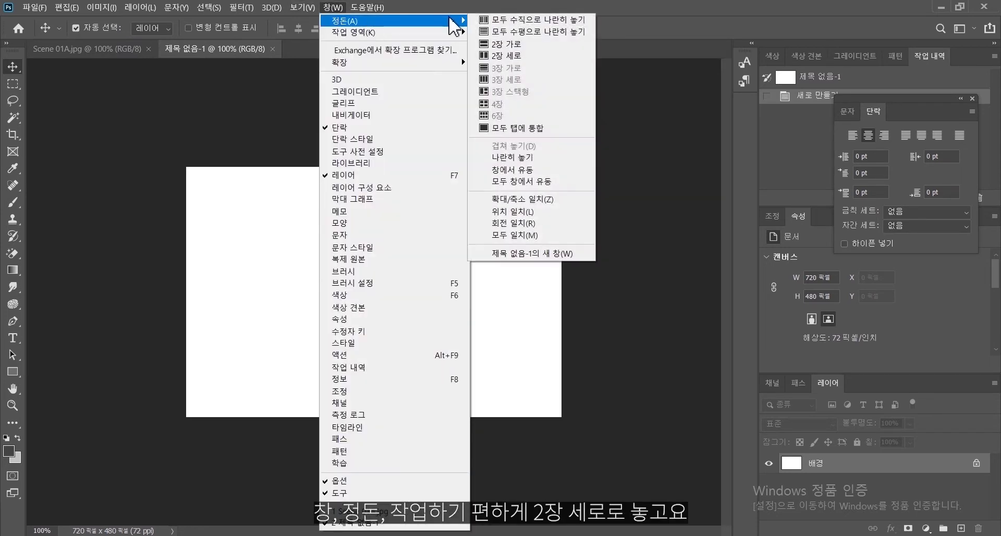
click(490, 56)
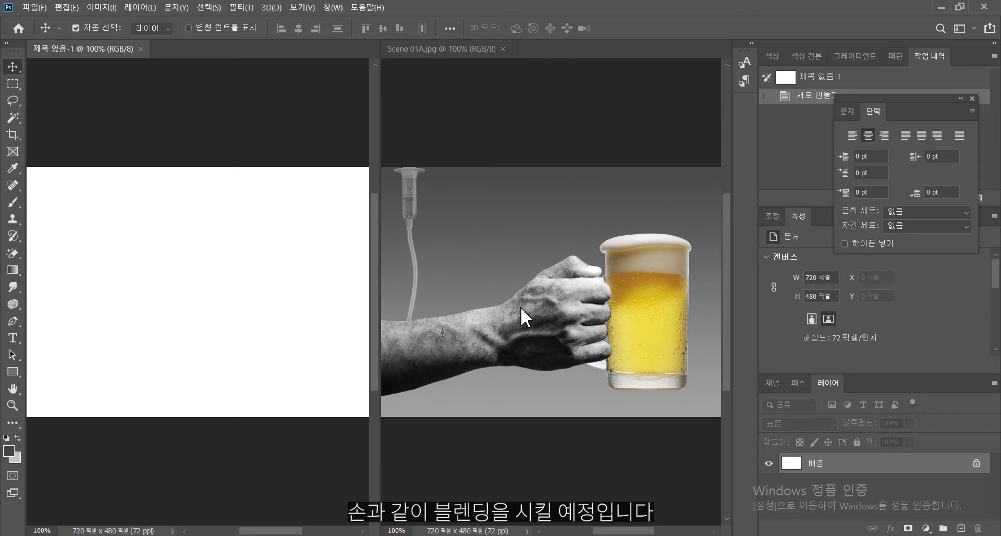
Step: Activate the Gradient tool and confirm dark gray #444444 as the foreground color
click(14, 271)
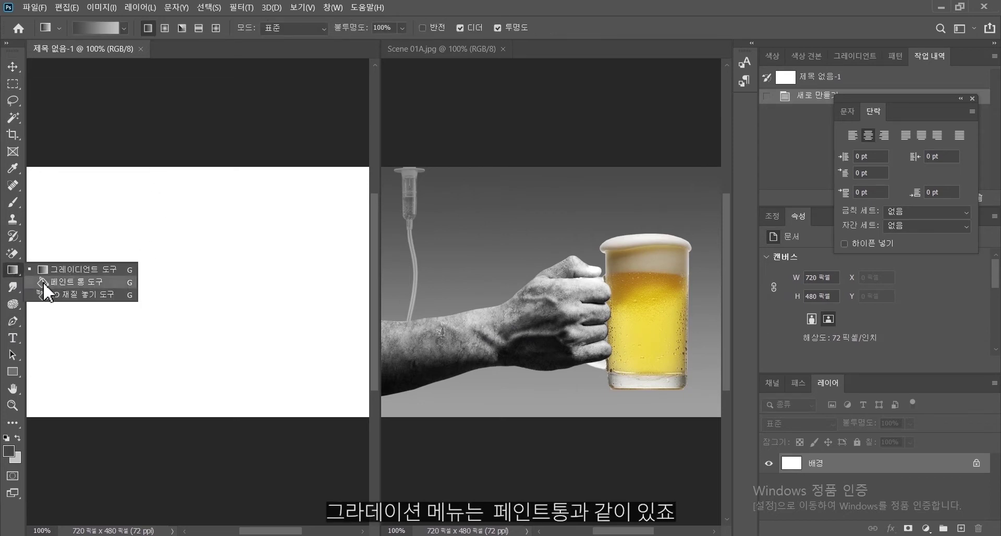
click(46, 284)
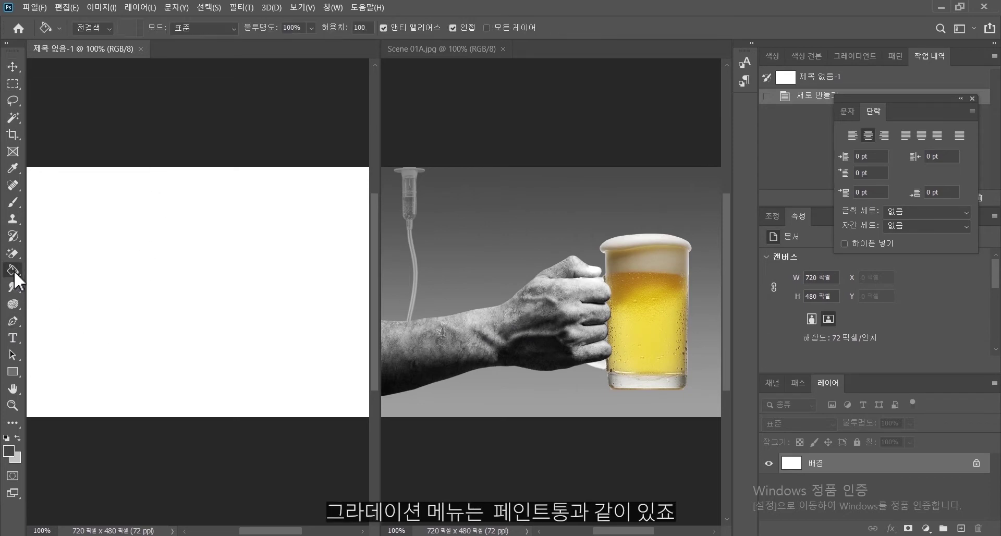
right_click(13, 271)
click(55, 270)
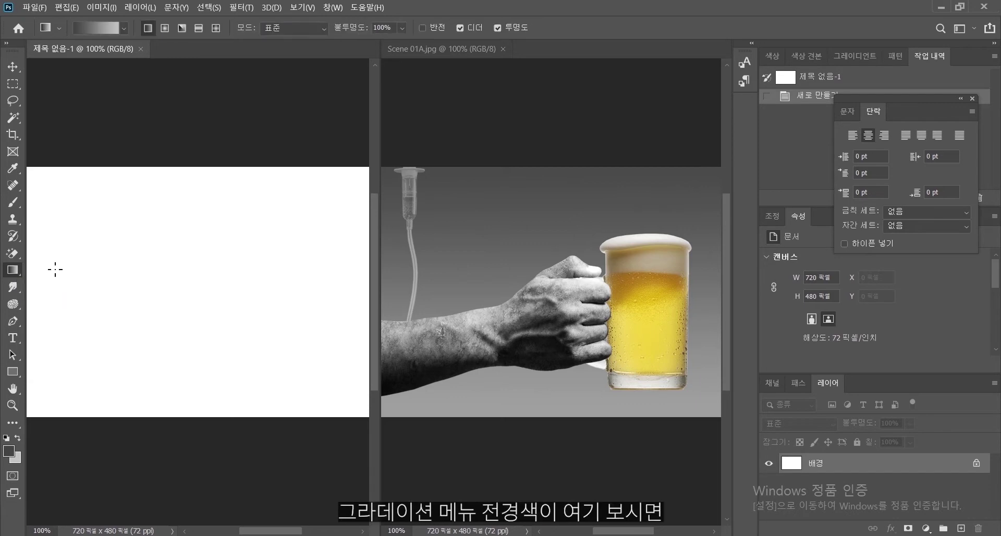
click(9, 450)
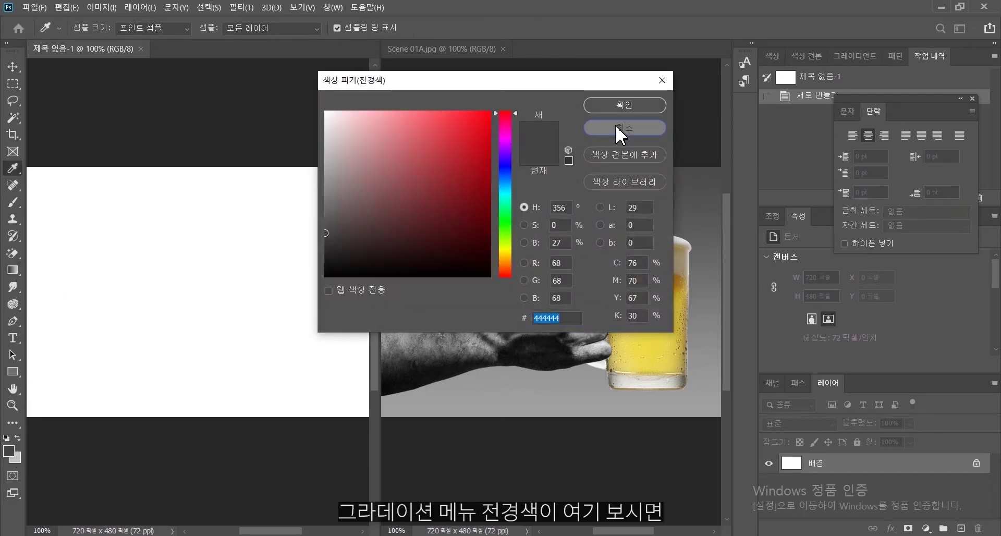
click(621, 128)
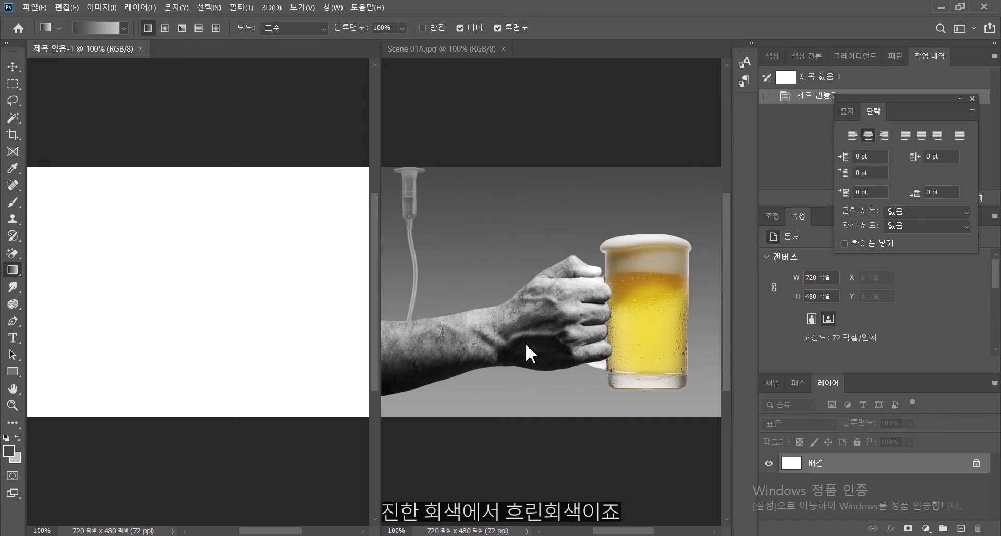
click(9, 450)
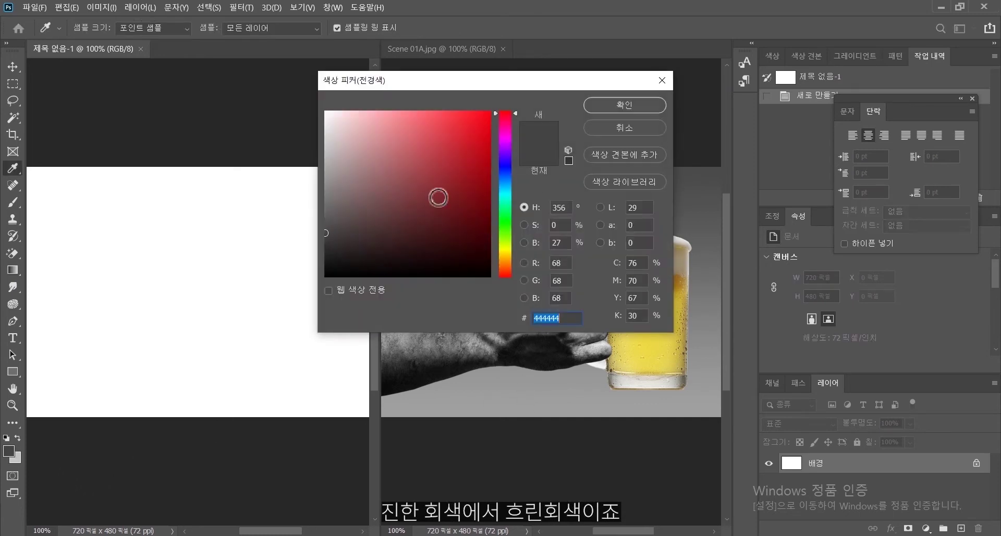
click(633, 106)
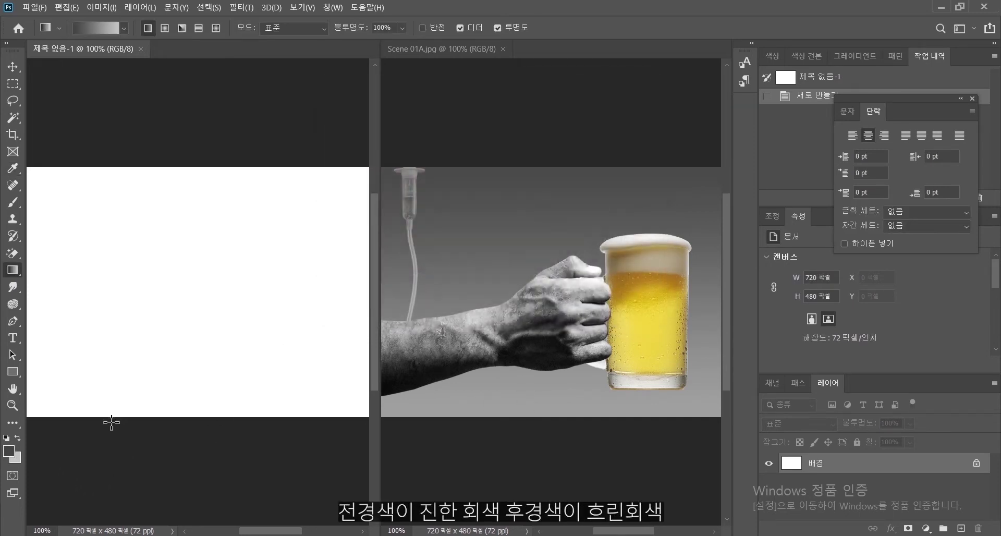
Step: Set the background color to light gray #d3d3d3
click(15, 458)
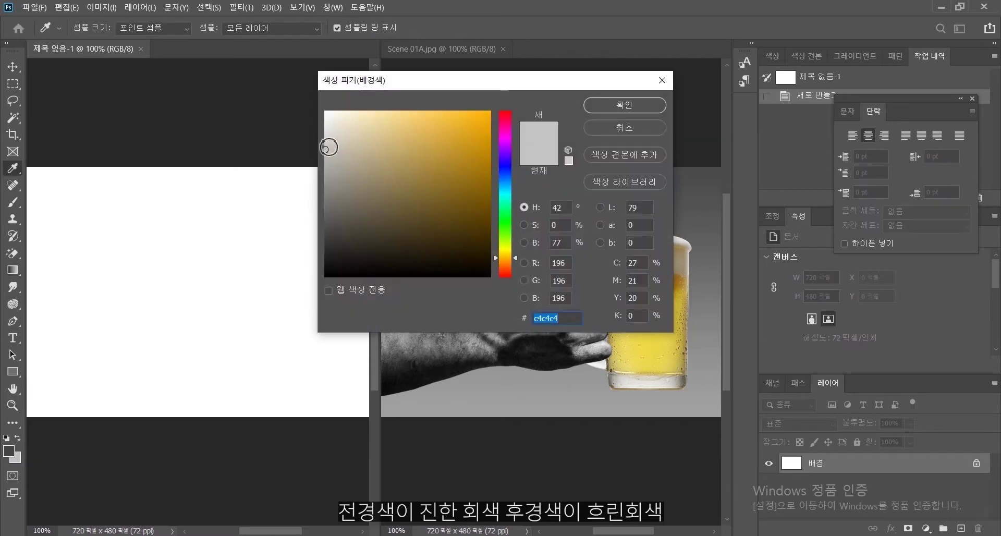
click(329, 144)
click(326, 140)
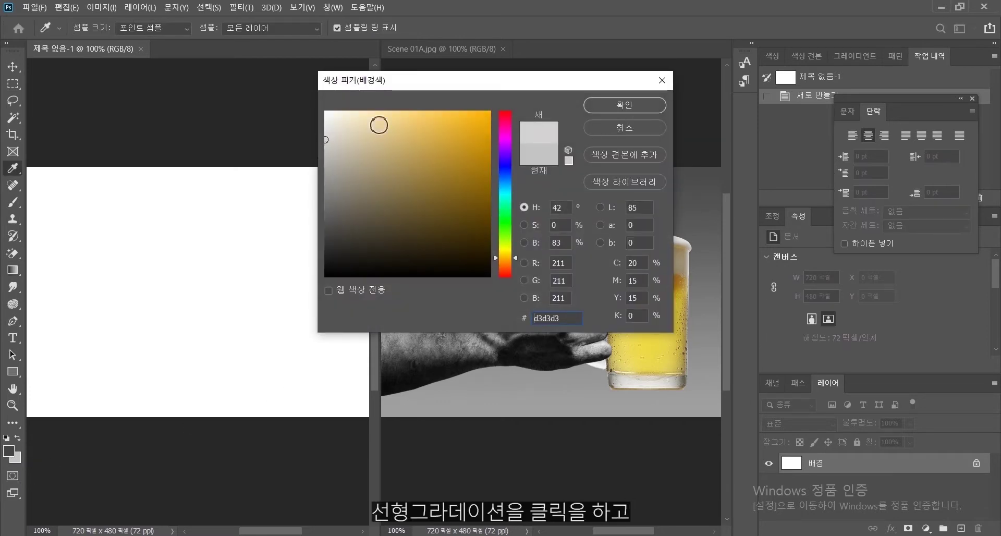
click(622, 106)
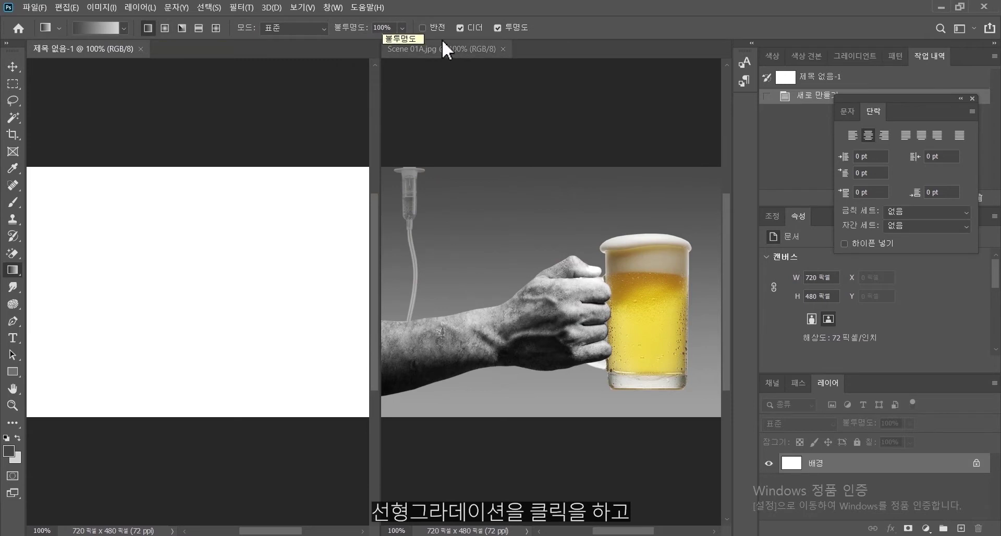
Step: Try linear gradients on the blank canvas, drawn both downward and upward, including ones ending just below the canvas
drag(193, 208, 194, 397)
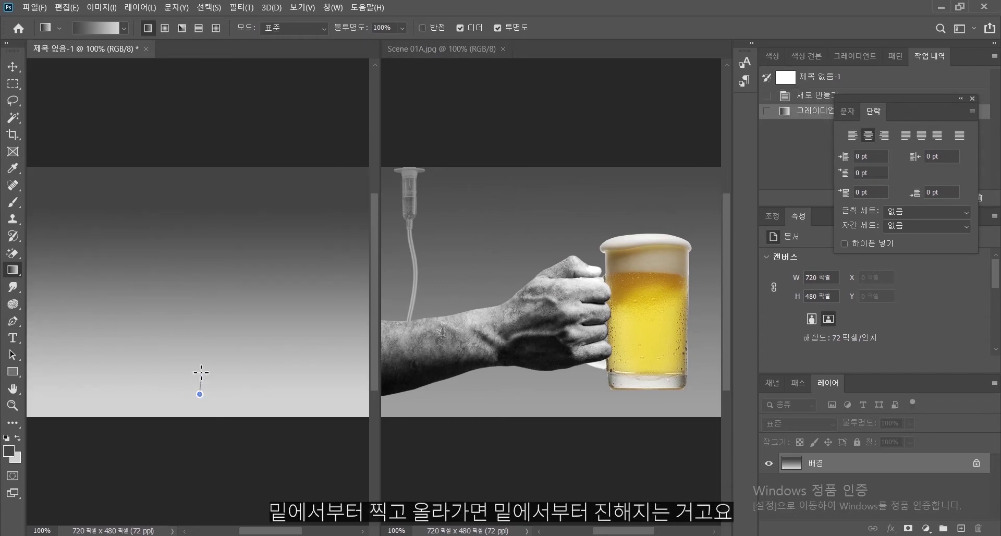
drag(201, 373, 203, 209)
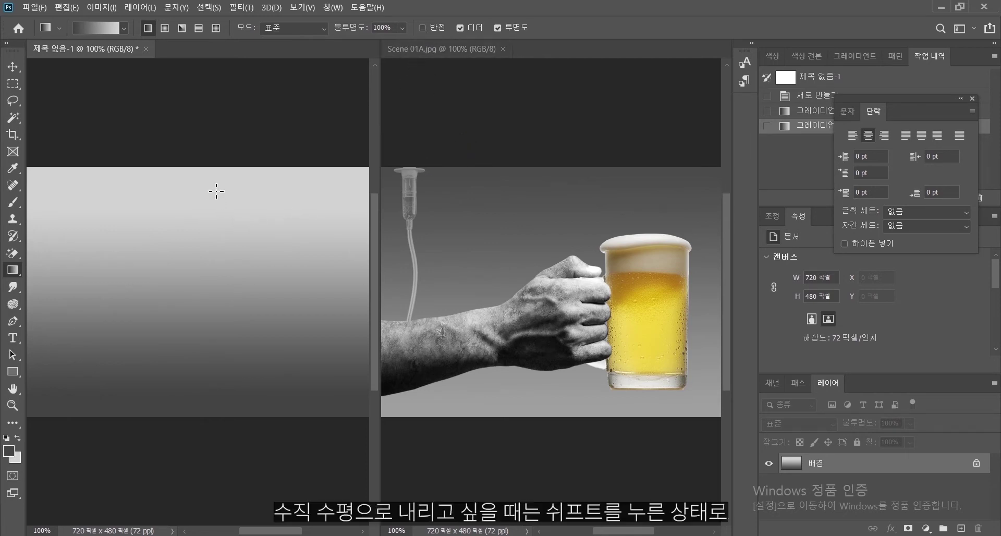
drag(212, 216, 226, 388)
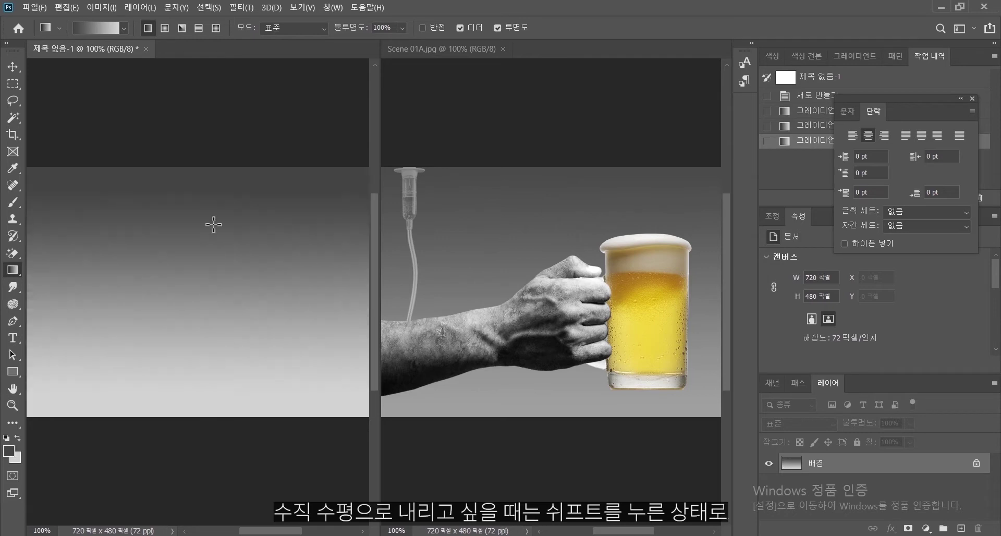
drag(206, 179, 209, 399)
drag(199, 223, 207, 435)
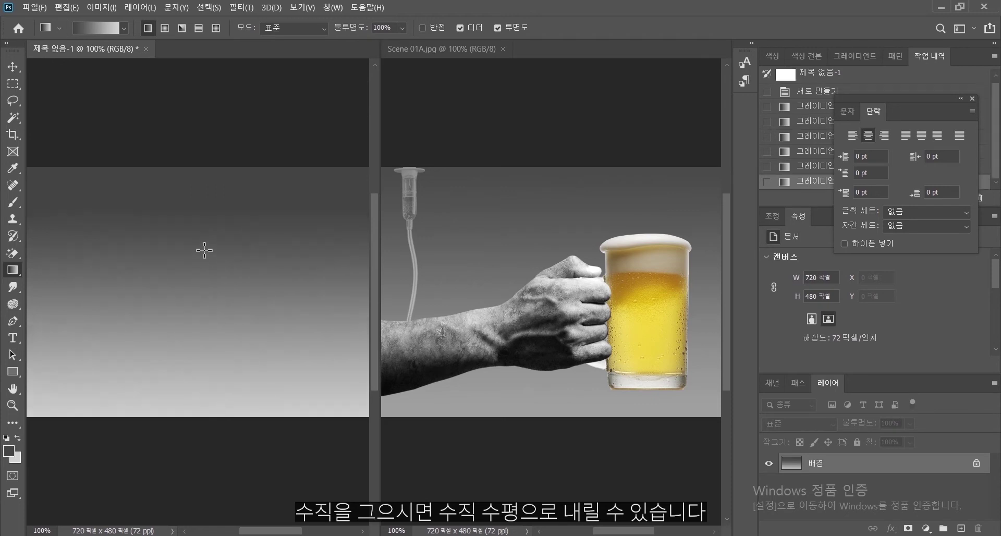
drag(204, 224, 208, 432)
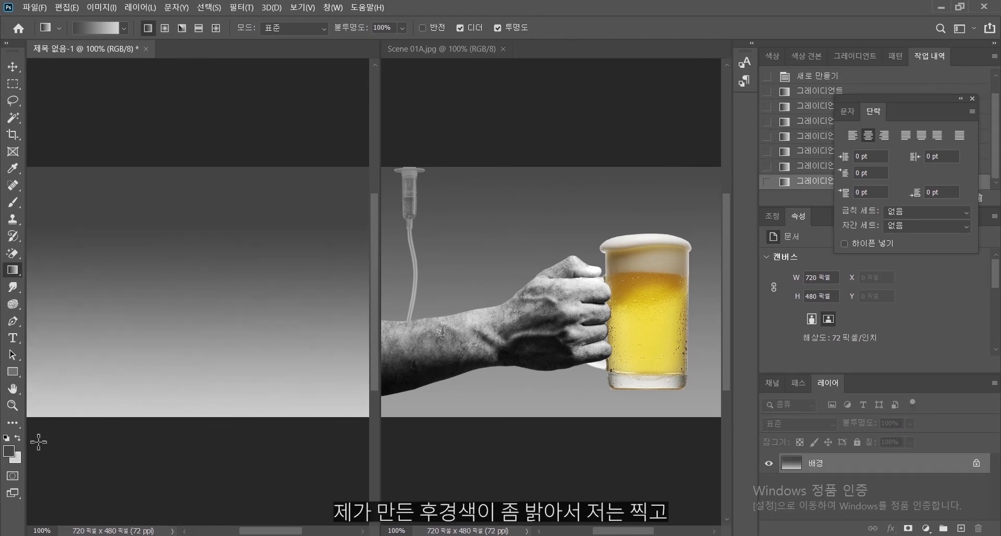
Step: Fill the blank canvas with a vertical linear gradient from dark gray at the top, ending well below the canvas edge
drag(187, 214, 206, 492)
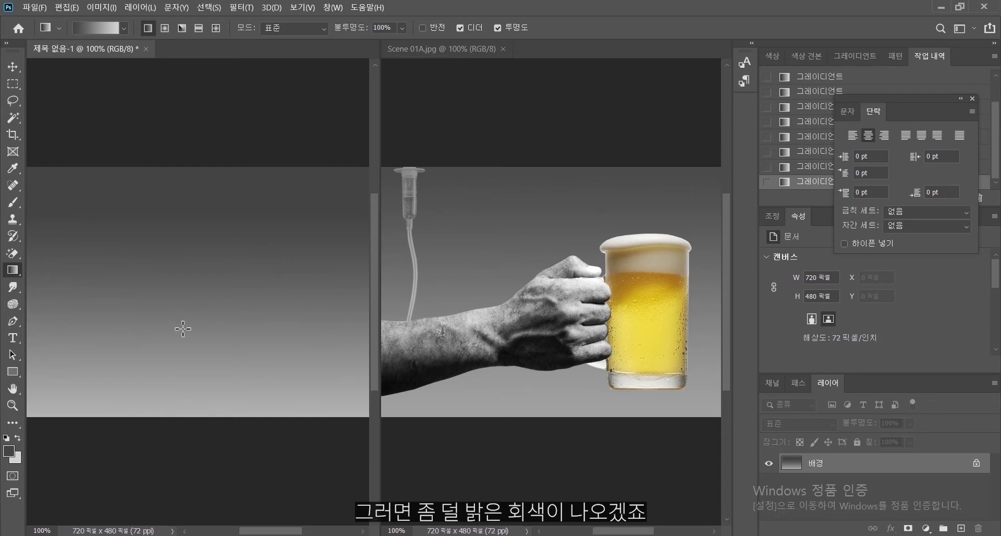
drag(197, 199, 194, 359)
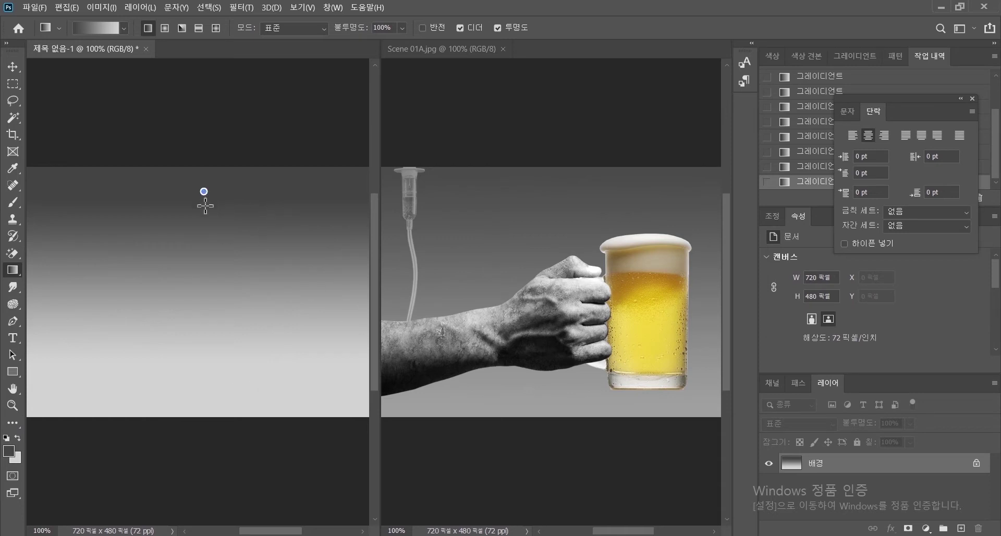
mouse_move(205, 206)
mouse_down()
mouse_move(198, 469)
mouse_move(206, 466)
mouse_up()
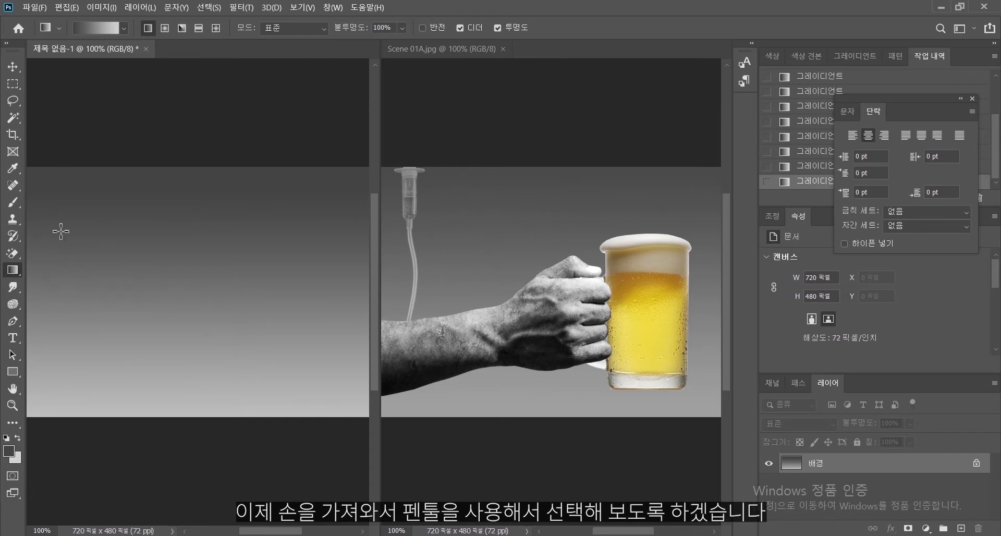
Step: Open the Hand image from the source folder
click(42, 7)
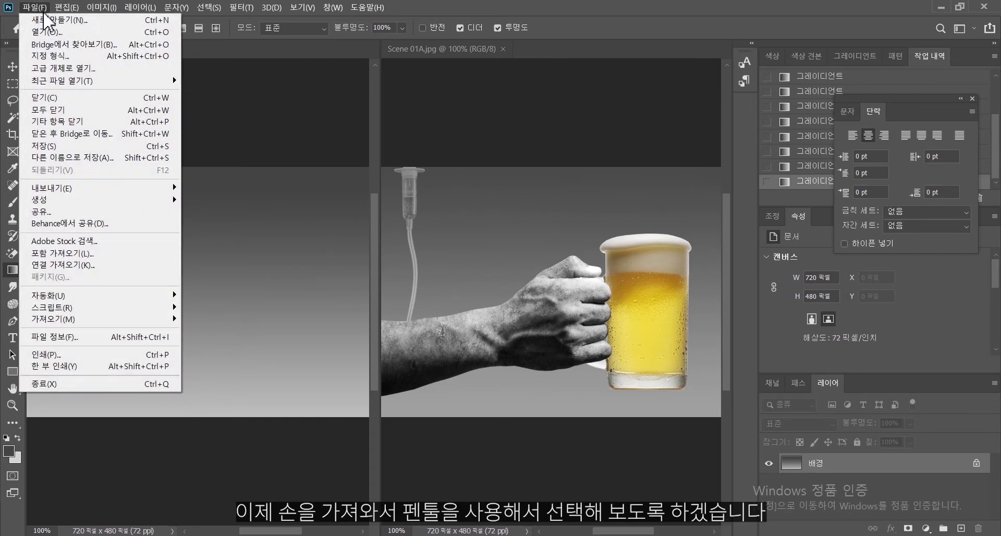
click(46, 32)
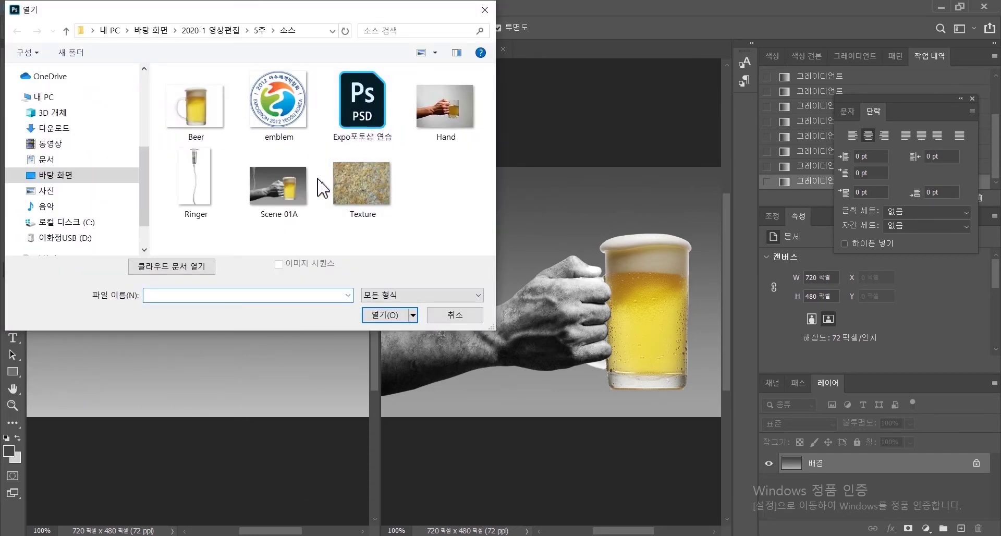
double_click(444, 107)
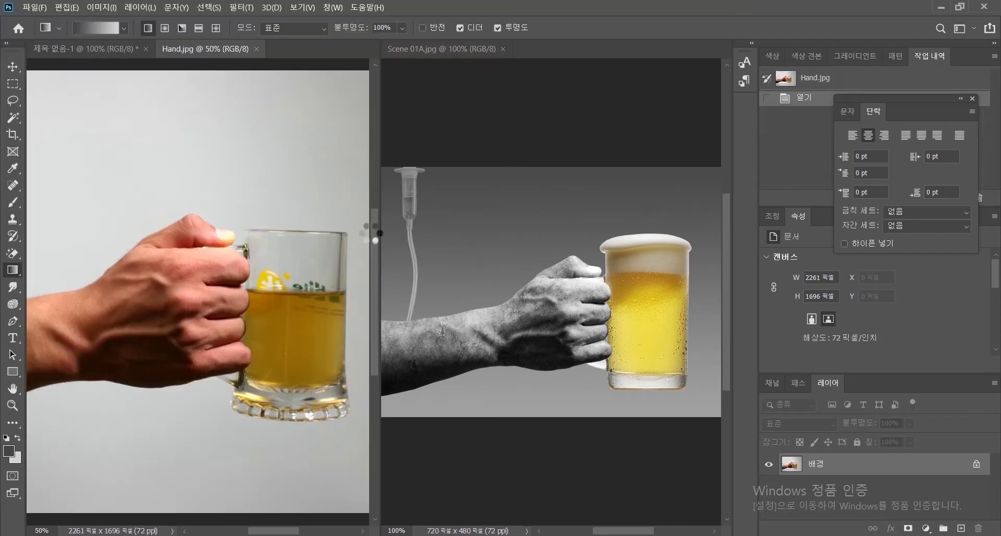
Step: Start a Pen tool path slightly inside the forearm's upper edge, tracing from the image's left border to the wrist
scroll(145, 271, left, 5)
drag(145, 271, 127, 286)
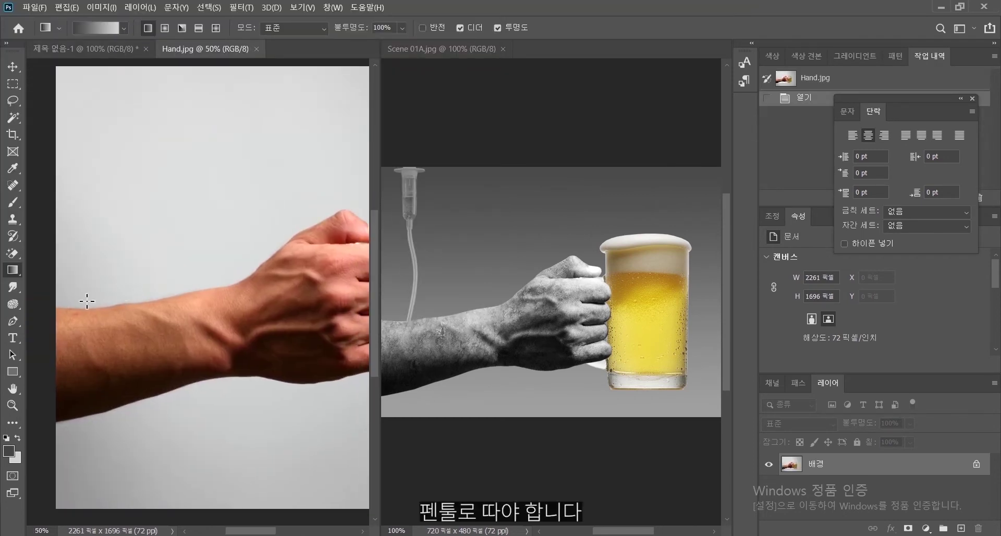
click(12, 322)
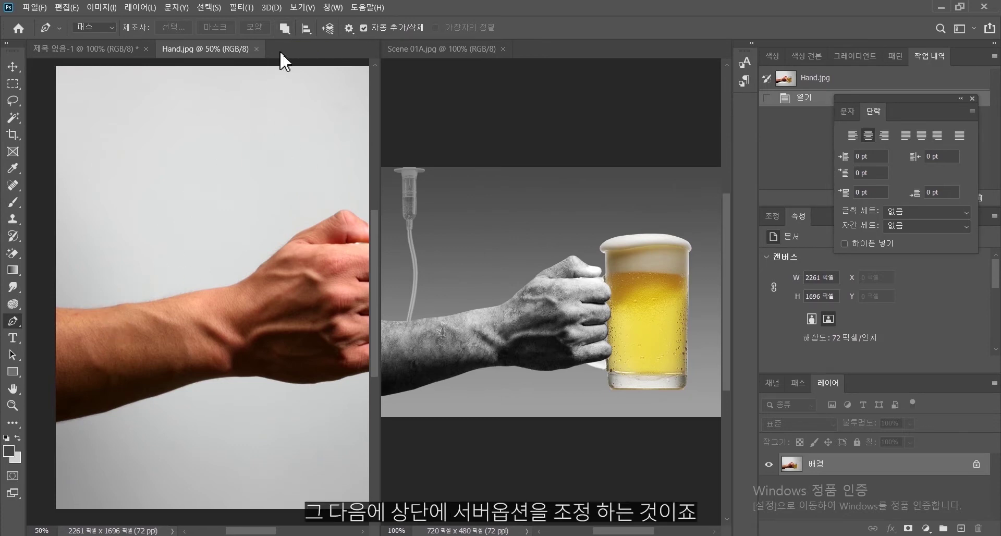
click(57, 308)
click(88, 309)
click(113, 307)
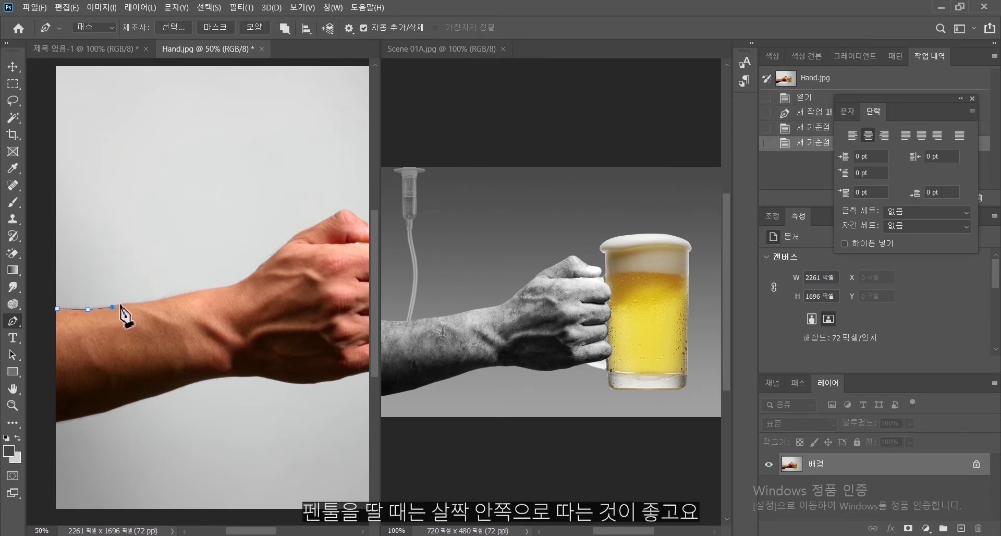
click(125, 303)
click(136, 303)
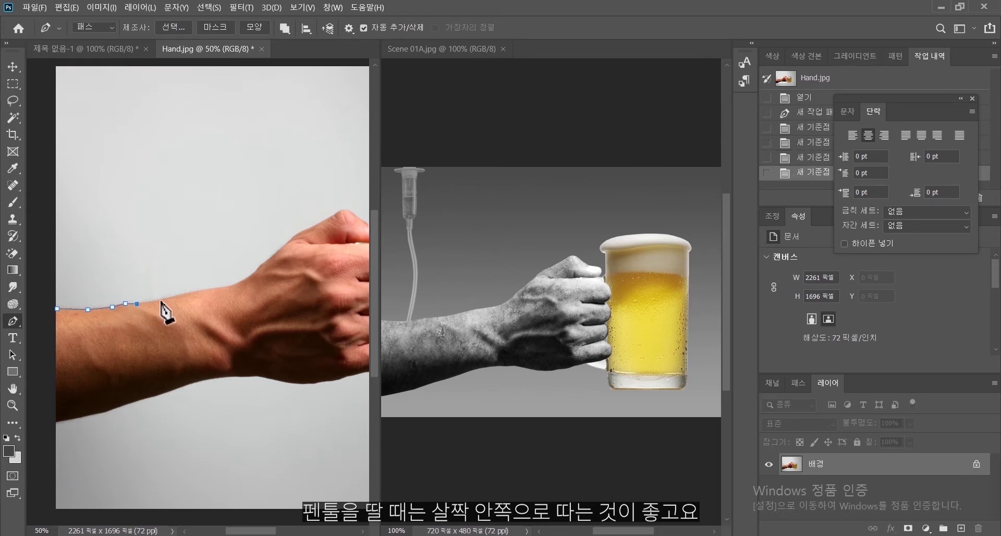
click(164, 298)
click(189, 295)
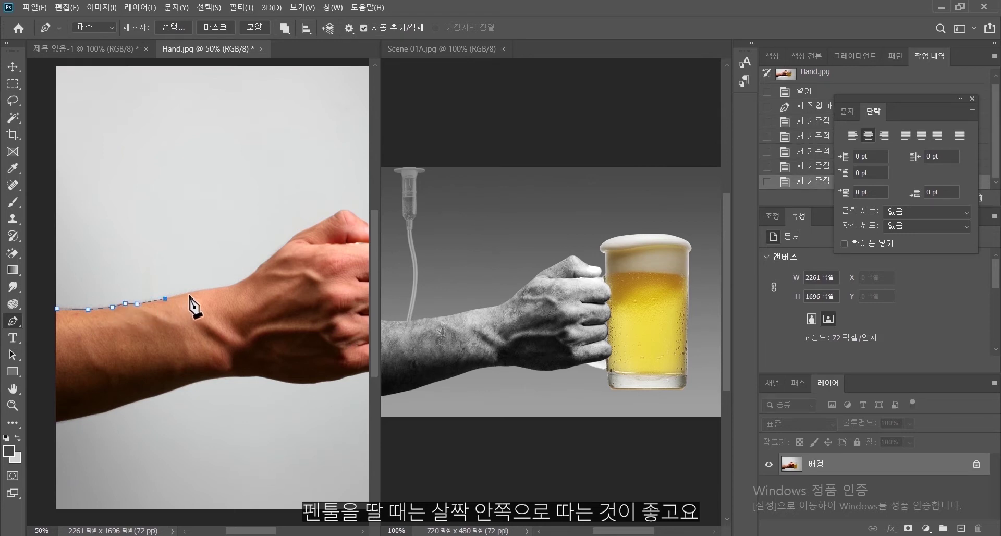
click(220, 288)
click(235, 285)
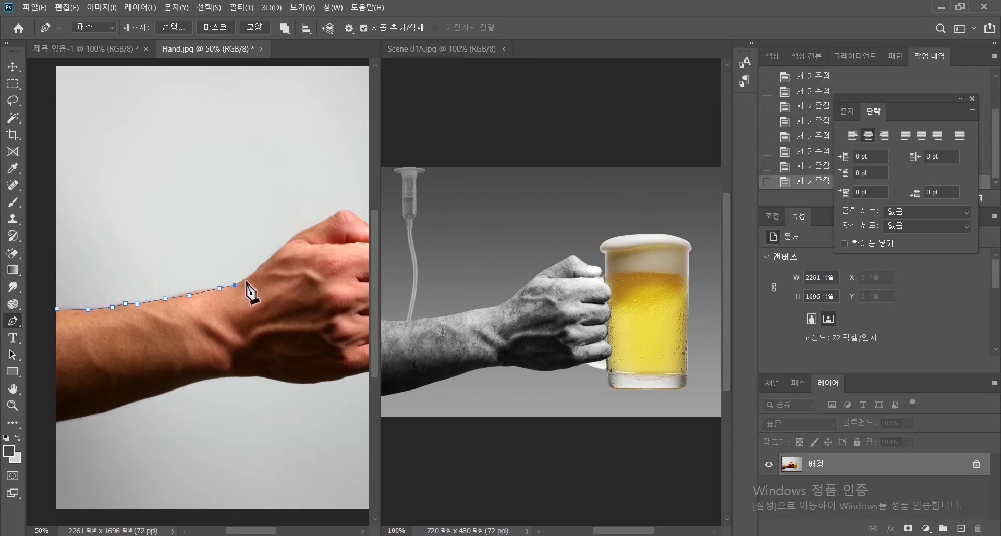
Step: Continue the path from the wrist along the back of the hand and over the thumb knuckle
click(253, 276)
click(261, 269)
click(268, 261)
click(291, 241)
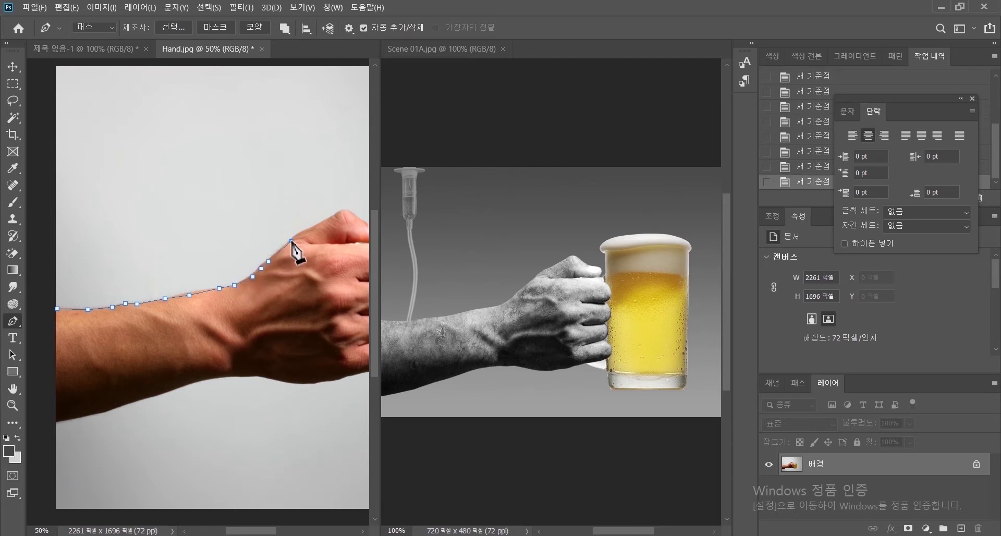
click(295, 234)
click(333, 219)
click(341, 211)
click(353, 215)
Step: Trace the path around the thumb tip and back beneath it to the top of the index finger
drag(346, 255, 232, 287)
click(255, 256)
click(270, 259)
click(273, 266)
click(264, 274)
click(242, 273)
click(240, 276)
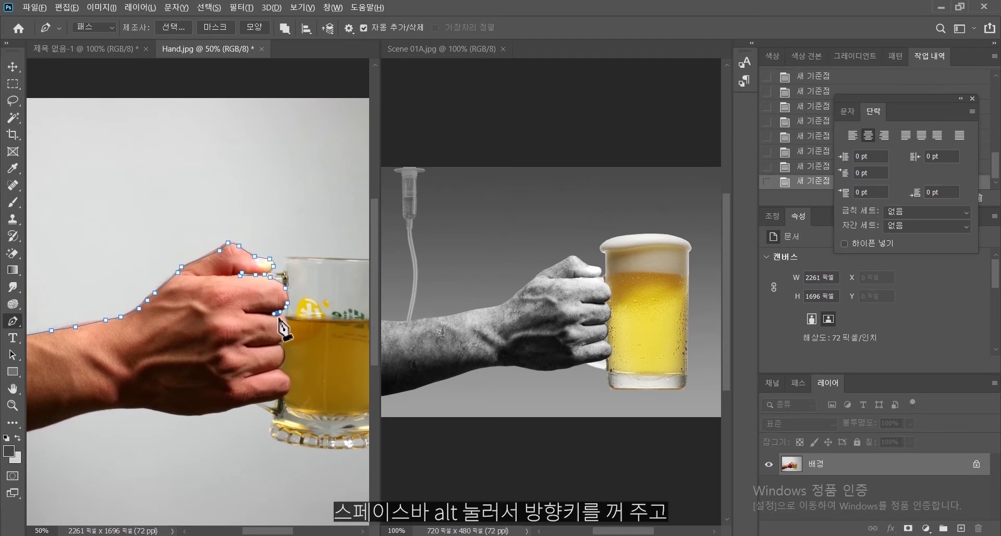
Step: Trace the finger outlines down to the little finger, removing direction handles at curved anchors to make sharp corners
alt+click(277, 314)
click(286, 318)
click(270, 345)
click(282, 348)
click(285, 353)
click(276, 368)
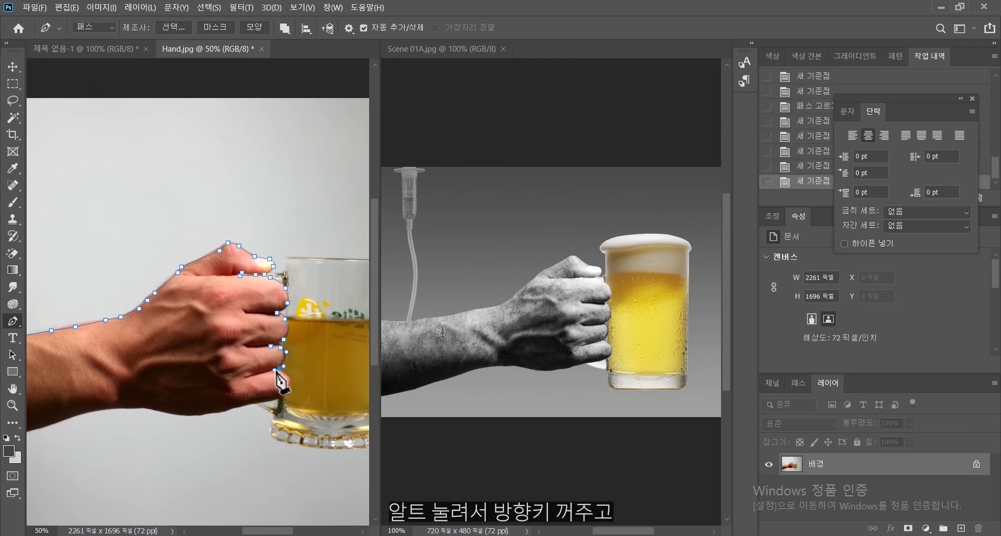
alt+click(278, 369)
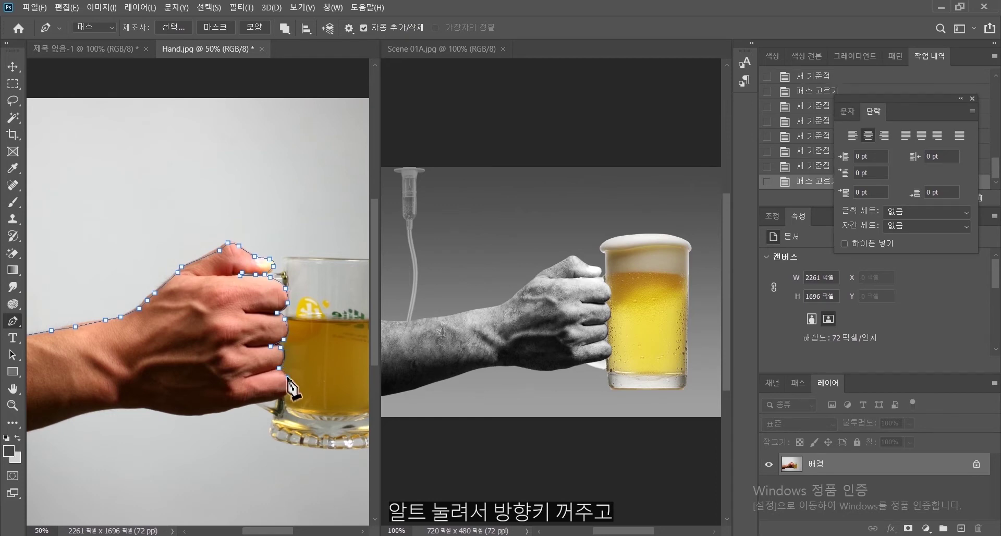
click(288, 392)
click(282, 395)
click(273, 399)
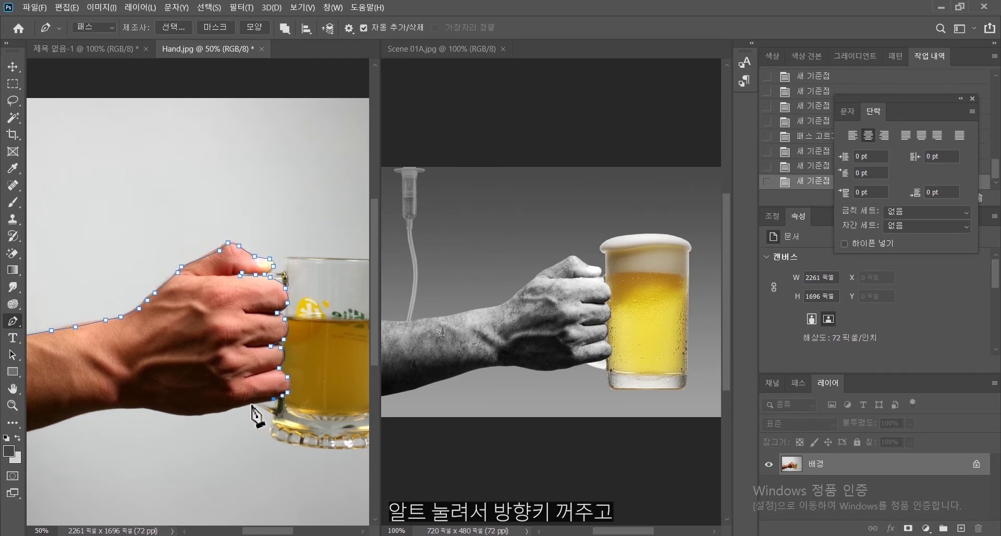
Step: Trace the underside of the fist from the little finger toward the wrist, dropping the last curve's outgoing handle
click(250, 403)
click(234, 407)
click(224, 411)
click(208, 413)
click(199, 415)
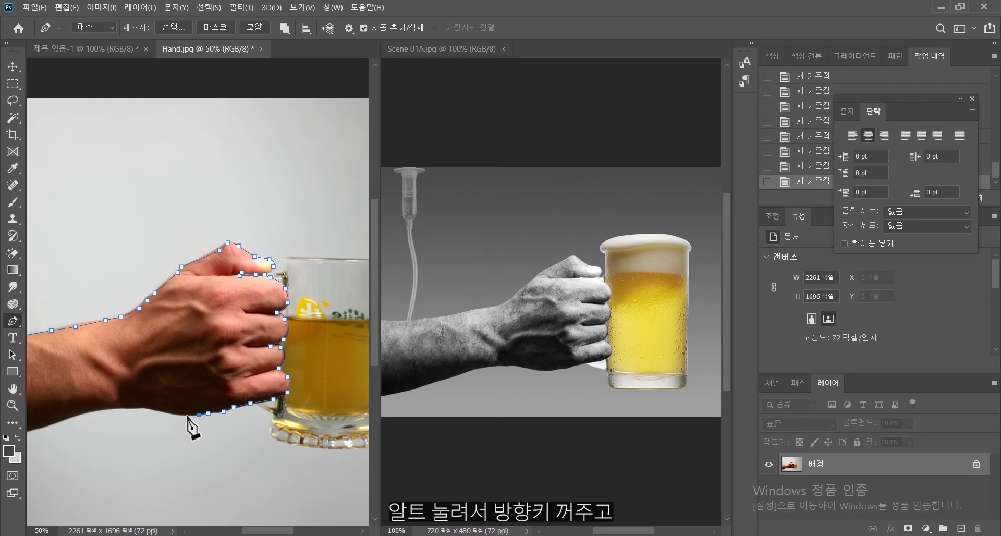
click(186, 416)
drag(144, 407, 148, 413)
alt+click(144, 408)
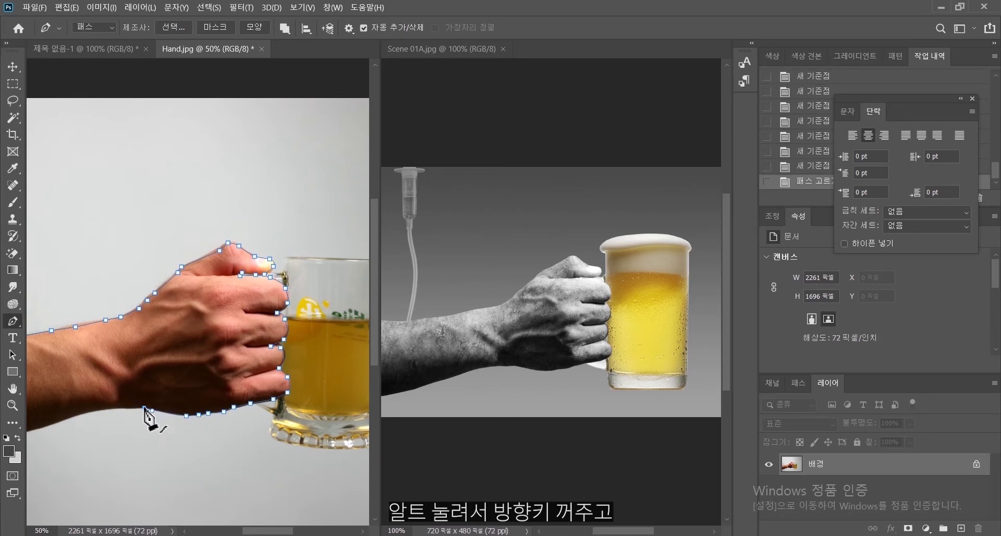
Step: Trace the forearm's lower edge to the image's left border and close the path at its starting anchor
click(129, 407)
click(118, 408)
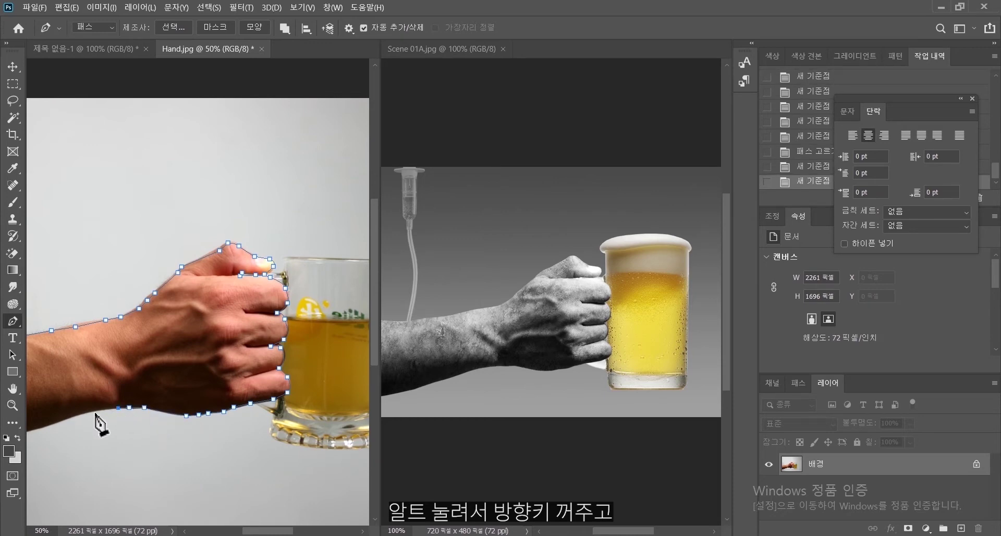
click(92, 409)
click(66, 419)
click(48, 424)
click(28, 430)
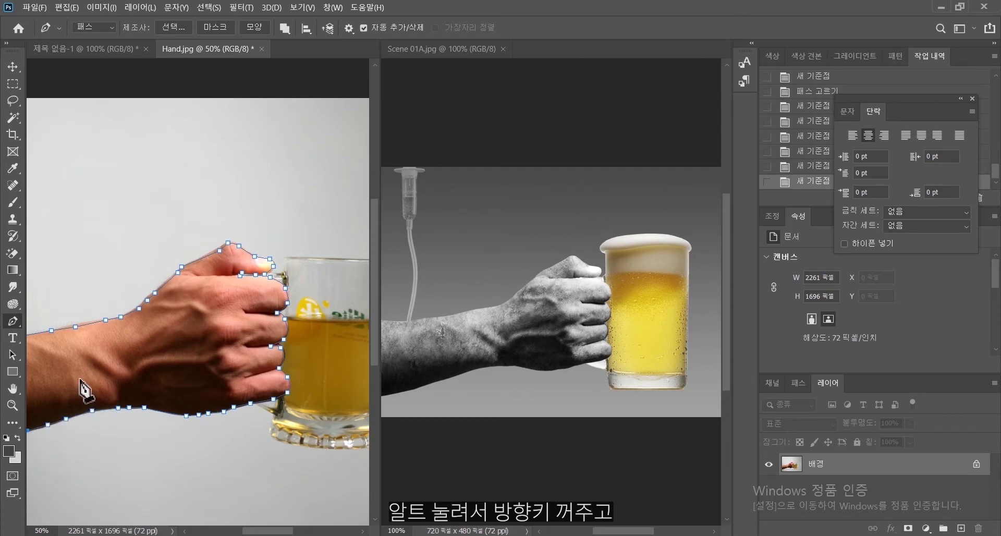
drag(89, 353, 238, 324)
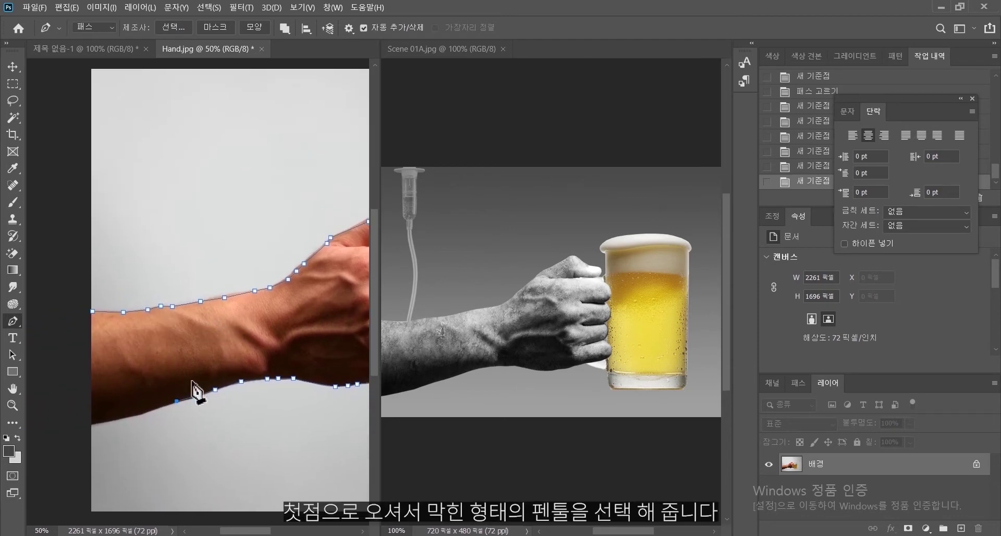
click(142, 413)
click(92, 423)
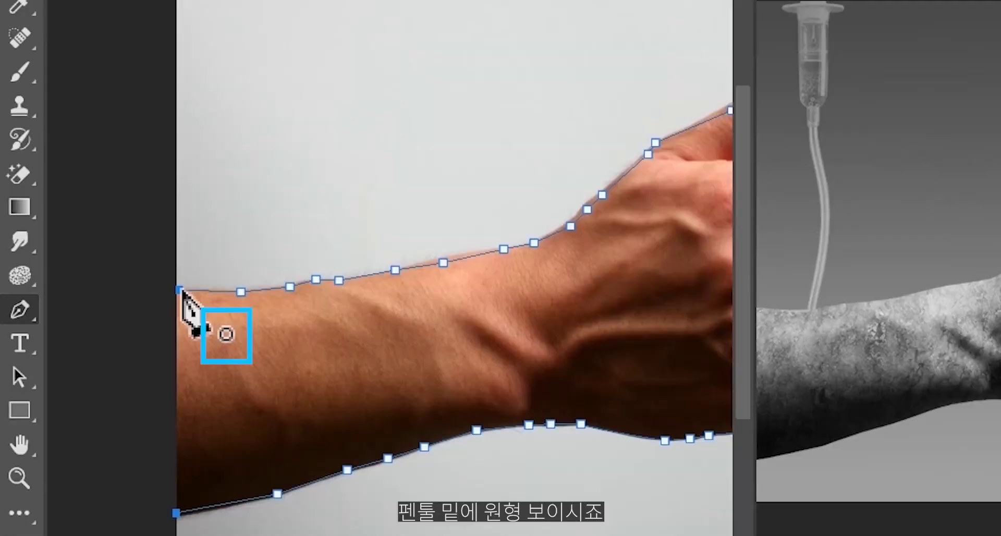
click(179, 290)
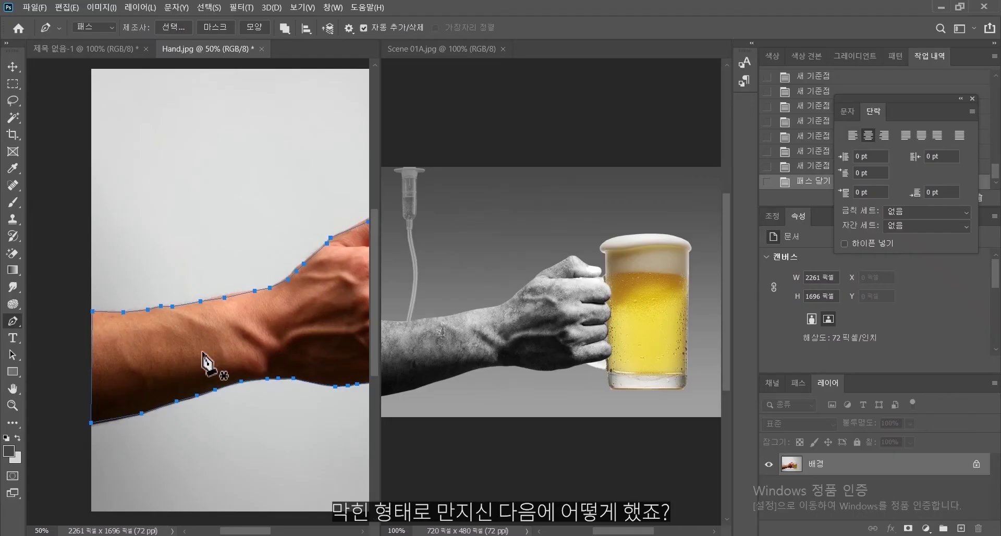
Step: Load the hand's work path as a selection
click(285, 28)
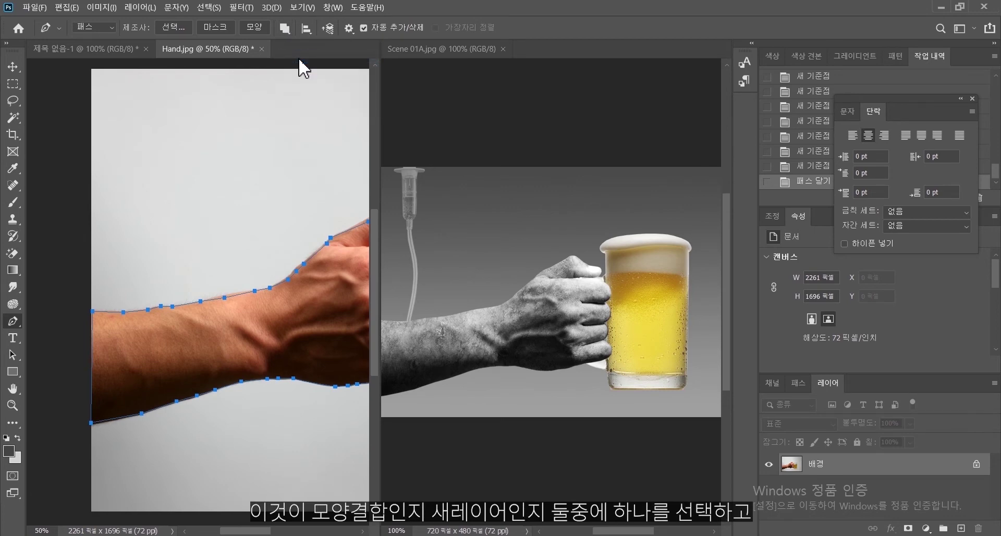
drag(257, 223, 89, 212)
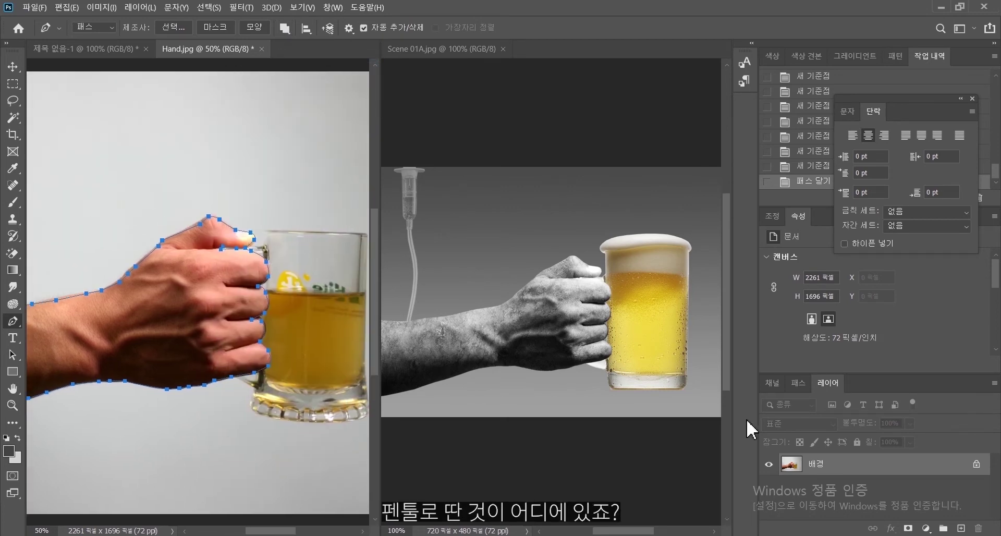
click(13, 67)
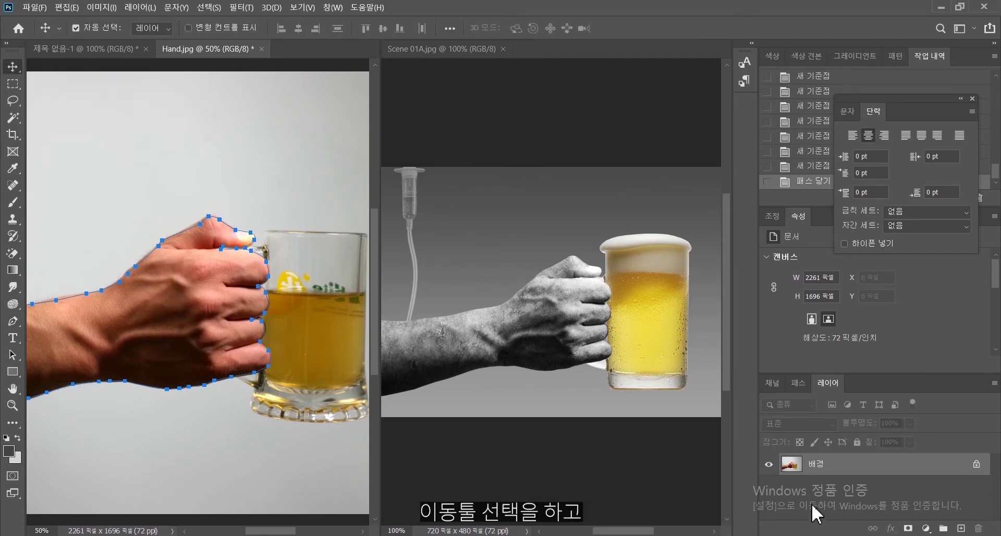
click(315, 489)
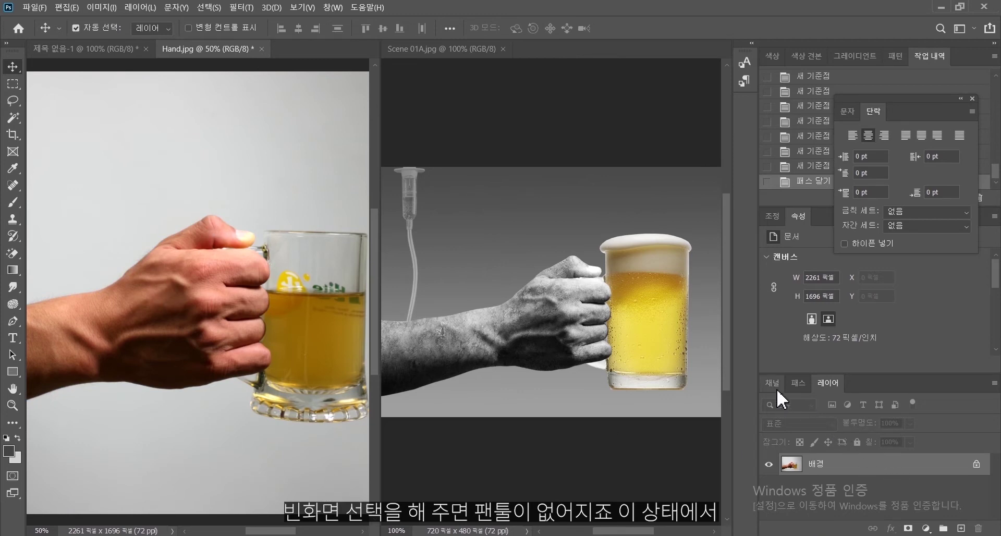
click(799, 385)
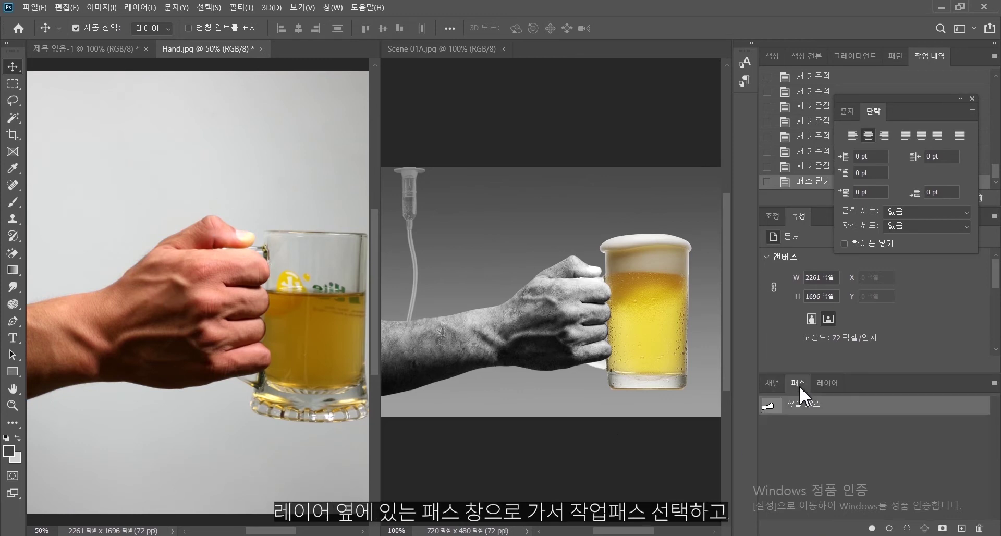
click(818, 410)
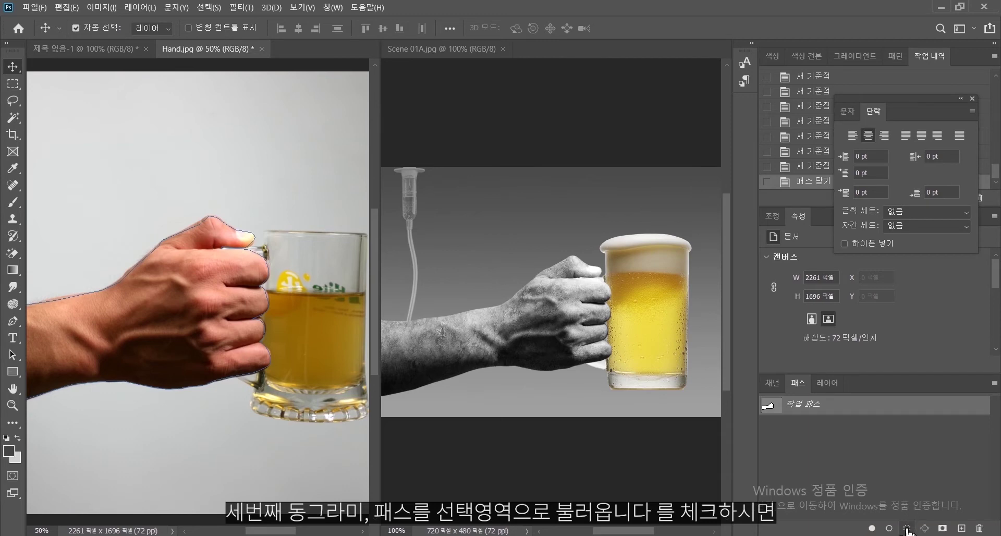
click(907, 530)
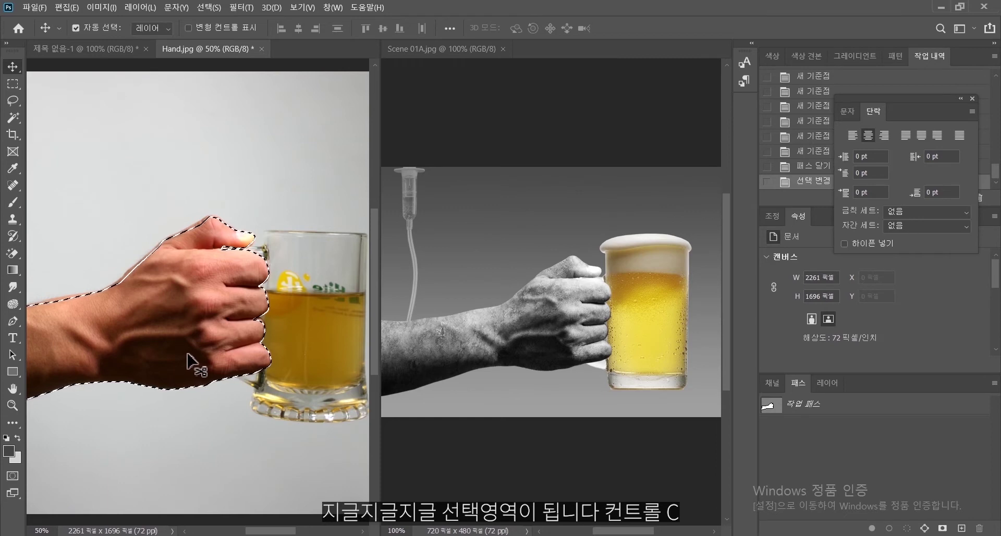
Step: Copy the selected hand, close Hand.jpg without saving, and paste the hand into the gradient canvas
key(ctrl+c)
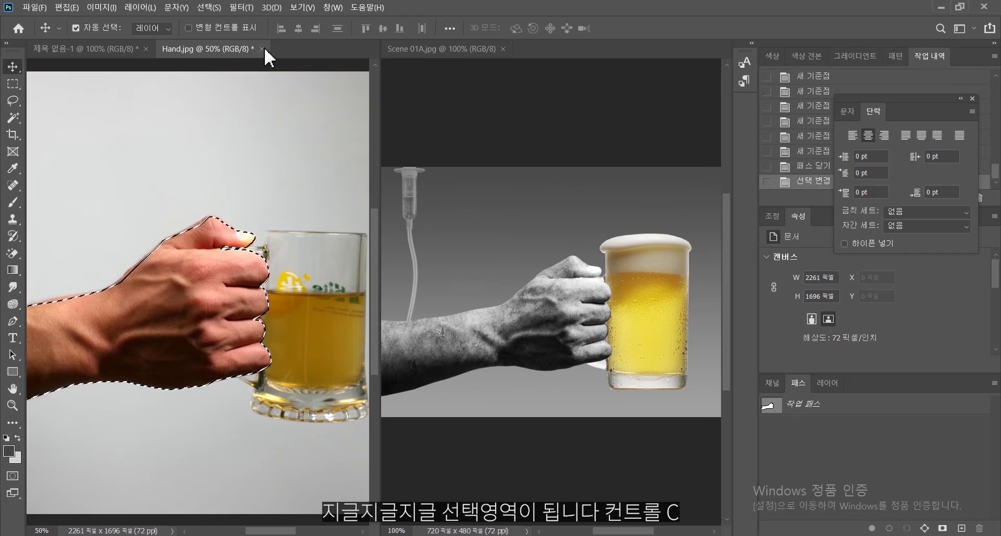
click(262, 49)
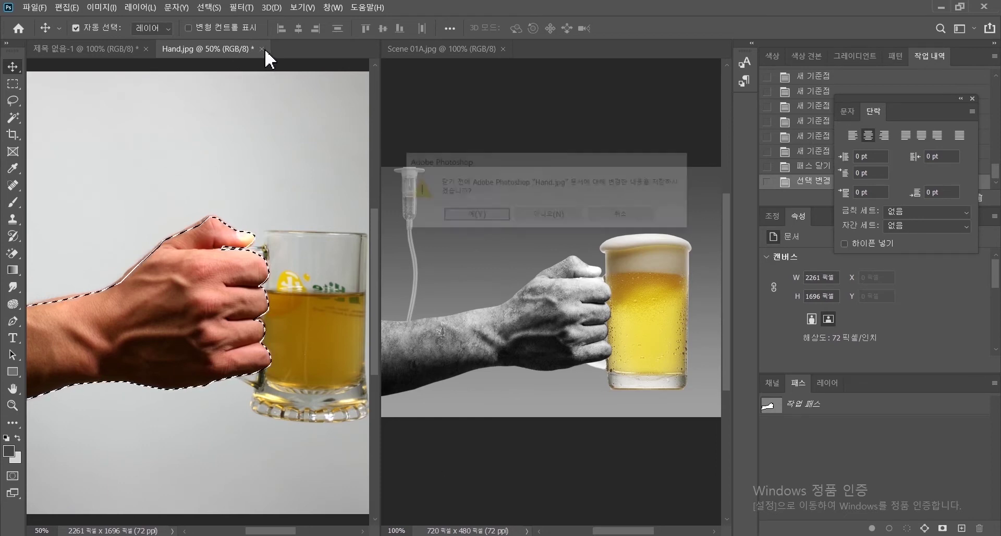
click(555, 216)
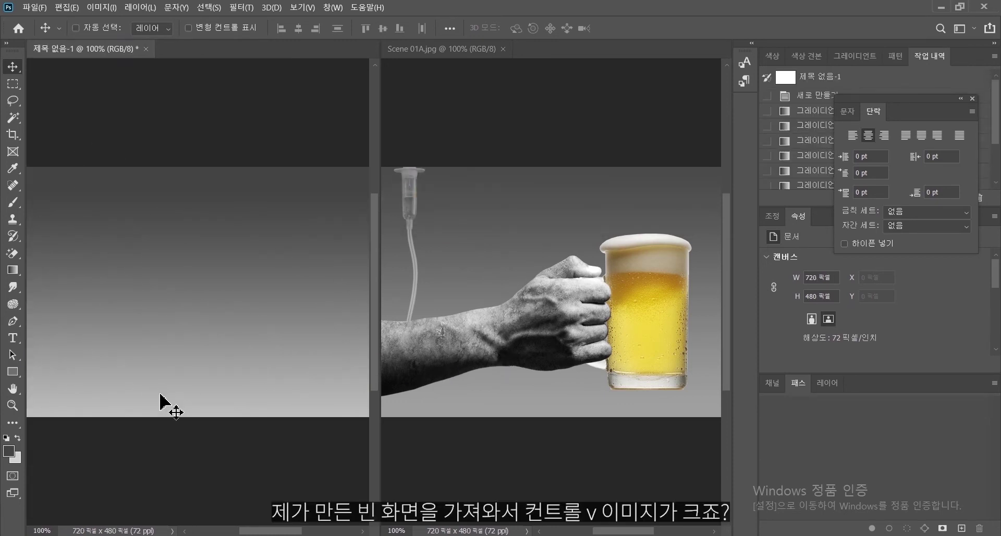
key(ctrl+v)
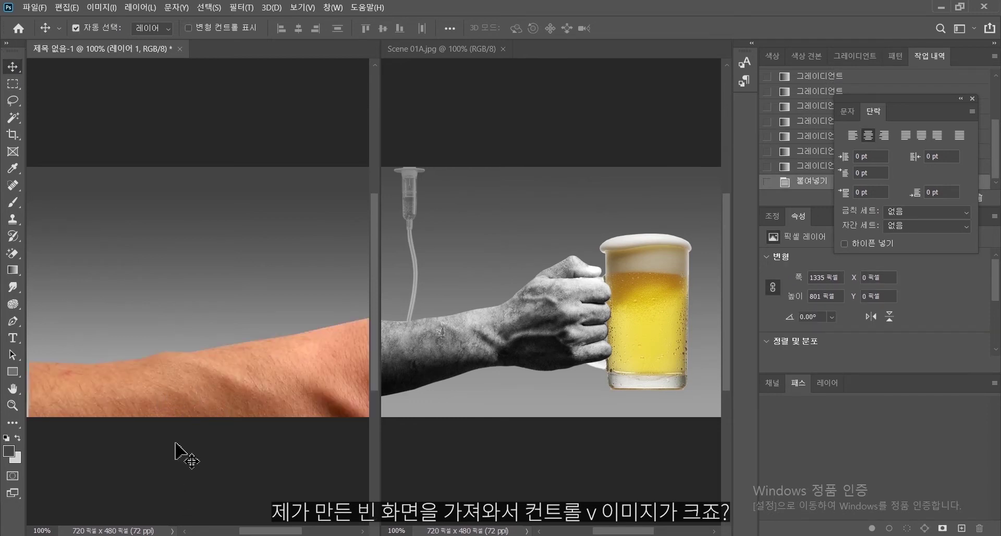
Step: Free Transform the pasted hand, scaling it proportionally to 31.25% and moving it into the lower part of the canvas
drag(183, 412, 167, 327)
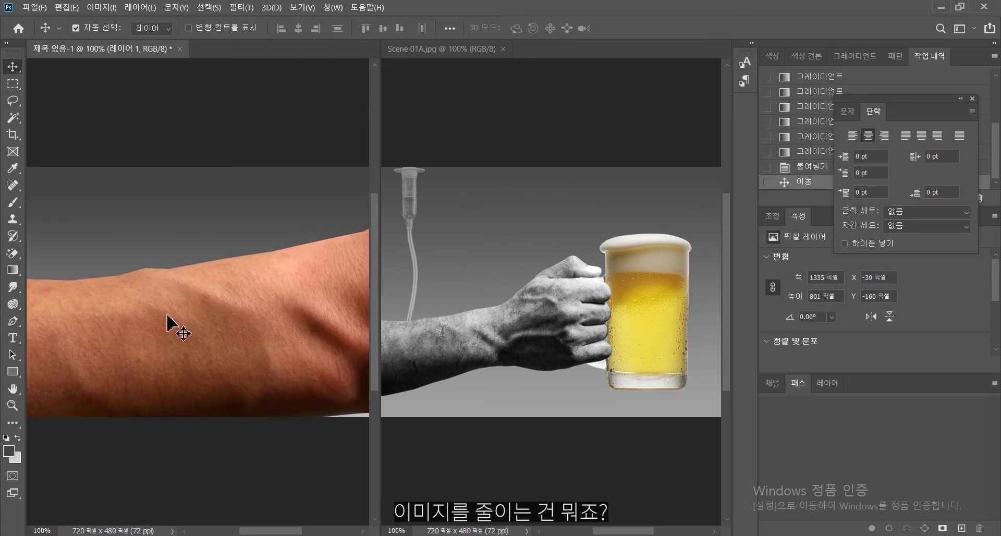
click(63, 7)
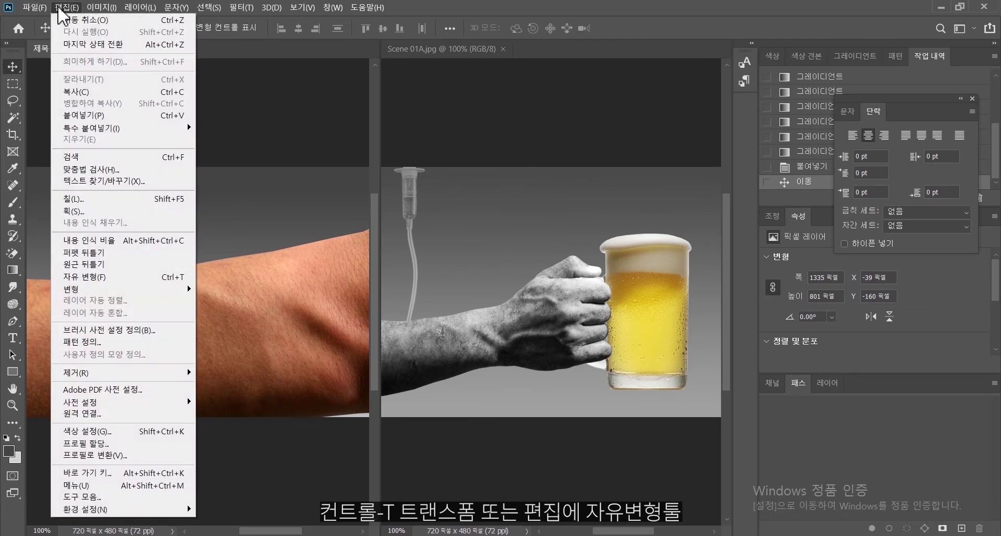
click(95, 277)
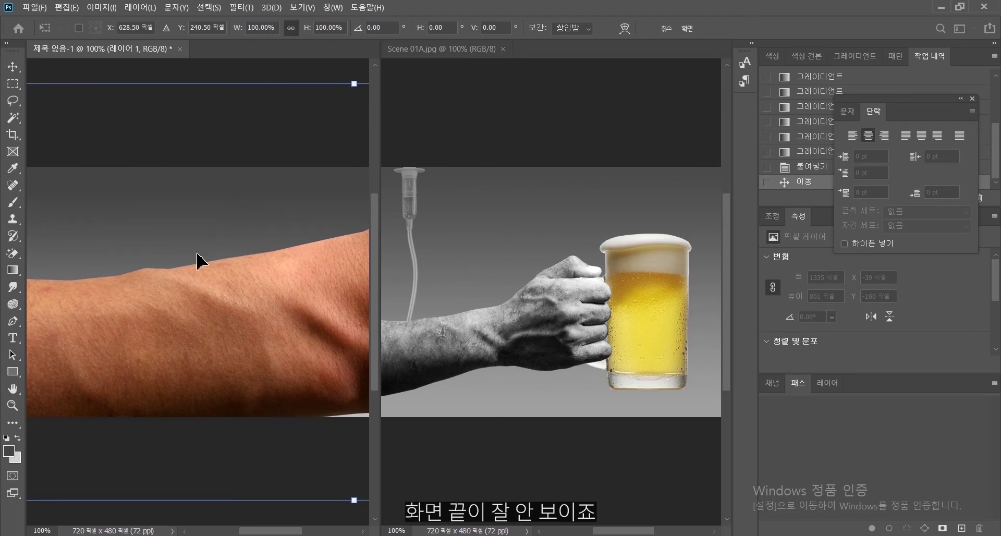
mouse_move(274, 531)
mouse_down()
mouse_move(217, 533)
mouse_move(292, 533)
mouse_move(217, 533)
mouse_move(269, 533)
mouse_up()
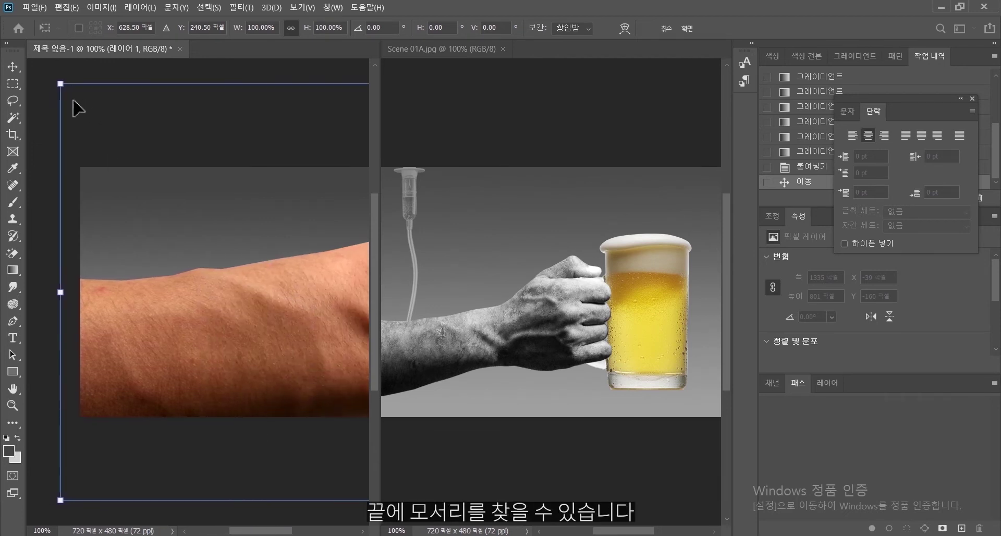
drag(57, 84, 294, 249)
drag(329, 313, 147, 224)
drag(127, 145, 268, 225)
drag(318, 346, 154, 353)
drag(80, 228, 178, 286)
drag(232, 334, 156, 313)
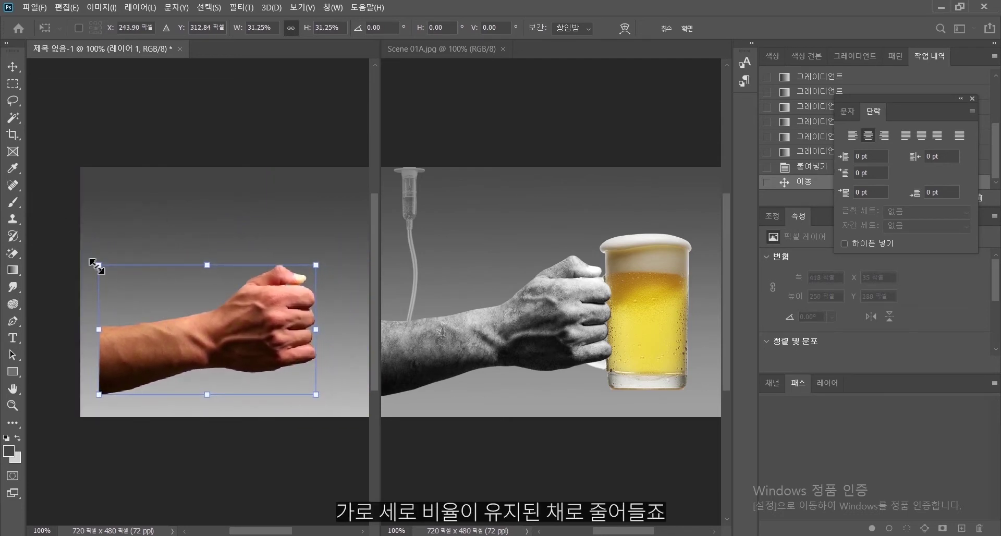
Step: Free Transform the hand proportionally to 35.81%, align its cut wrist edge with the canvas's left border, and apply the transform
drag(96, 266, 59, 242)
drag(192, 322, 214, 327)
drag(81, 247, 86, 251)
mouse_move(198, 360)
mouse_down()
mouse_move(189, 350)
mouse_move(187, 358)
mouse_up()
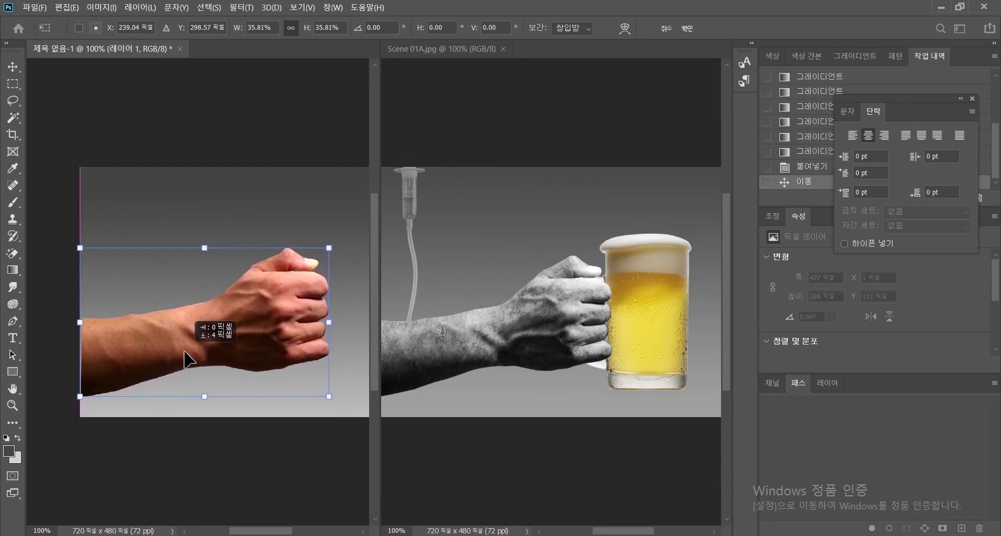
key(Return)
drag(255, 525, 305, 517)
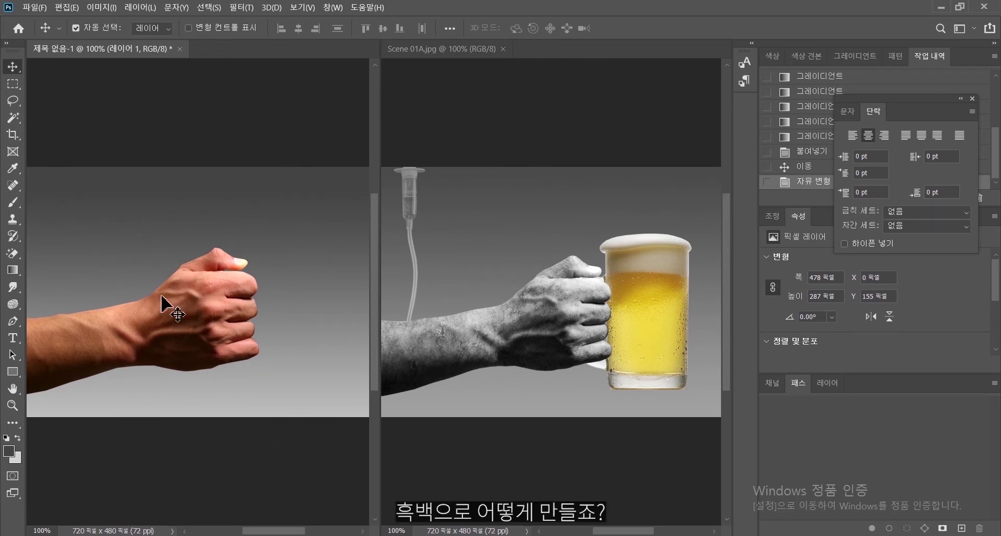
Step: Convert the hand layer to grayscale with the Black & White adjustment and move it slightly right, to X 26 px
click(96, 7)
mouse_move(108, 42)
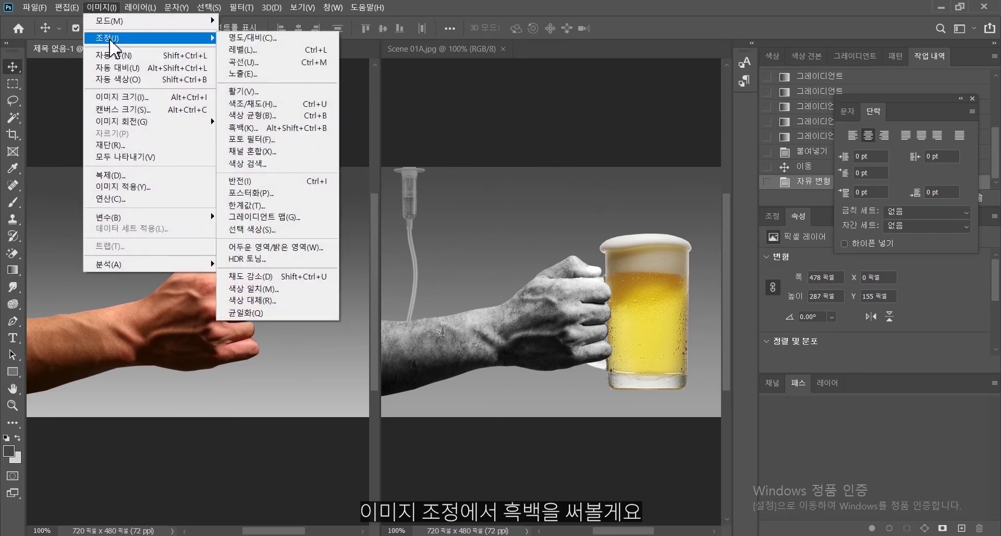
click(254, 127)
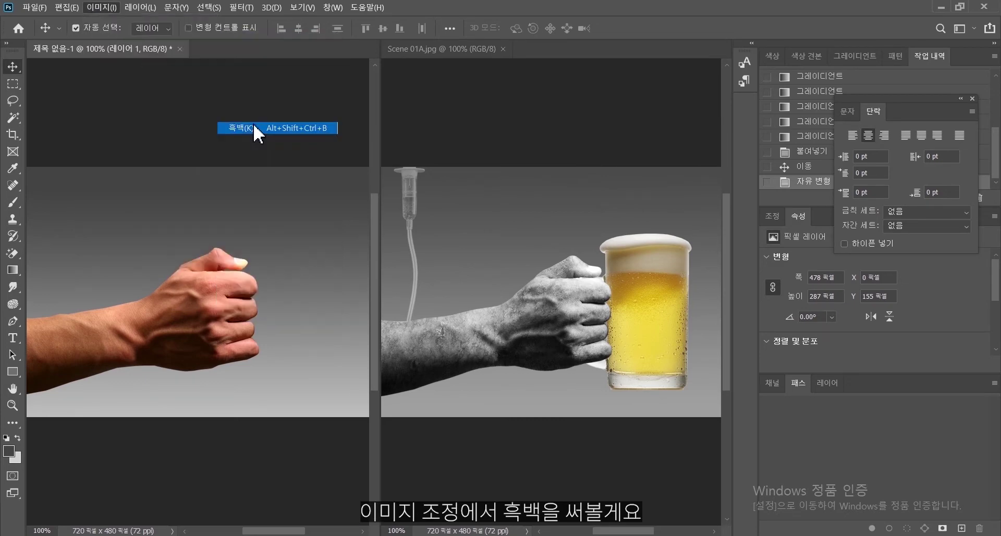
click(848, 169)
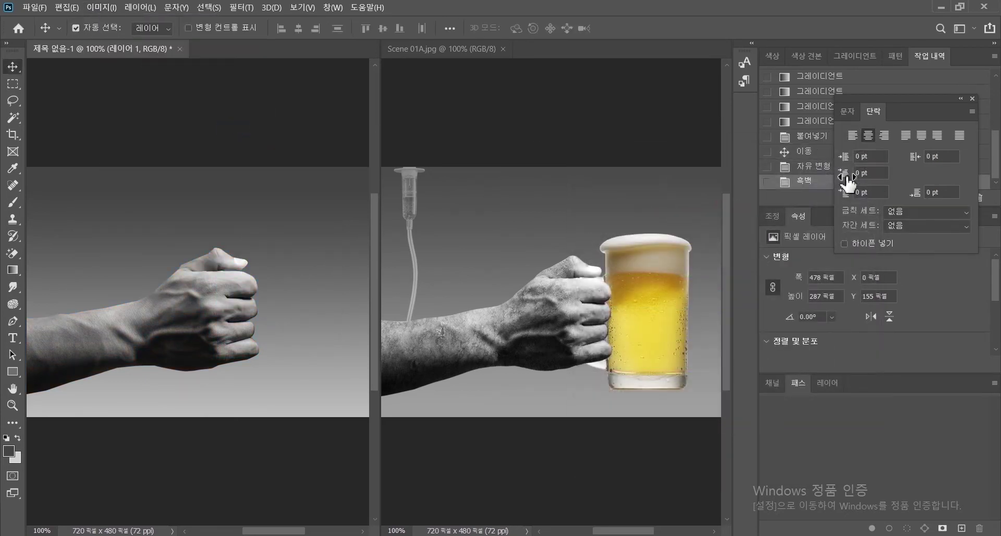
click(828, 382)
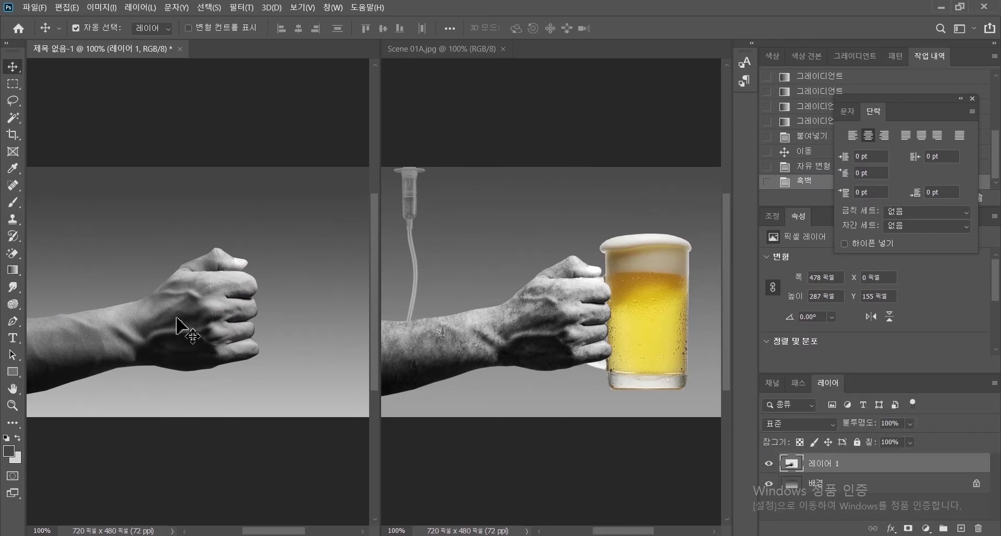
drag(157, 323, 163, 326)
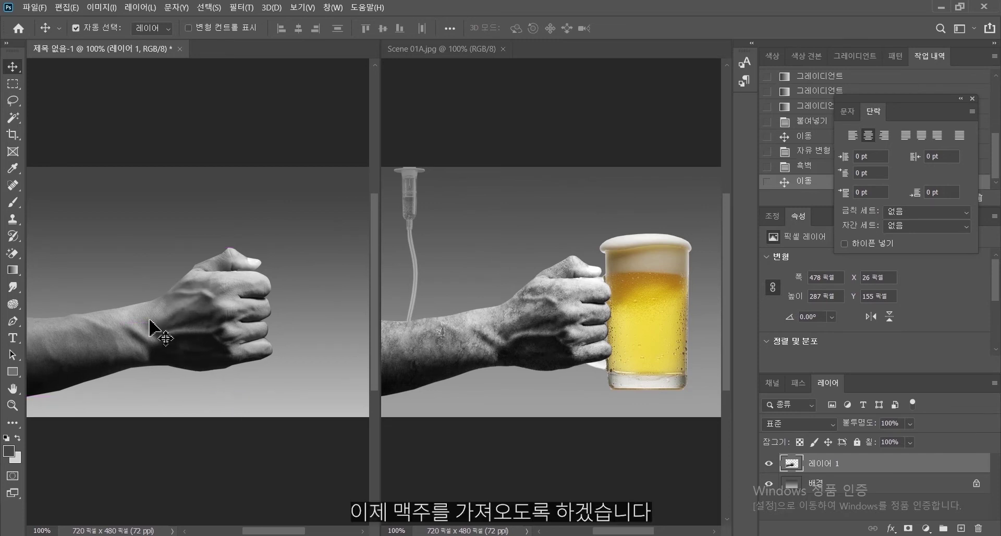
Step: Open Beer.jpg from the source folder
click(42, 8)
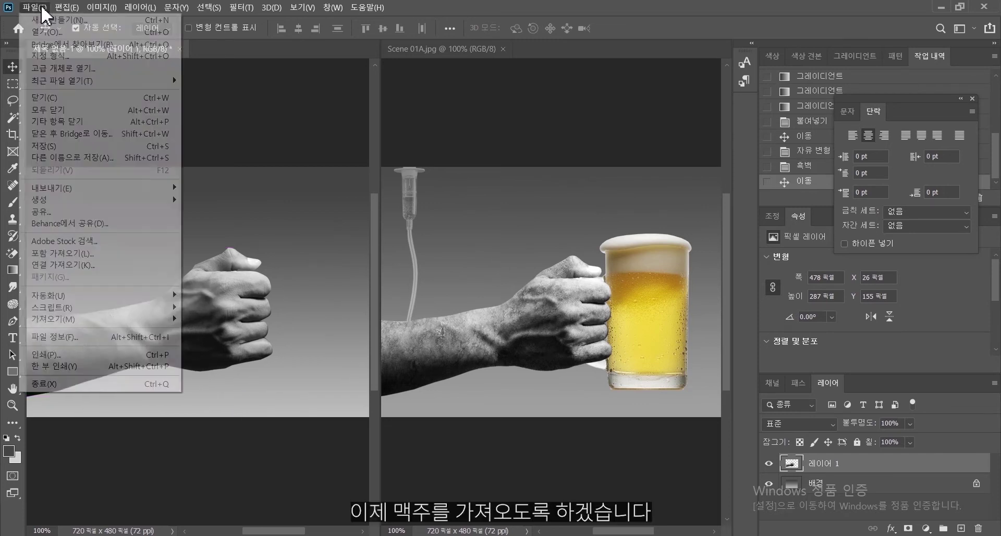
click(45, 33)
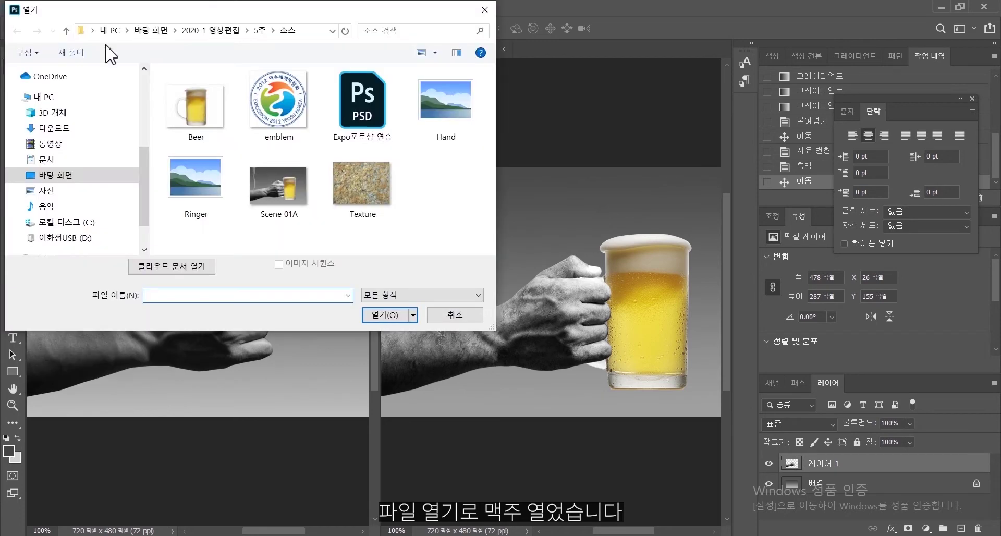
click(207, 110)
double_click(208, 109)
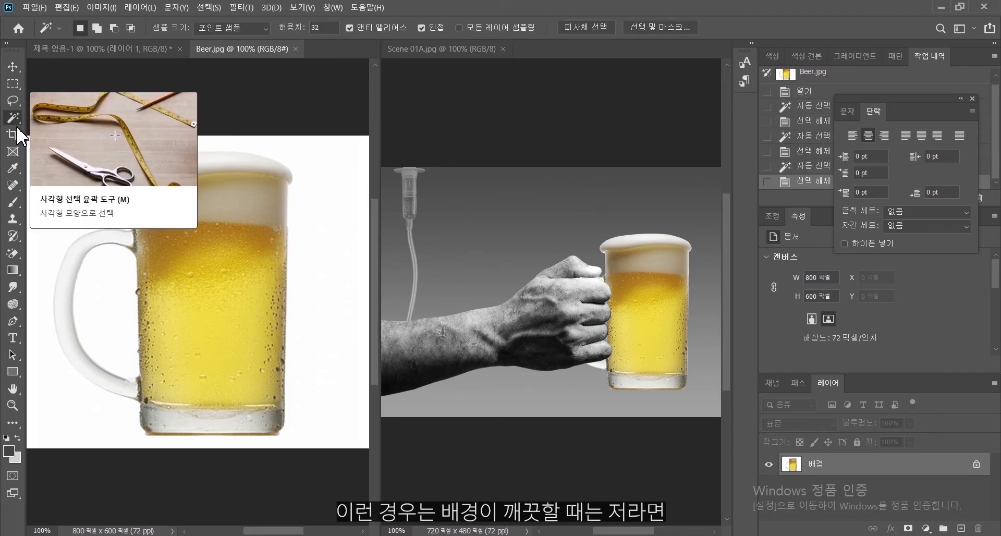
Step: Try selecting the white background of Beer.jpg with the Magic Wand at tolerance 32, and clear the selection
right_click(13, 117)
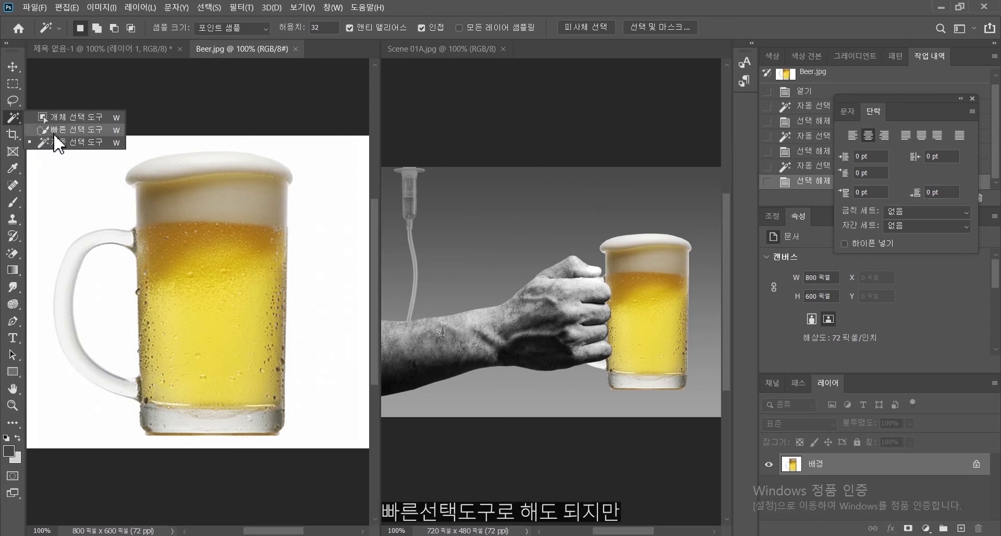
click(54, 146)
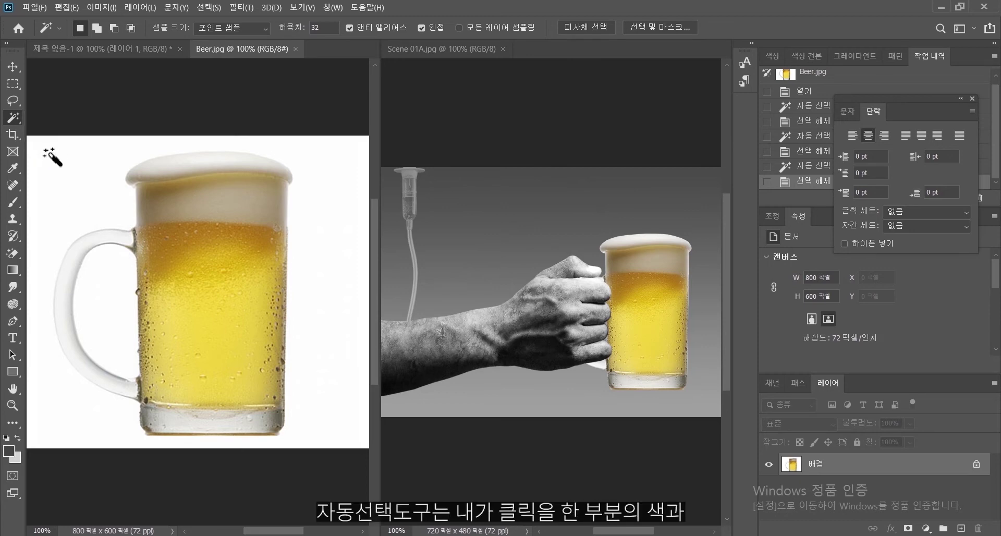
click(47, 153)
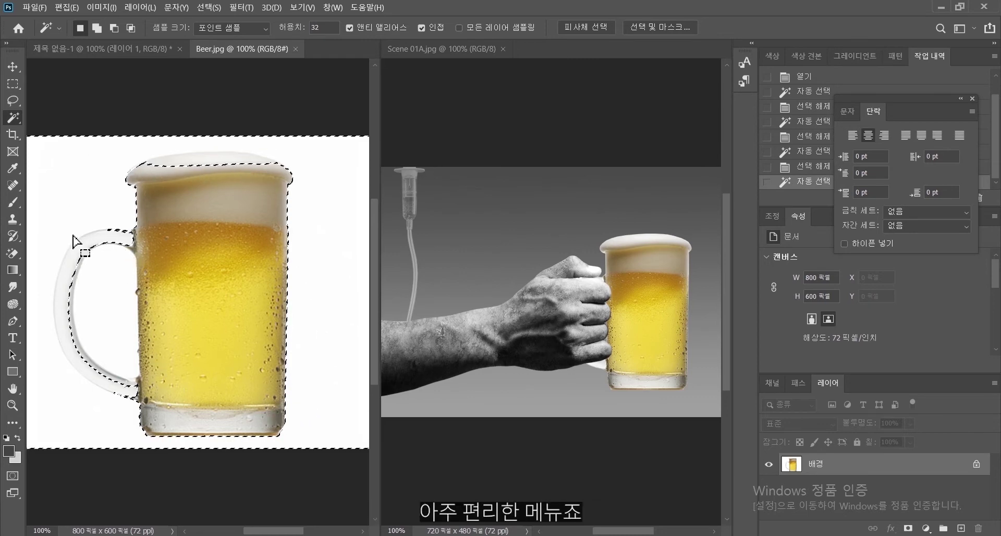
key(ctrl+d)
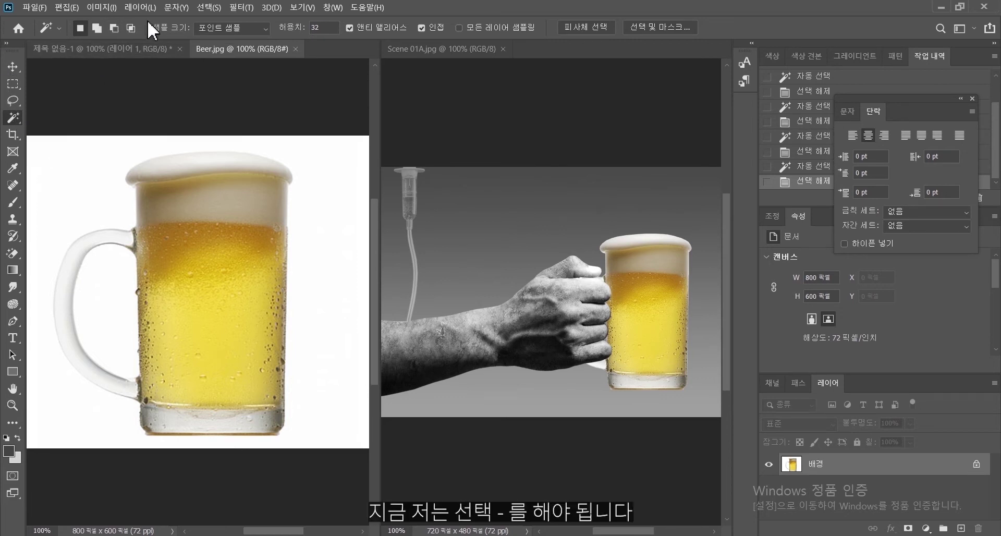
Step: Set the Magic Wand to add to the selection and select the white background around the beer mug
click(116, 30)
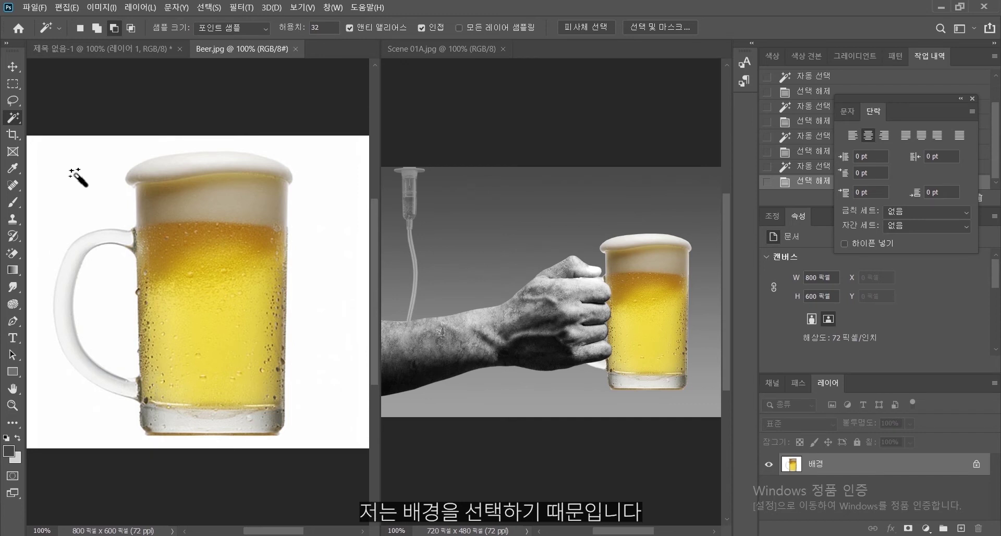
click(96, 27)
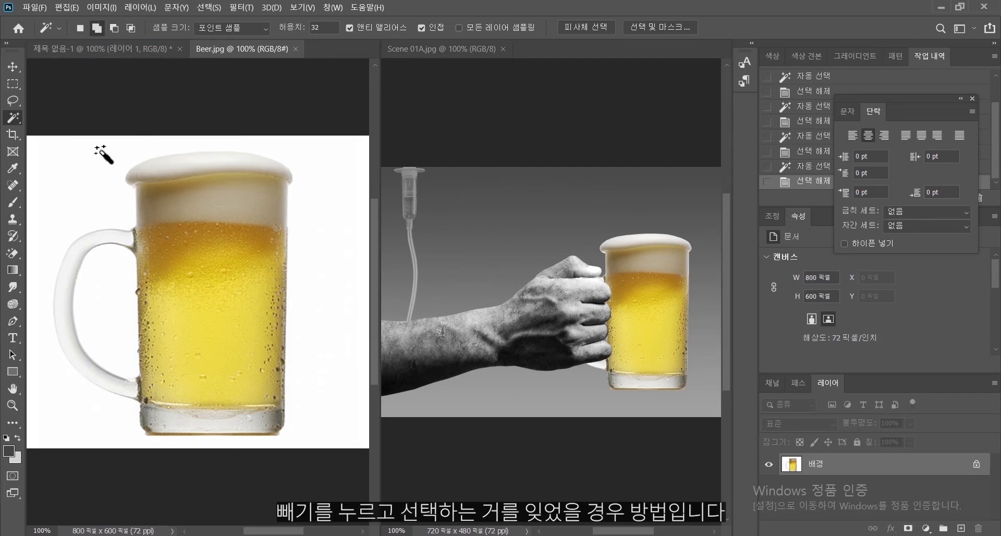
click(58, 169)
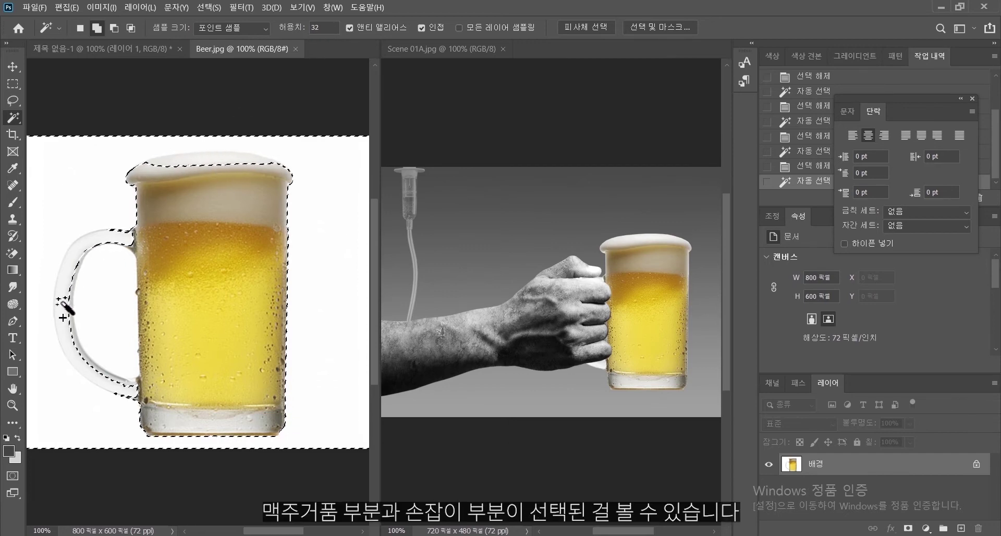
Step: Reduce the Magic Wand tolerance to 15, clear the old selection, and reselect the white background around the mug
click(323, 28)
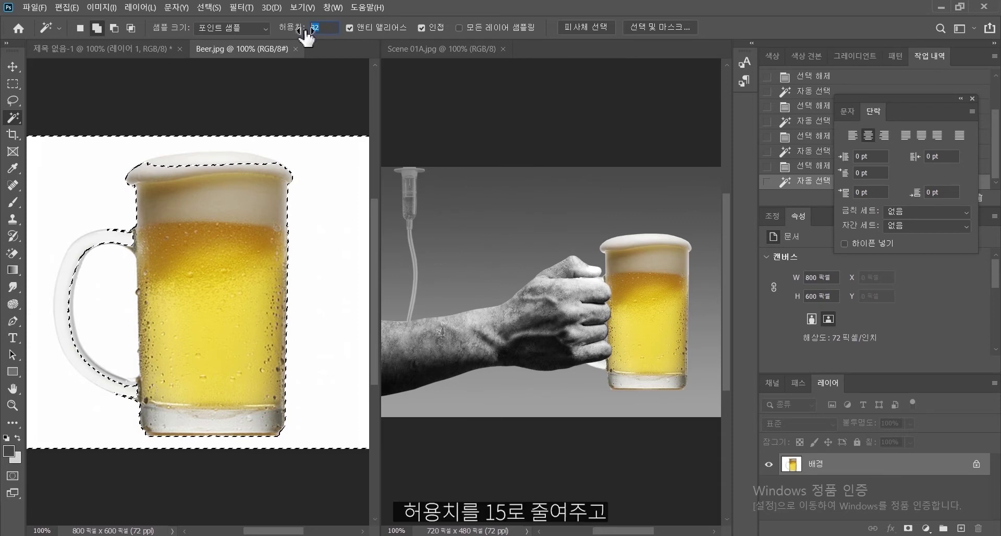
text(15)
click(59, 180)
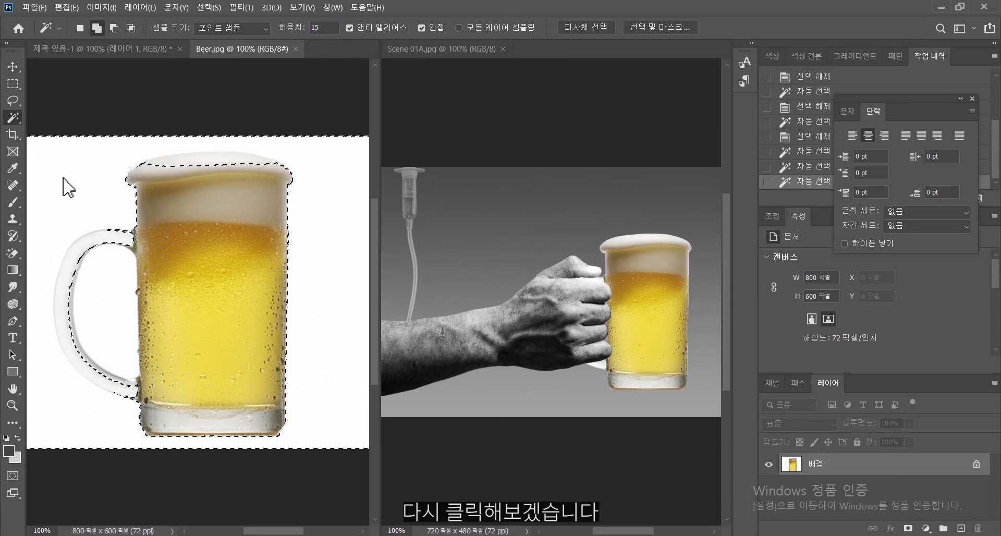
key(ctrl+d)
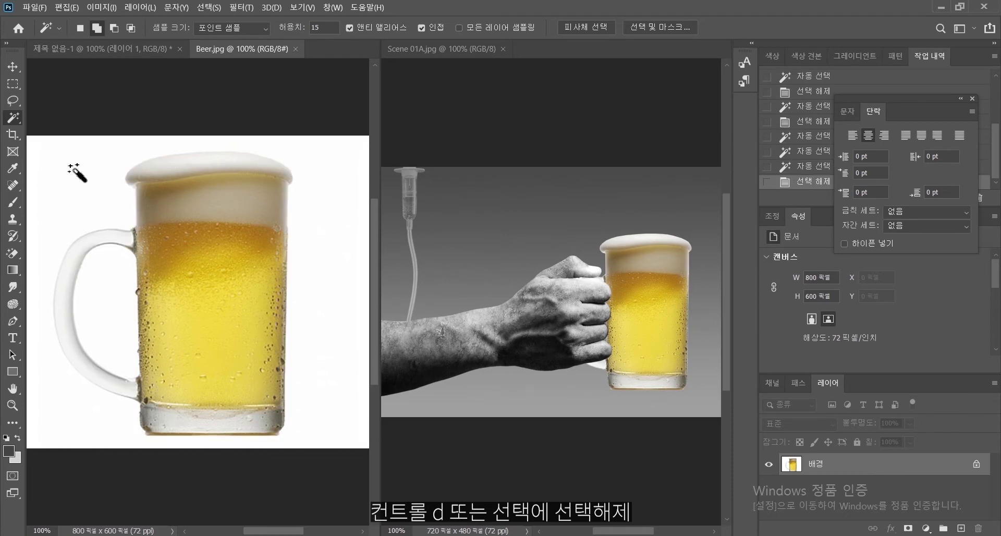
click(208, 8)
click(72, 180)
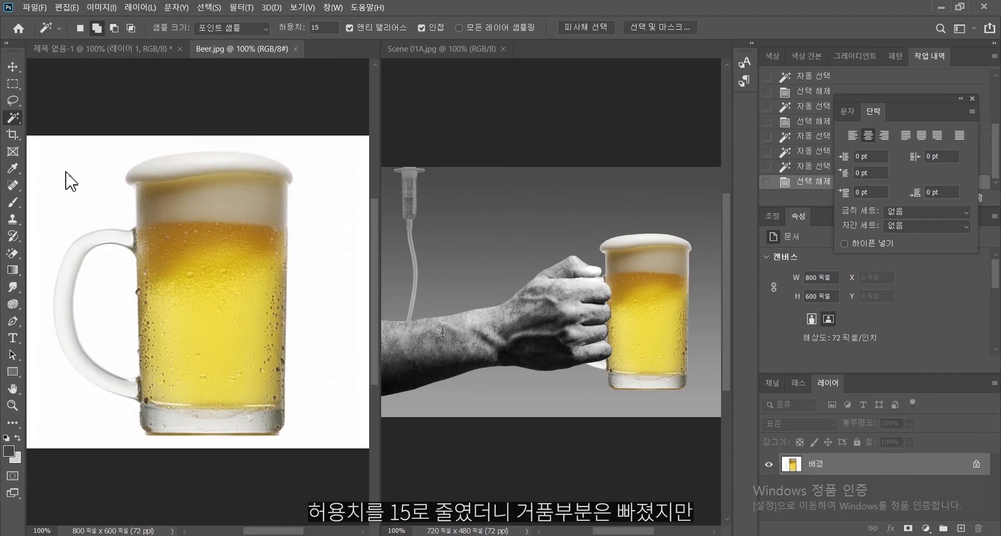
click(59, 168)
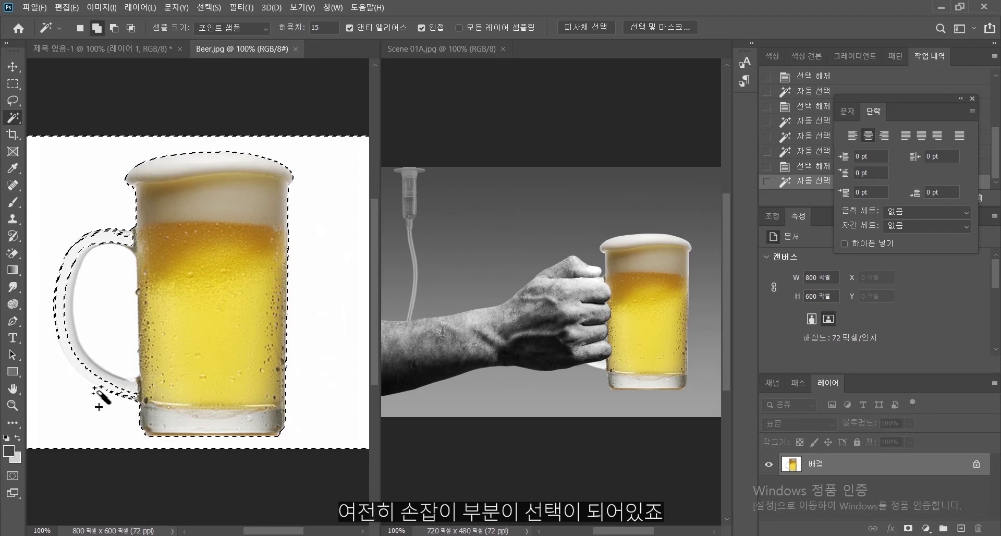
Step: Set the Magic Wand tolerance to 5, reselect the white background from scratch, and add the area inside the mug's handle
click(325, 28)
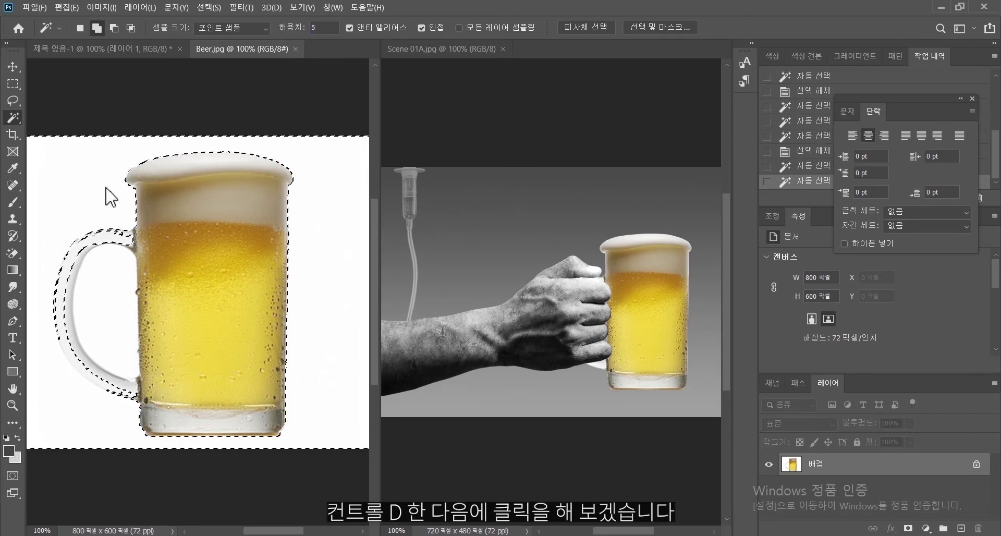
key(ctrl+d)
click(60, 193)
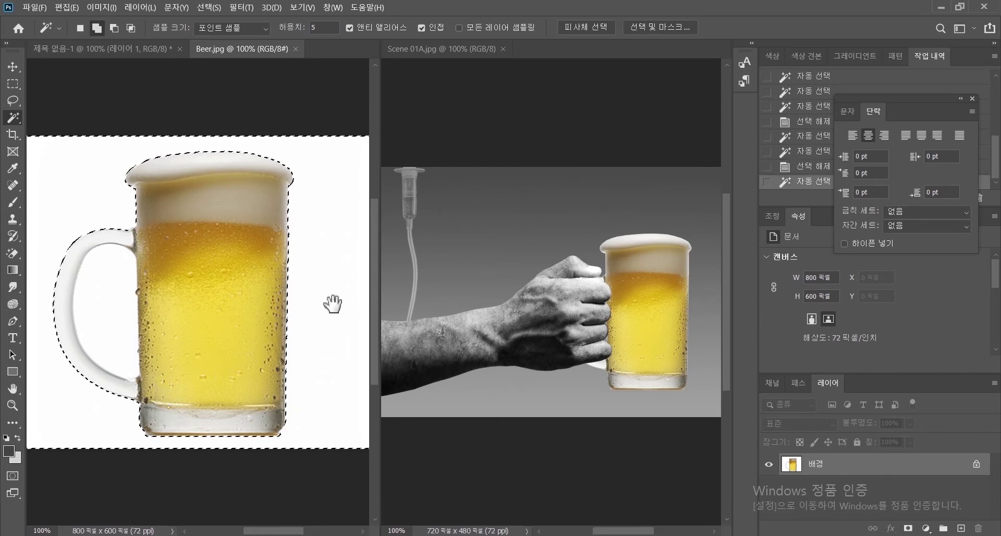
drag(330, 302, 375, 284)
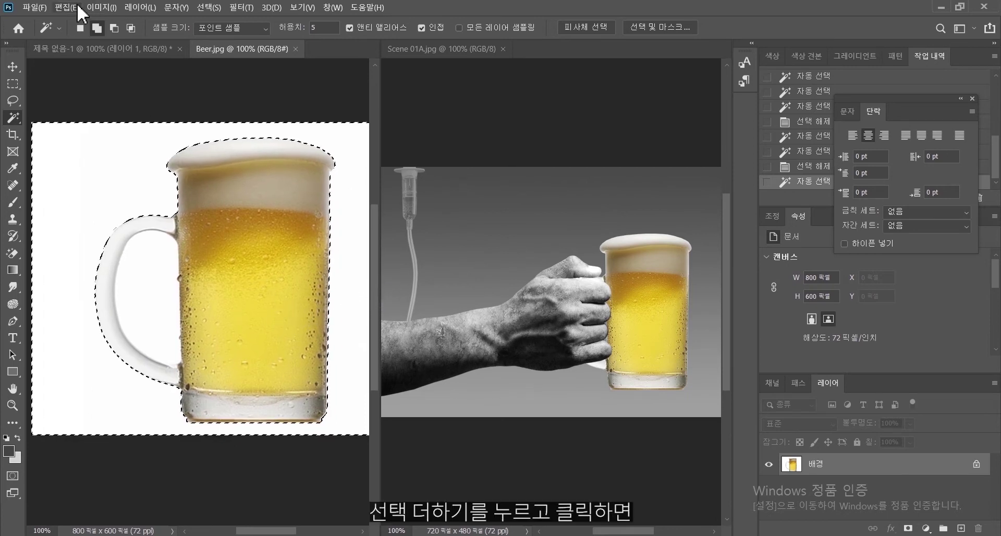
click(140, 266)
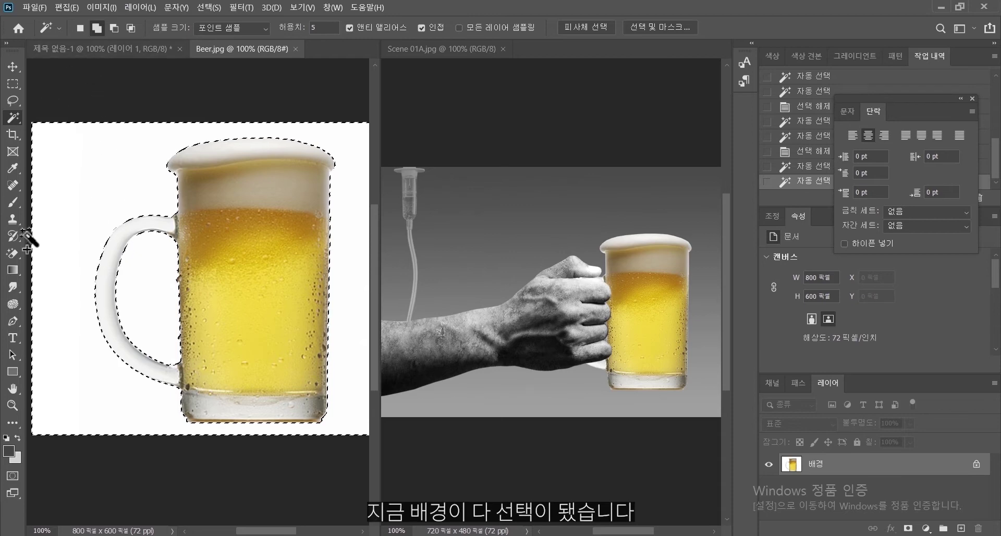
Step: Try moving the selected white background into Scene 01A.jpg with the Move tool, and undo the transfer
click(9, 69)
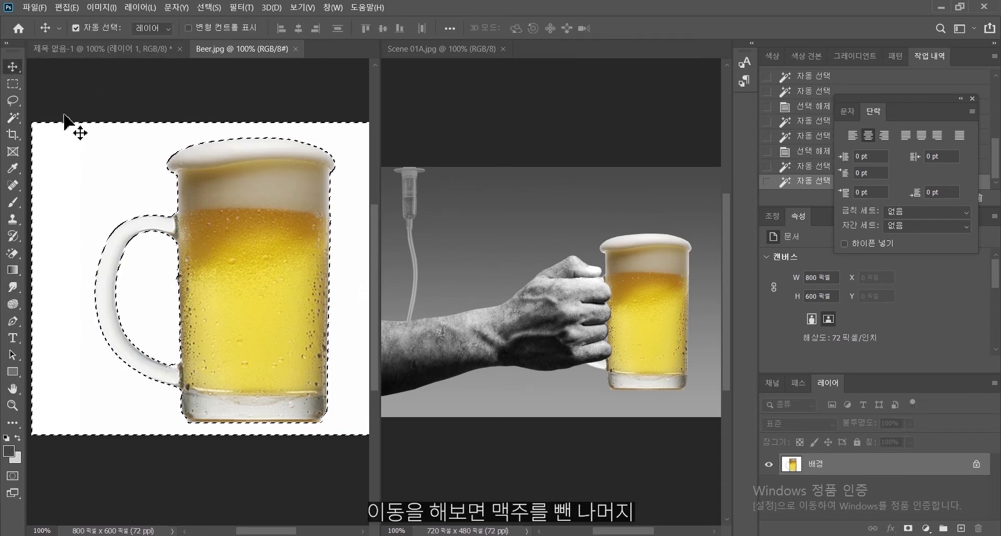
drag(140, 205, 453, 232)
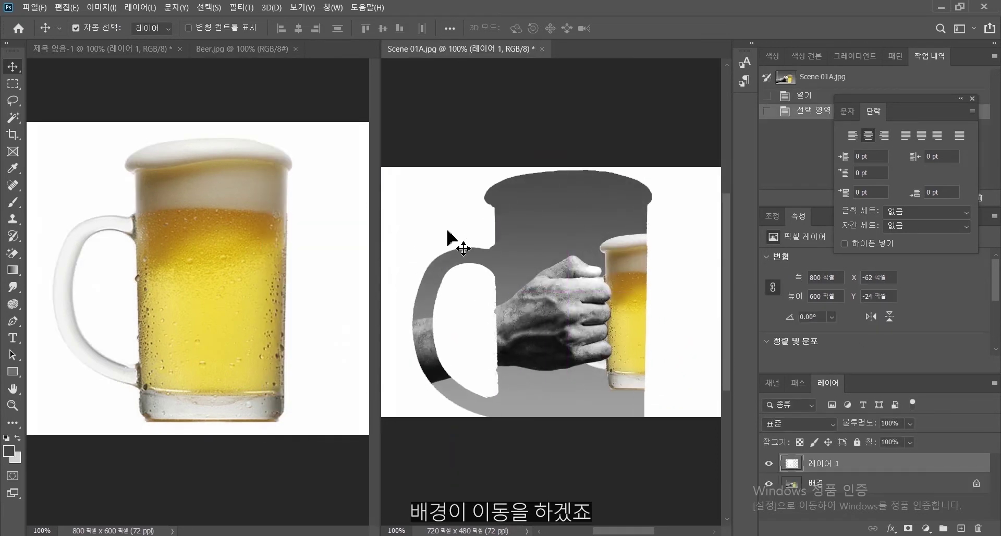
key(ctrl+z)
key(ctrl+z)
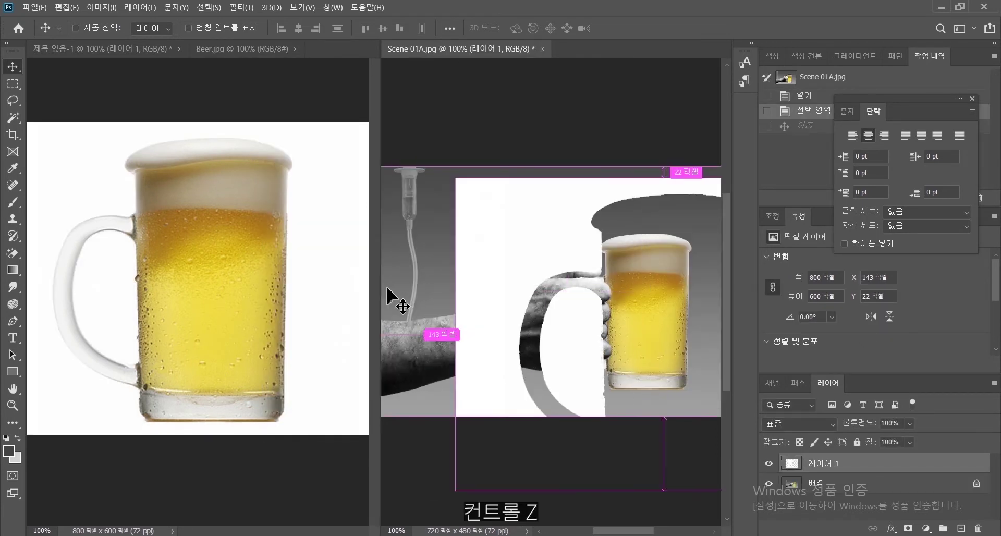
Step: Return to Beer.jpg and invert the selection to select the beer mug instead of the white background
click(105, 178)
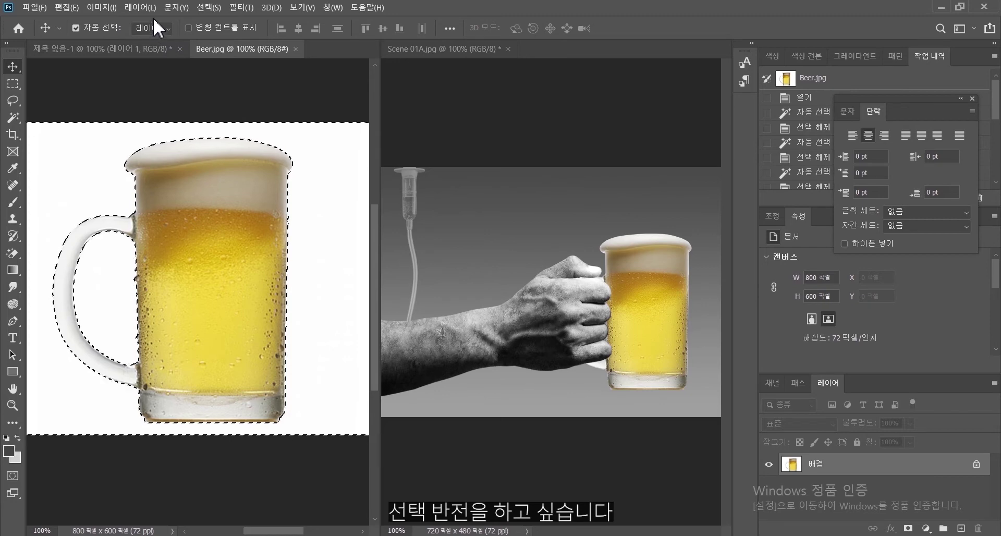
click(206, 9)
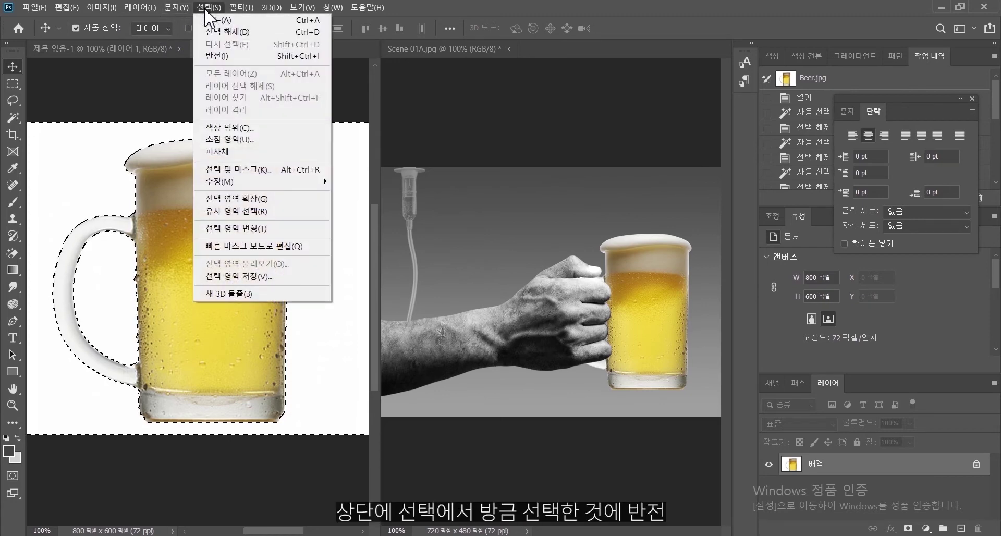
click(223, 56)
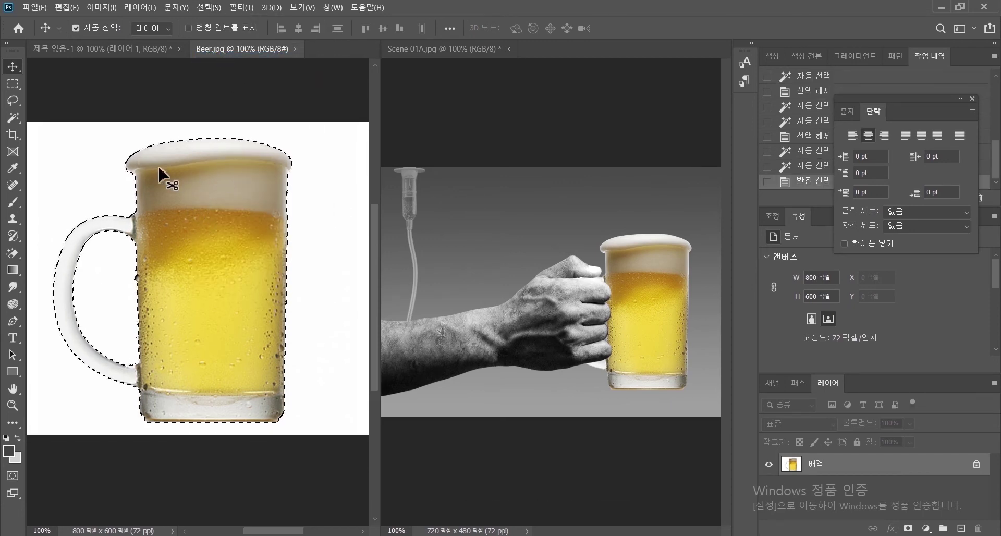
key(ctrl+z)
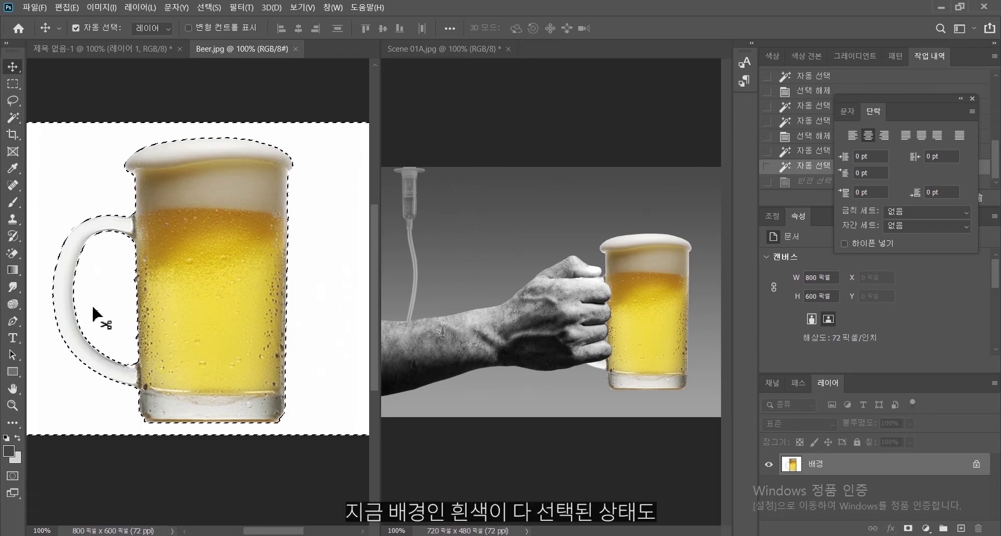
click(209, 8)
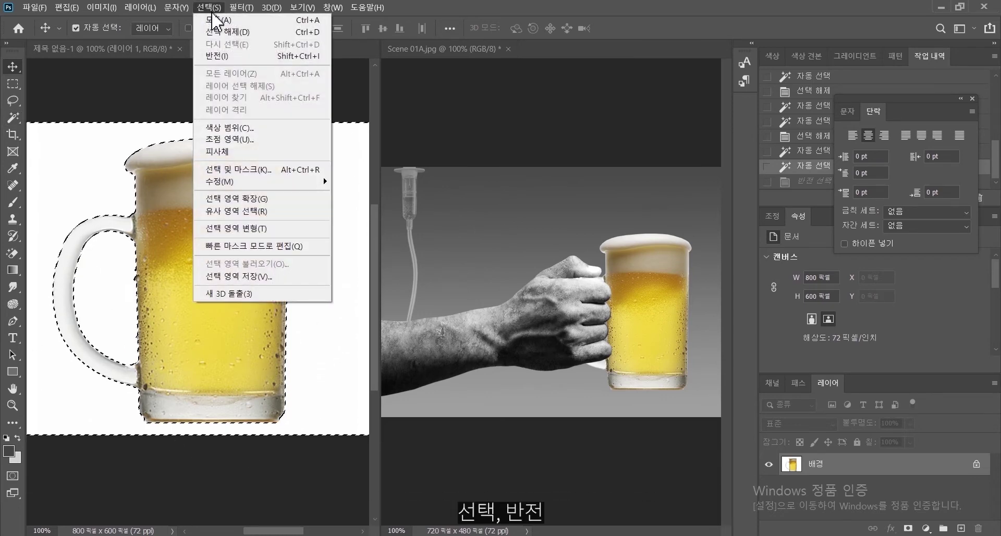
click(217, 56)
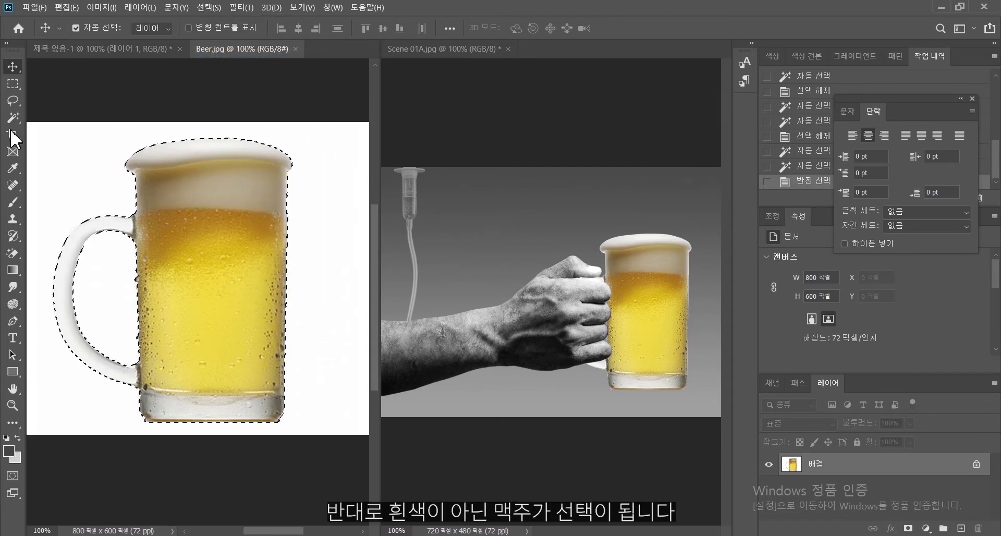
Step: Try moving the selected beer mug into Scene 01A.jpg, undo the transfer, and return to Beer.jpg
drag(162, 226, 514, 279)
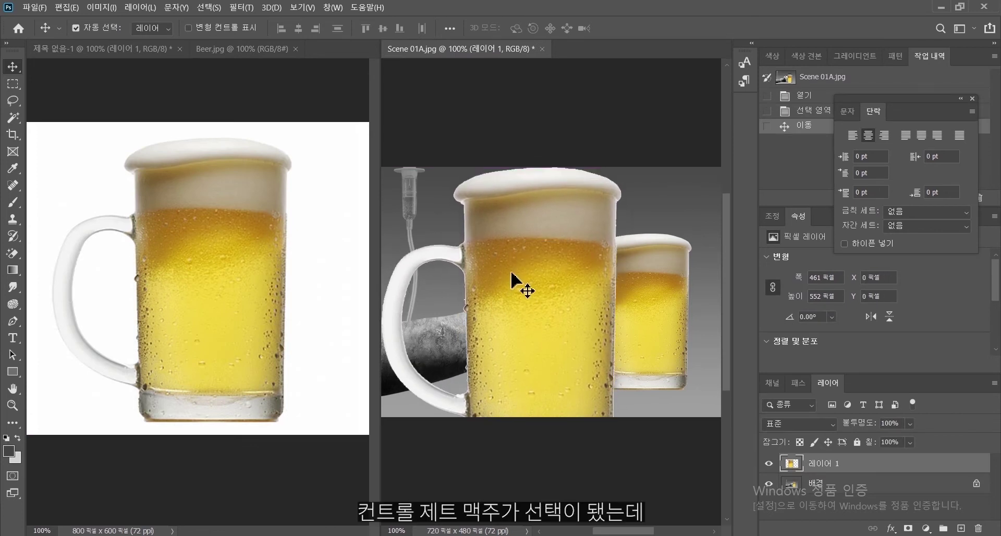
key(ctrl+z)
key(ctrl+z)
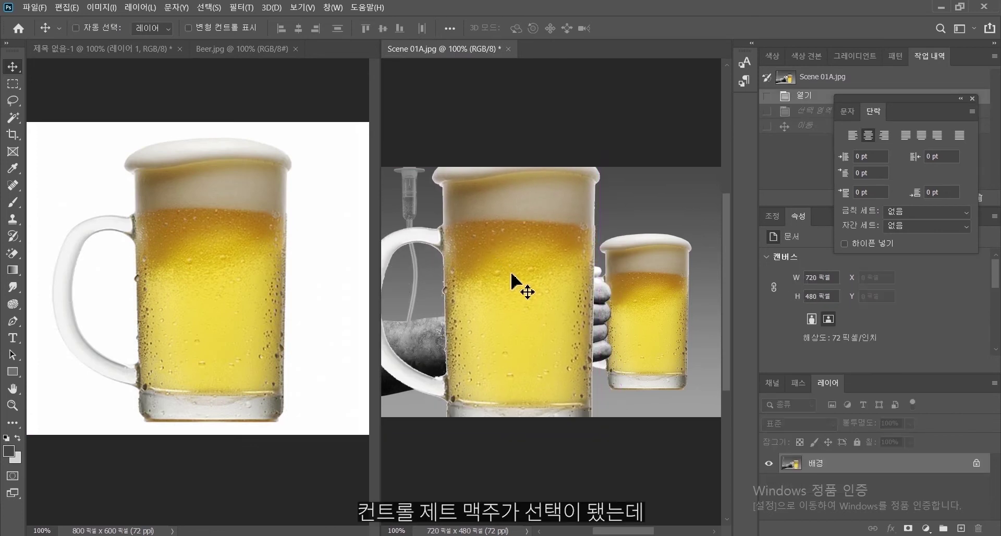
click(152, 182)
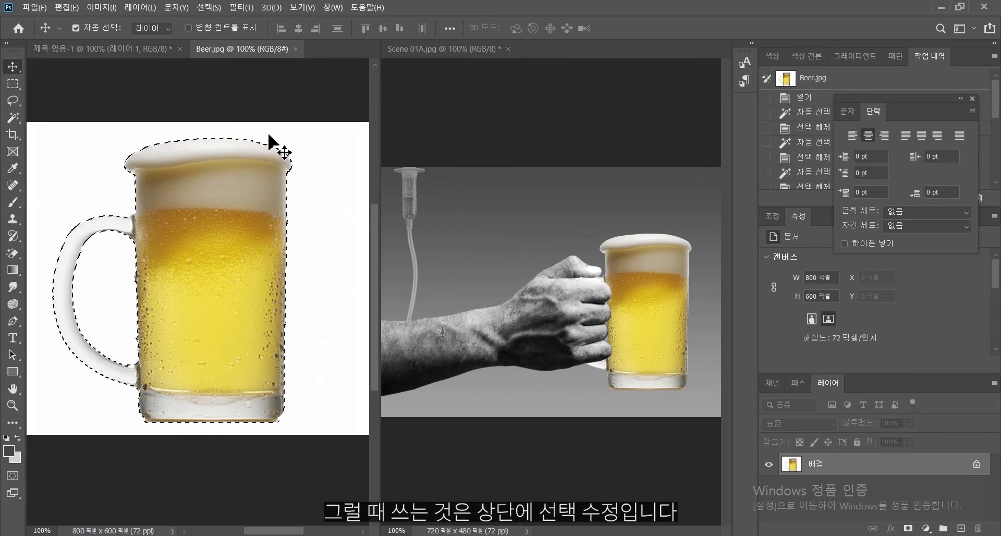
click(208, 7)
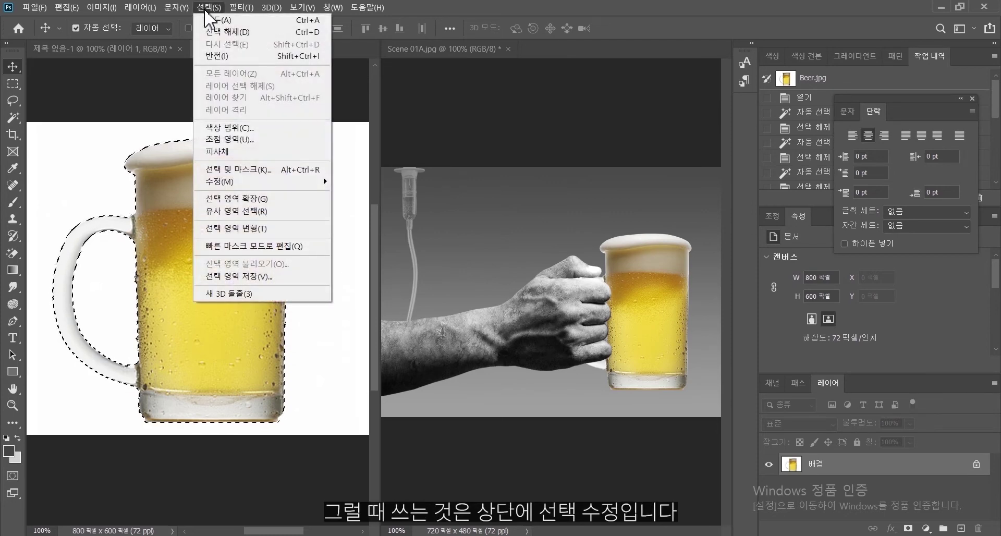
mouse_move(227, 186)
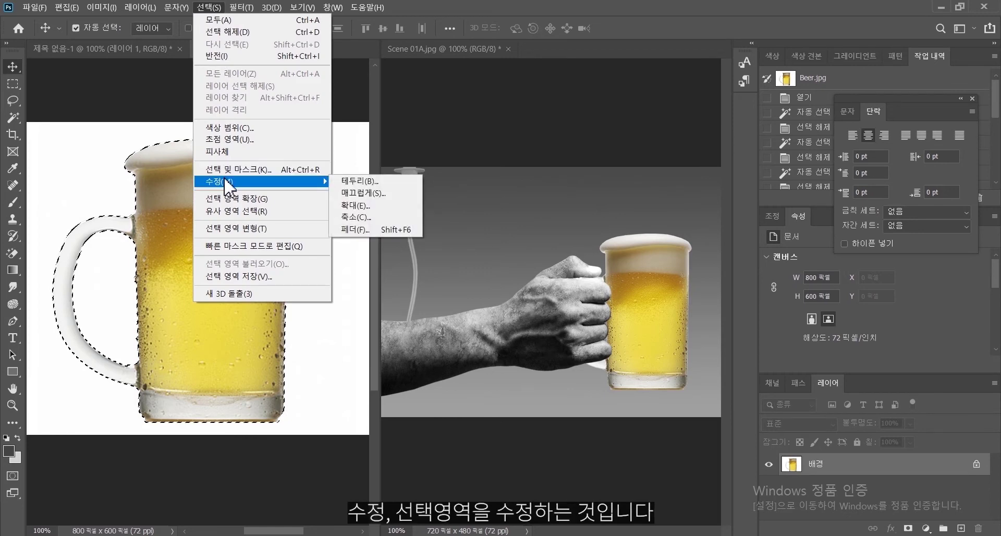
key(Escape)
key(Escape)
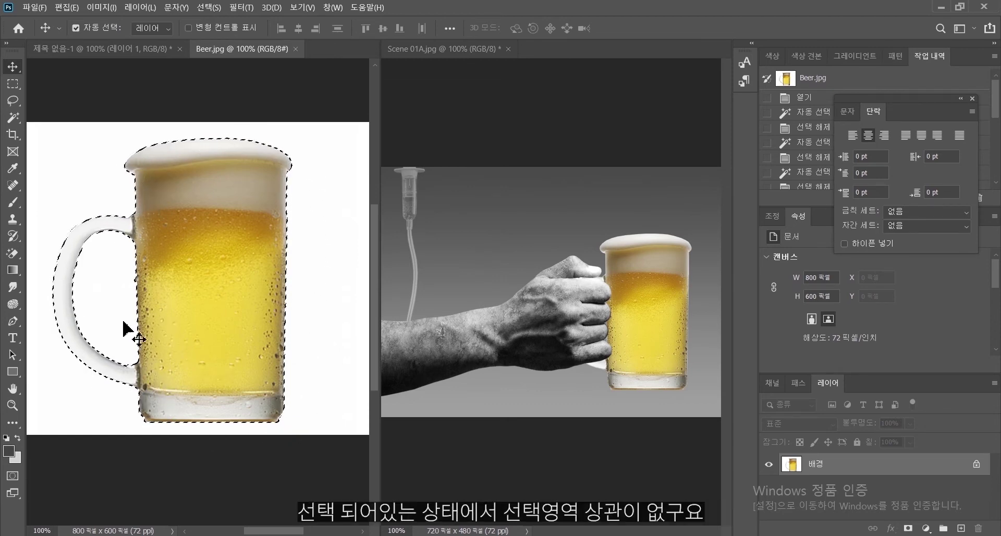
Step: Contract the beer mug selection by 1 pixel, and repeat the 1-pixel contraction once more
click(13, 117)
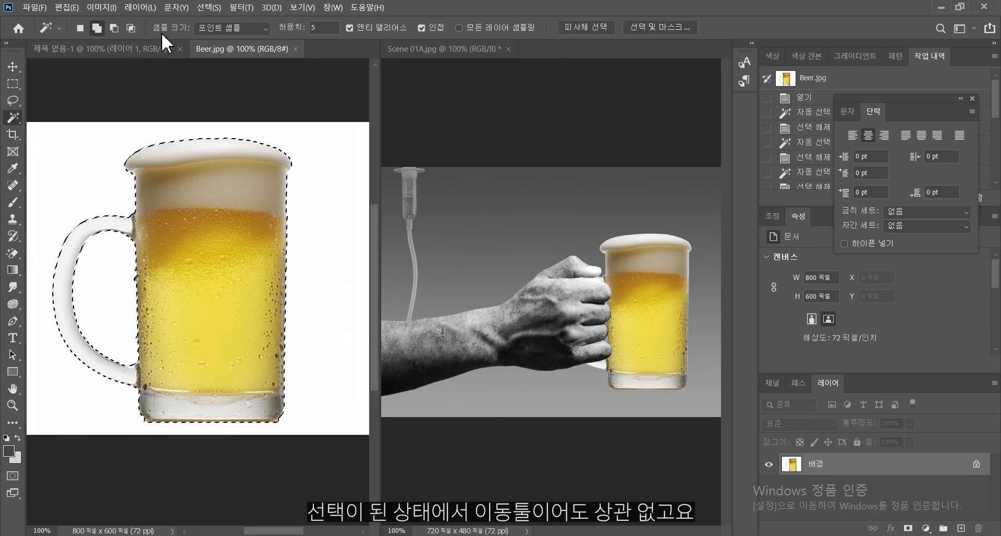
click(208, 8)
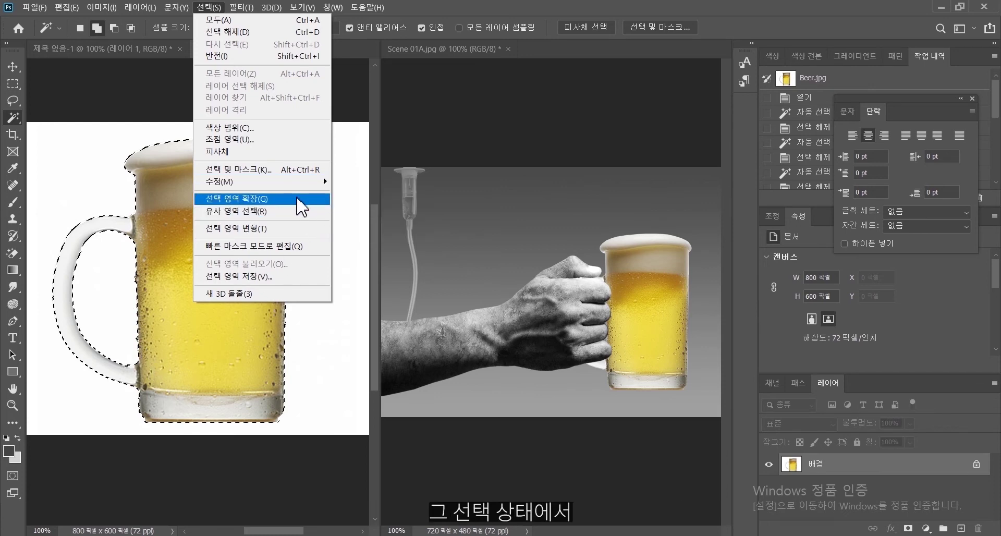
mouse_move(298, 187)
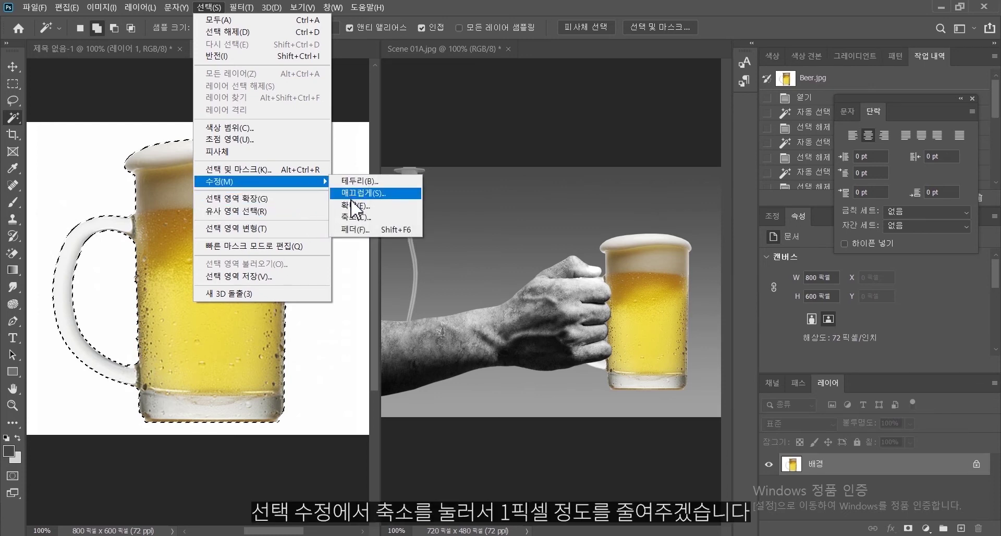
click(356, 217)
text(1)
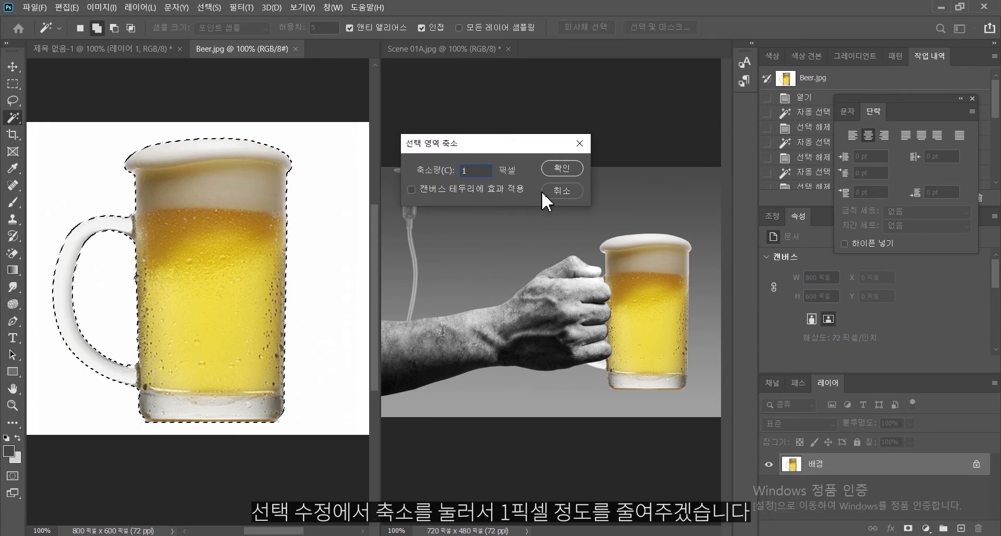
click(567, 168)
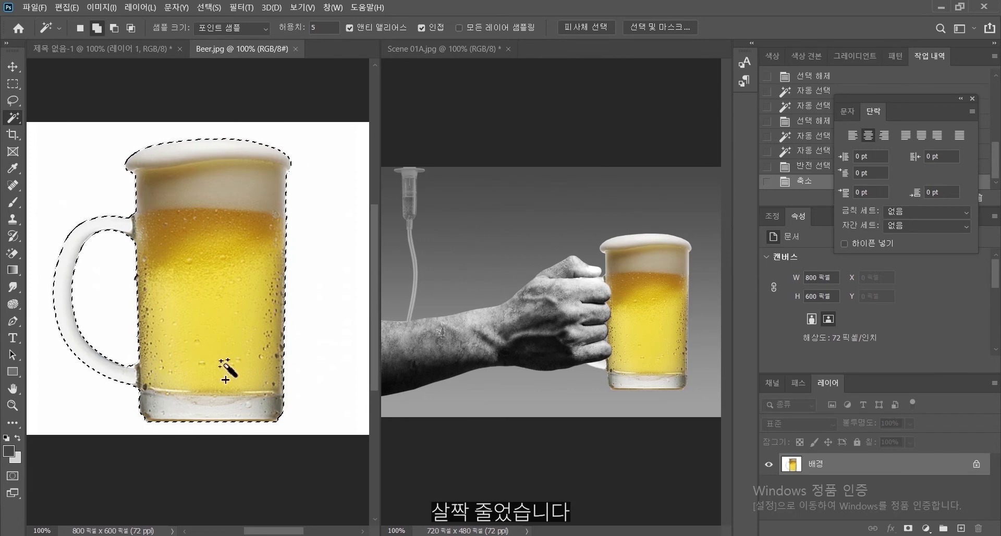
click(208, 7)
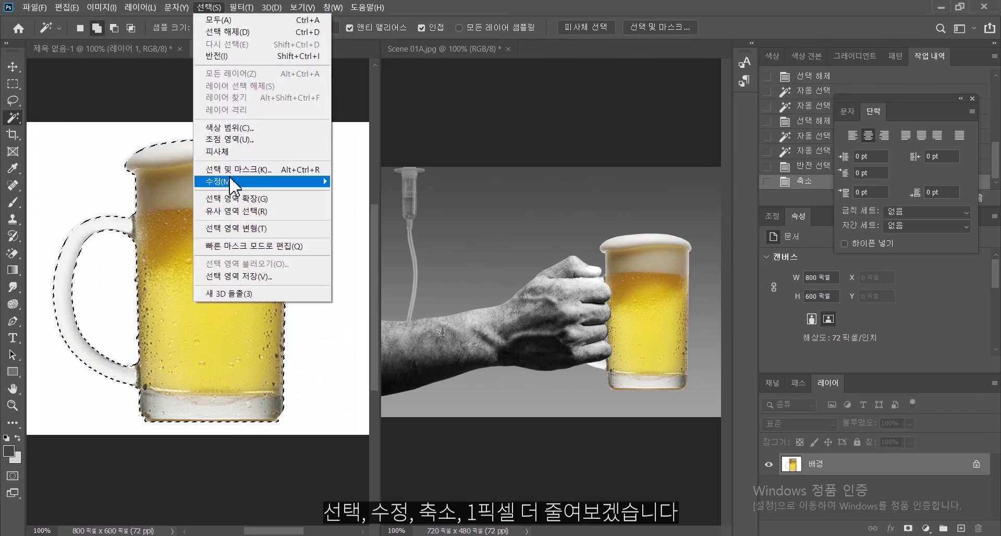
click(360, 218)
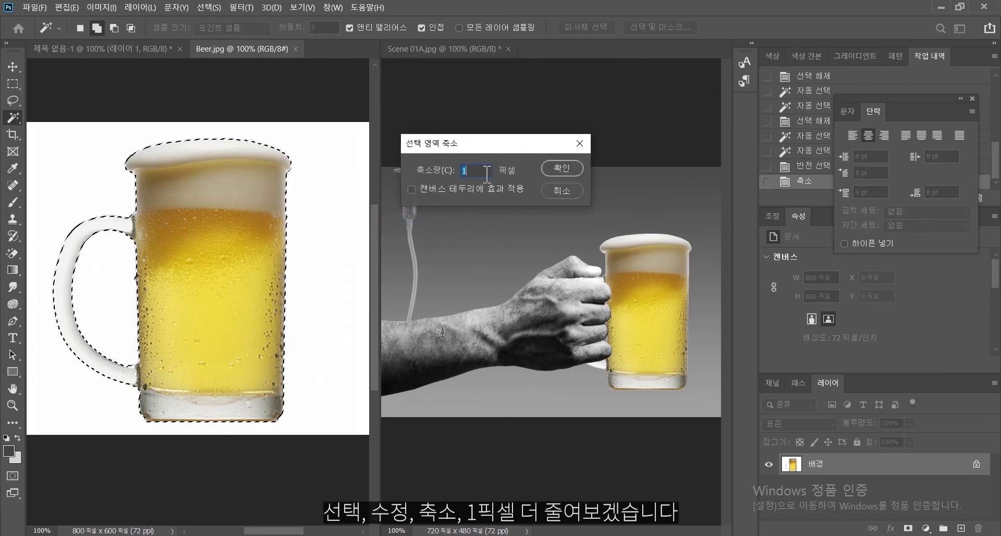
click(576, 165)
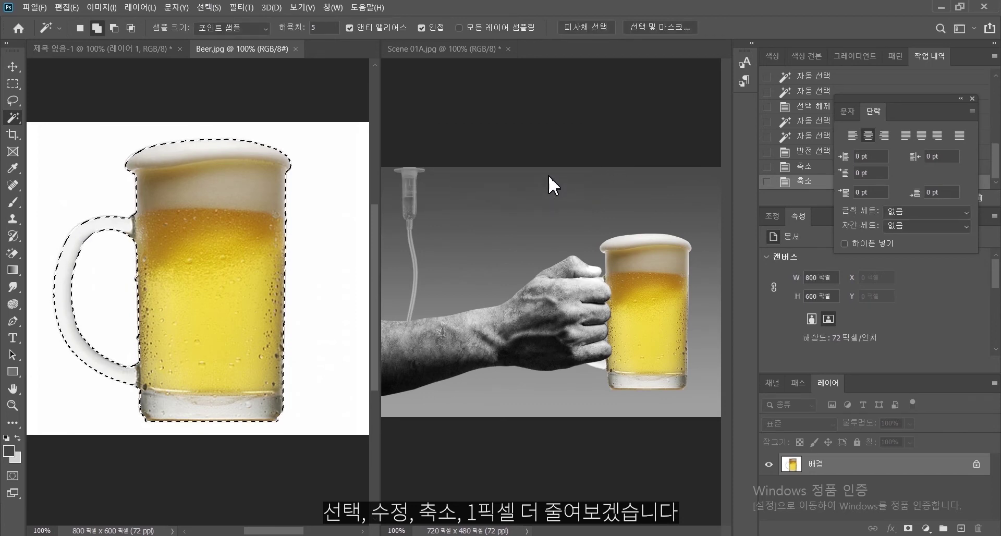
Step: Try moving the contracted mug selection into Scene 01A.jpg with the Move tool, and undo the transfer
click(13, 67)
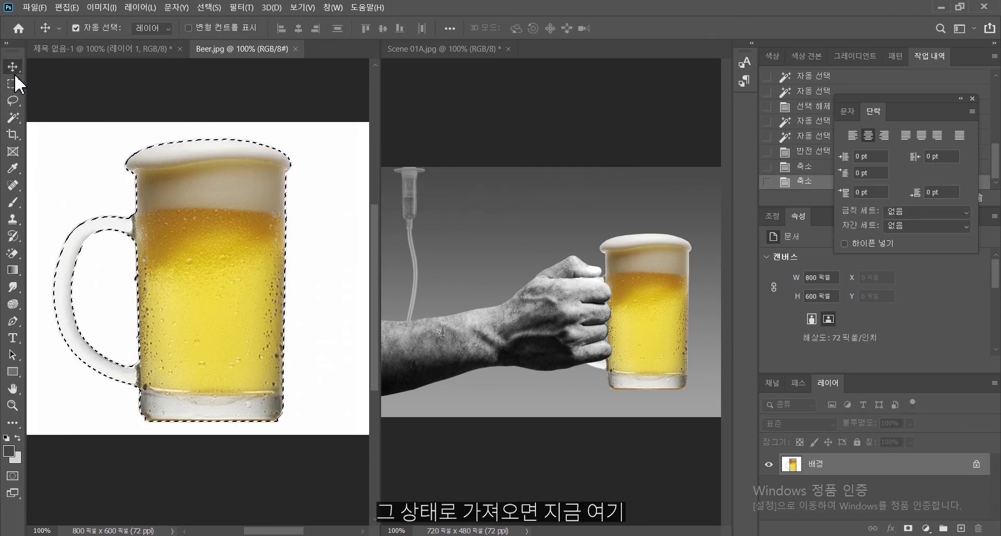
drag(174, 272, 510, 289)
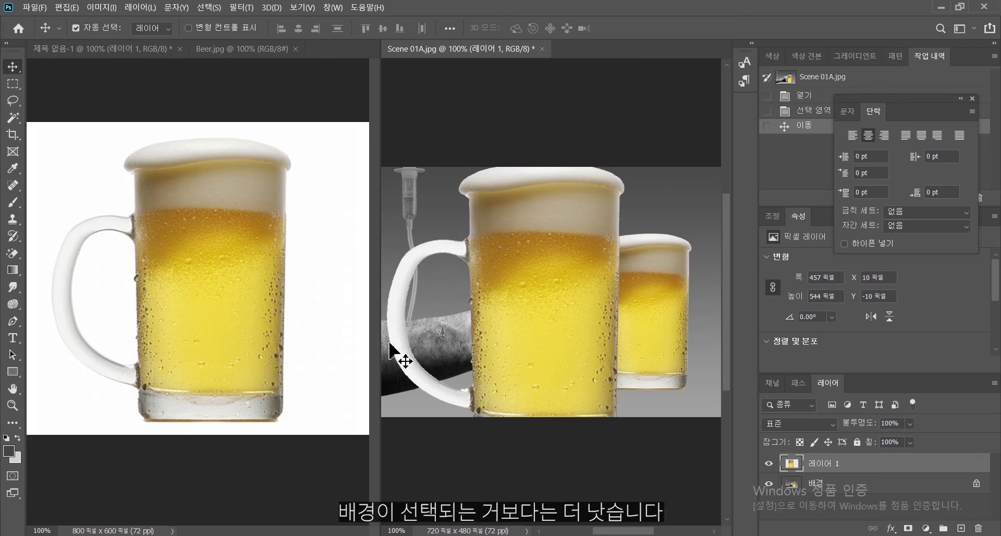
key(ctrl+z)
key(ctrl+z)
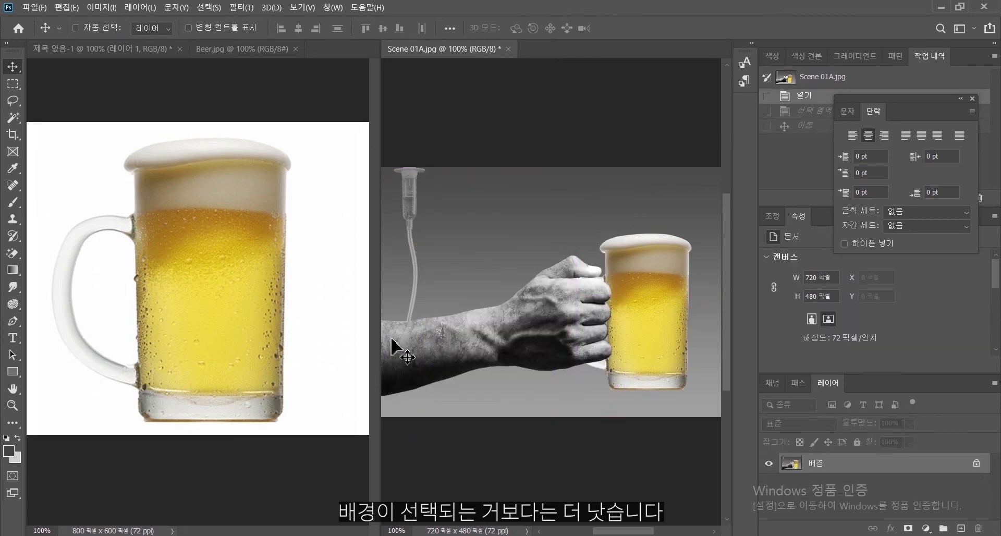
Step: Copy the selected mug, close Beer.jpg, and paste the mug into the untitled hand composite
click(255, 312)
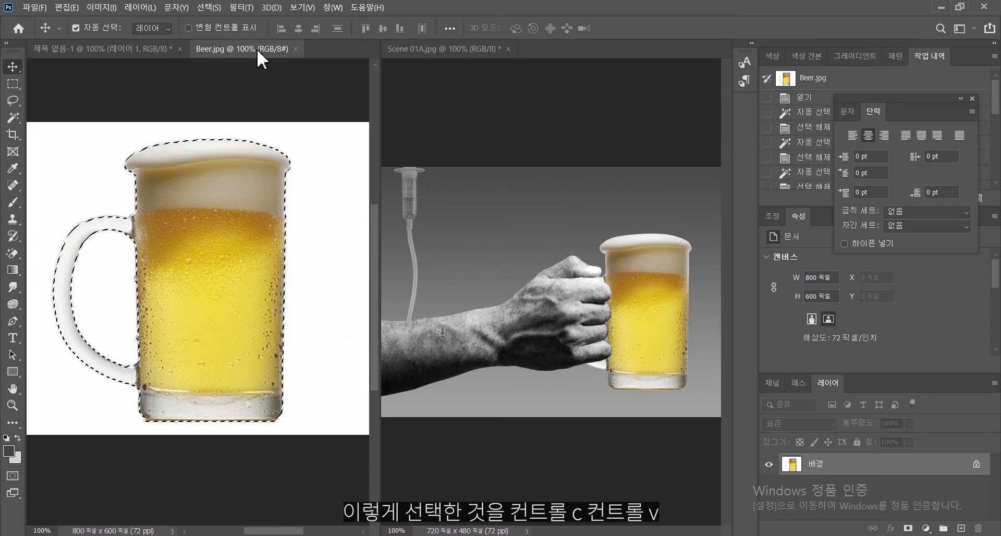
click(297, 49)
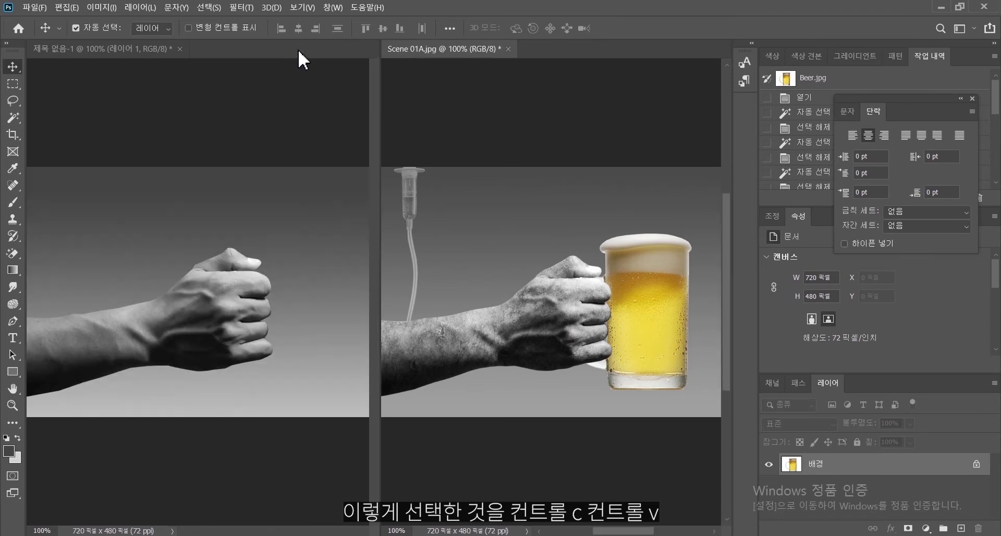
click(163, 263)
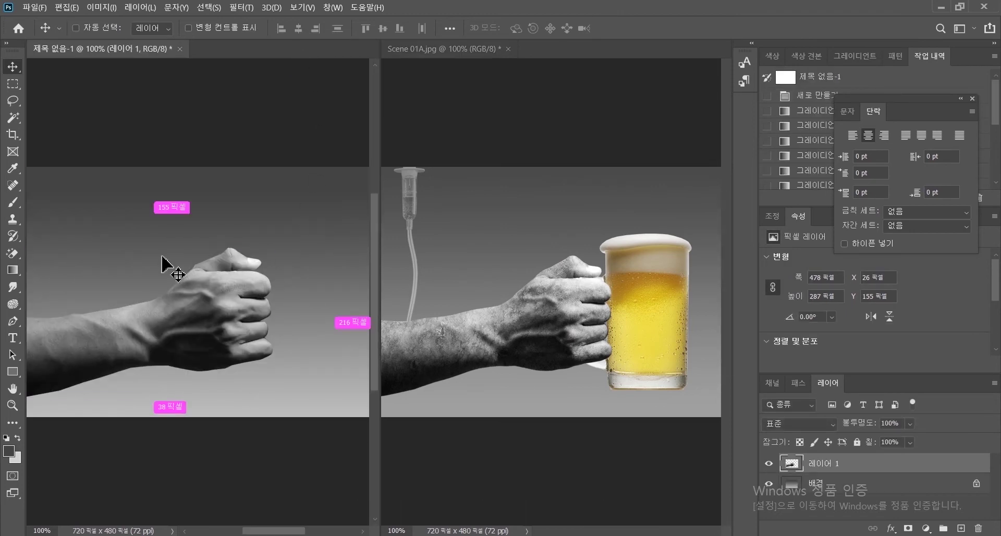
key(ctrl+v)
Step: Scale the pasted mug to about 59% with Free Transform and place it so its handle lies over the fist
drag(201, 217, 220, 216)
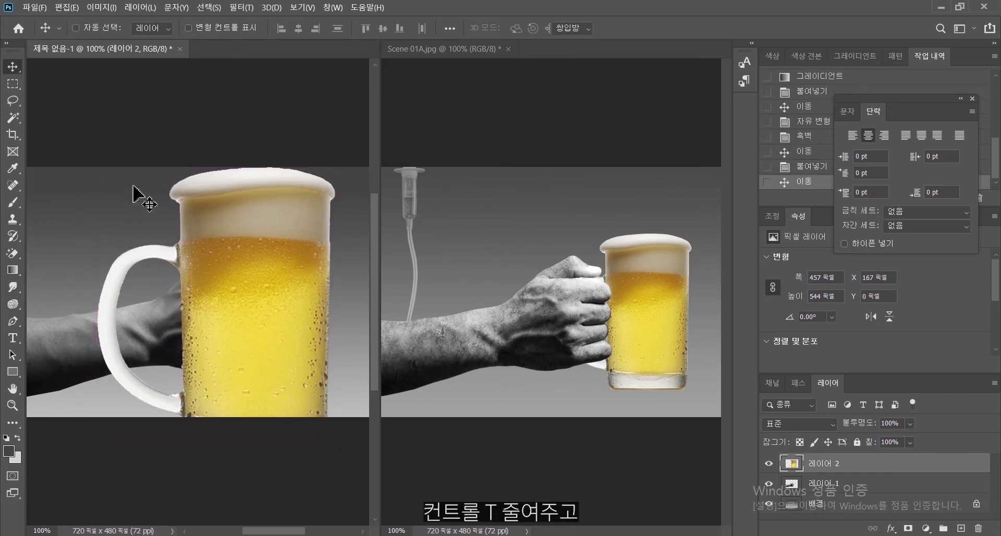
key(ctrl+t)
drag(97, 168, 165, 247)
drag(281, 390, 314, 344)
drag(198, 197, 214, 218)
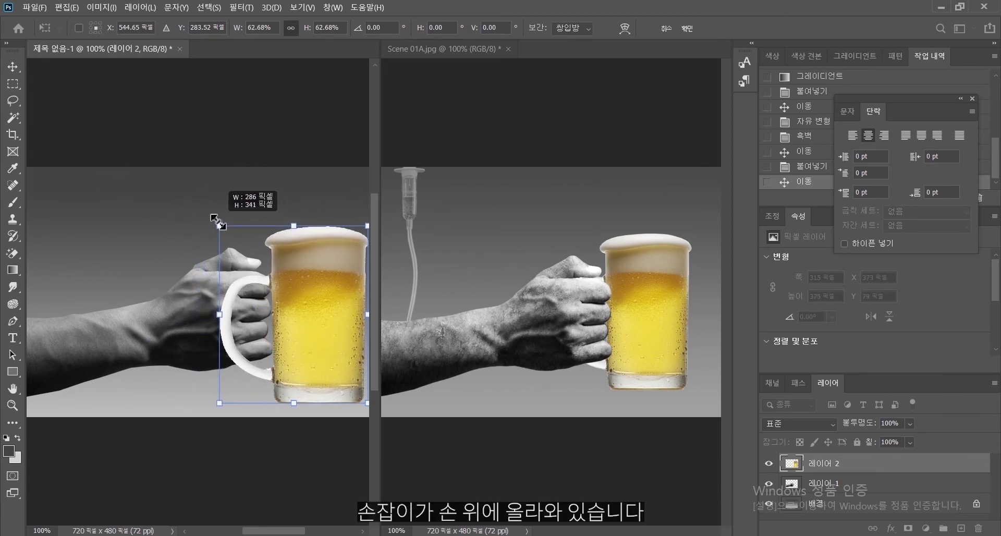
drag(306, 325, 300, 319)
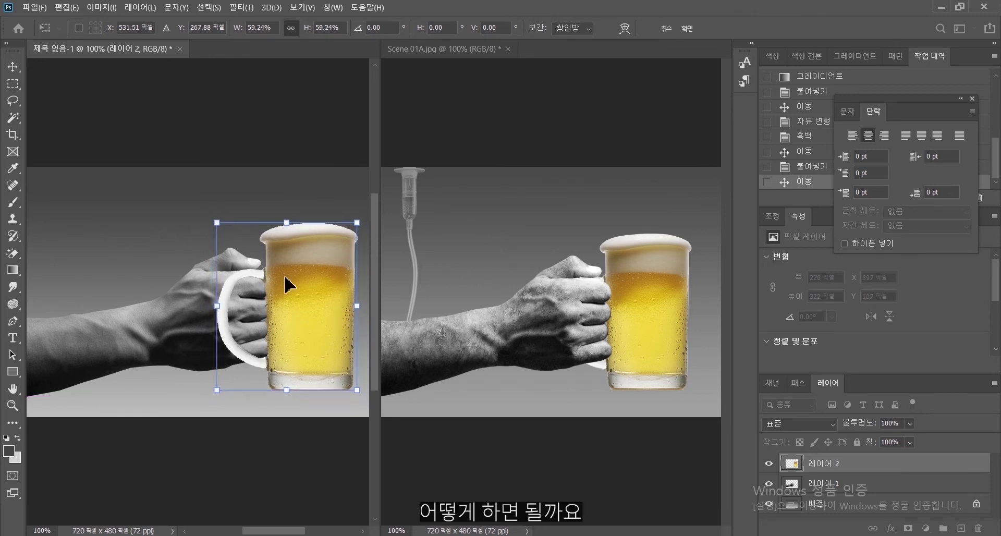
key(Return)
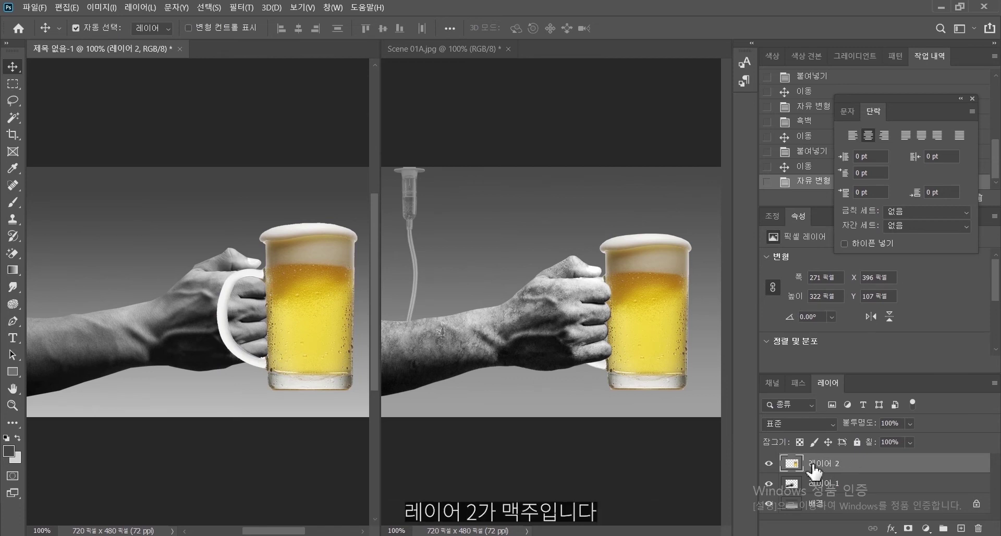
Step: Dock the Layers panel above the Properties panel and clear the floating Paragraph panel out of the way
drag(838, 393, 772, 214)
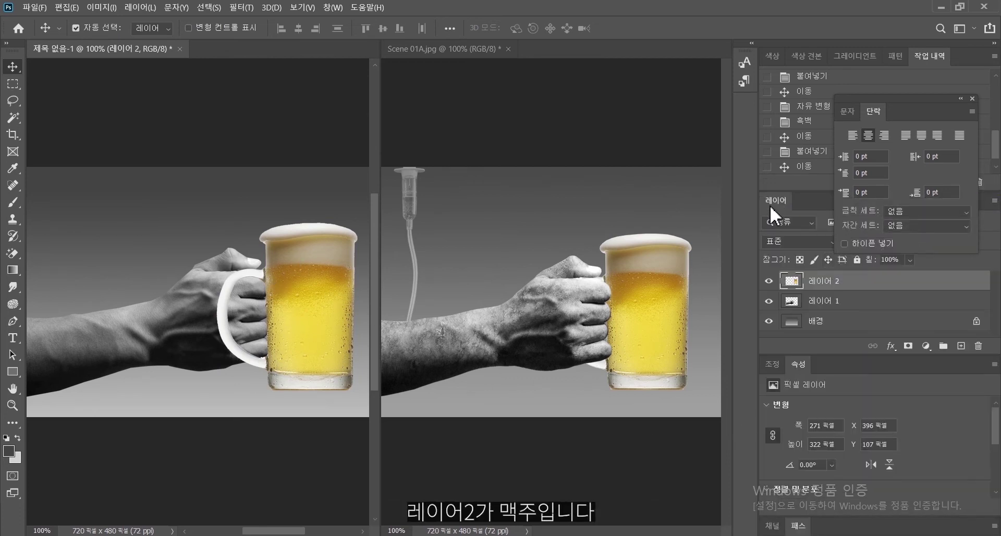
drag(899, 95, 954, 40)
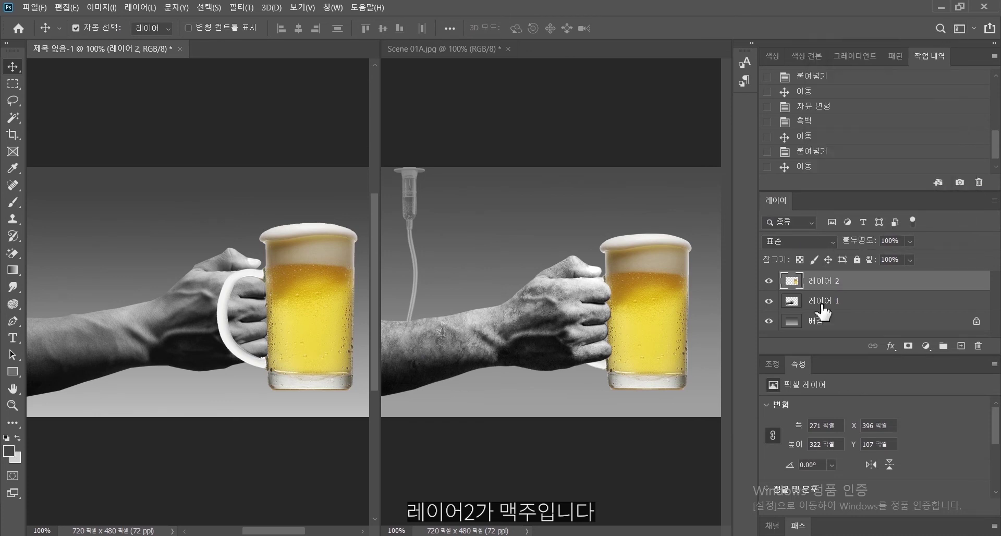
Step: Move the mug layer 레이어 2 below the hand layer 레이어 1, and select the hand layer
click(825, 307)
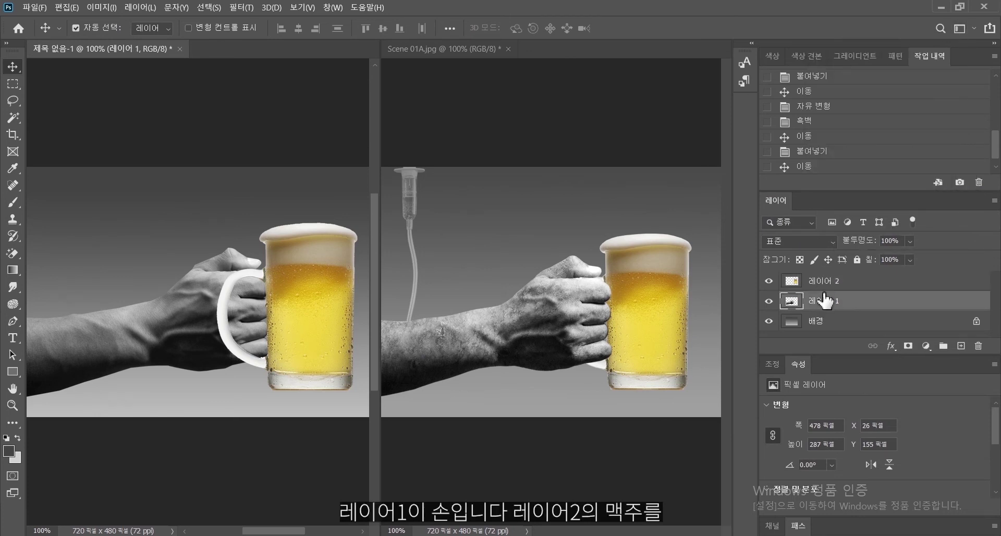
click(825, 288)
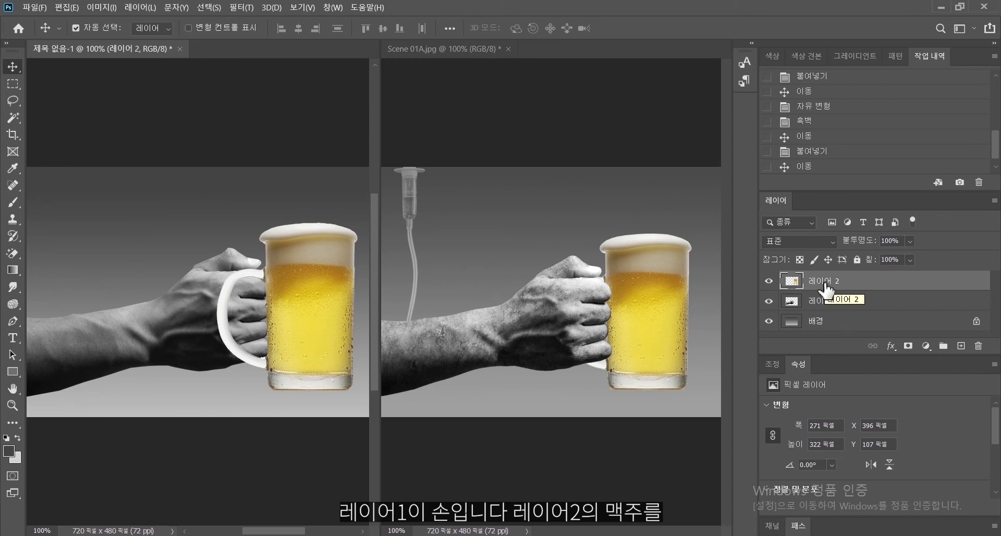
drag(827, 288, 838, 312)
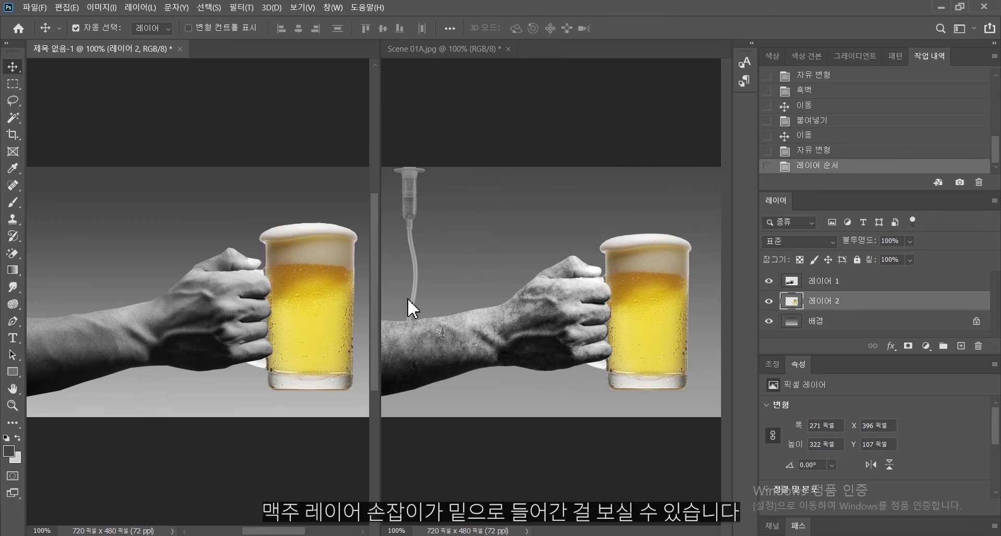
click(801, 286)
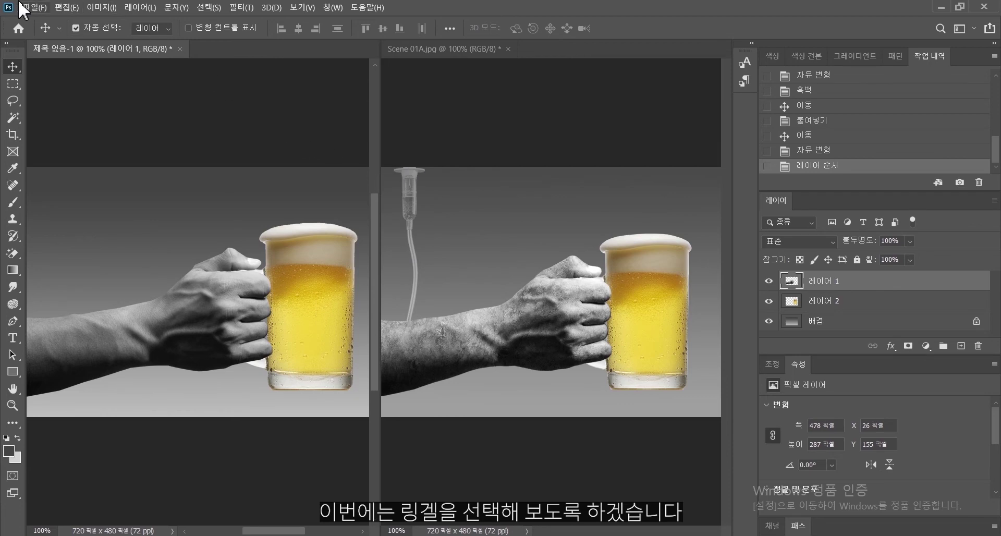
Step: Open Ringer.jpg, the image of the IV drip, alongside the composite
click(36, 10)
key(Escape)
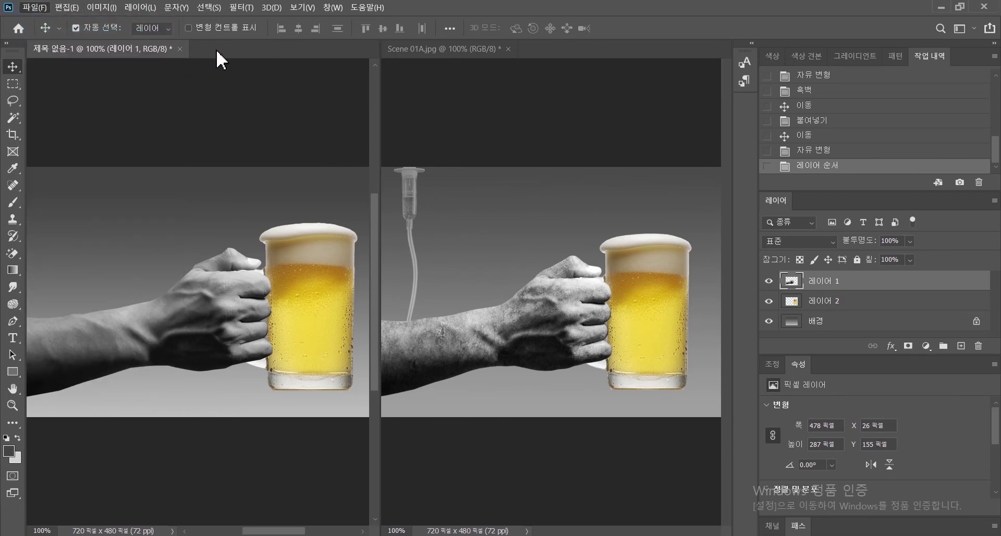
key(ctrl+o)
double_click(209, 193)
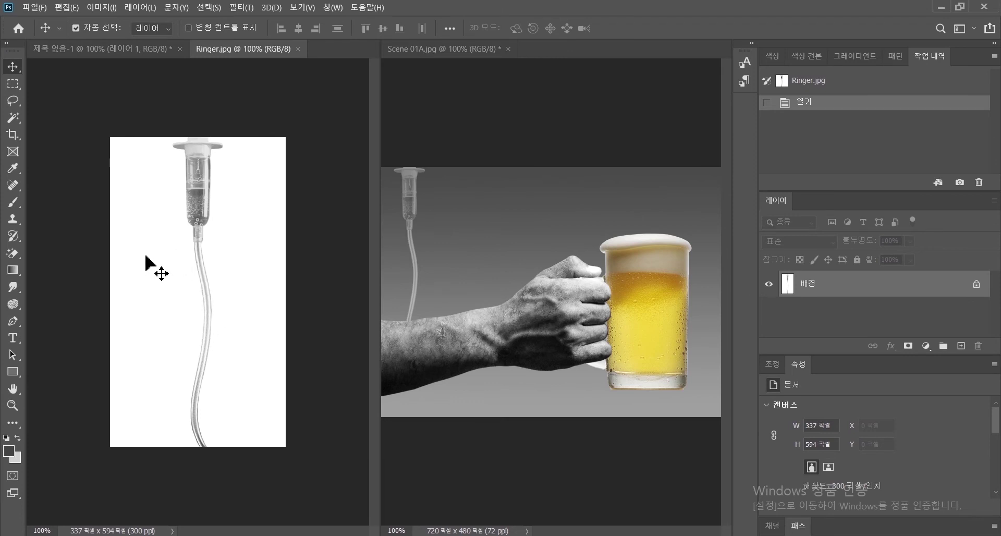
Step: Select the white areas on both sides of the IV drip with the Magic Wand and invert the selection
click(14, 119)
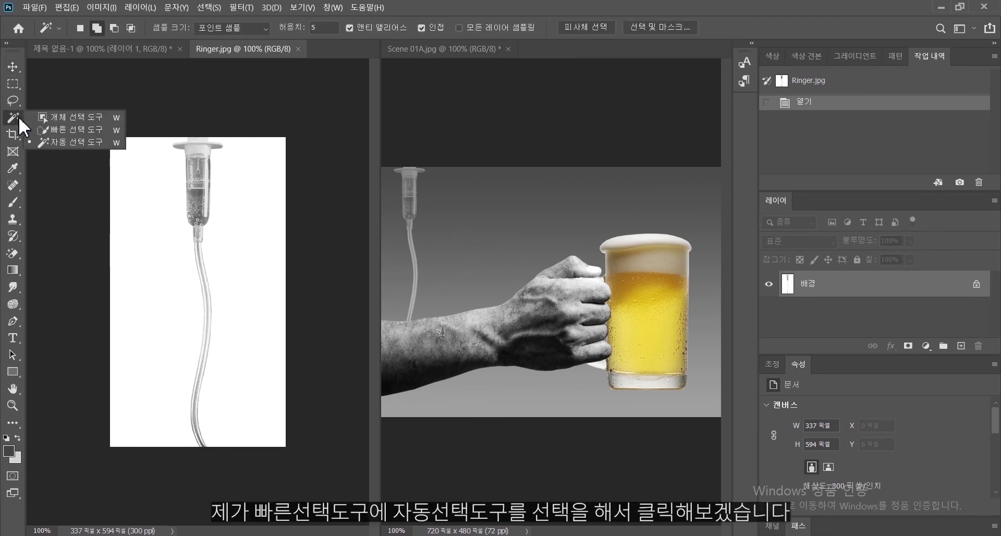
click(53, 146)
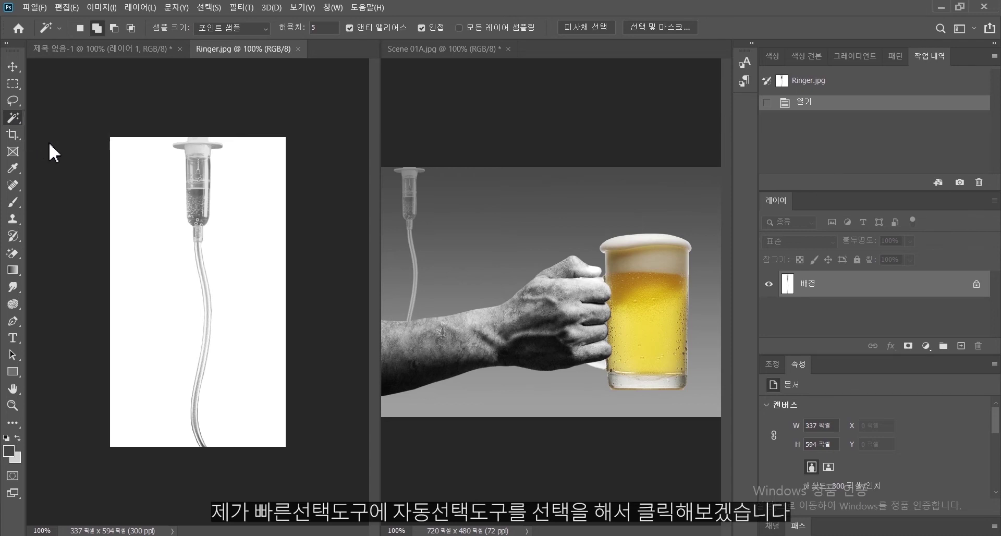
click(132, 158)
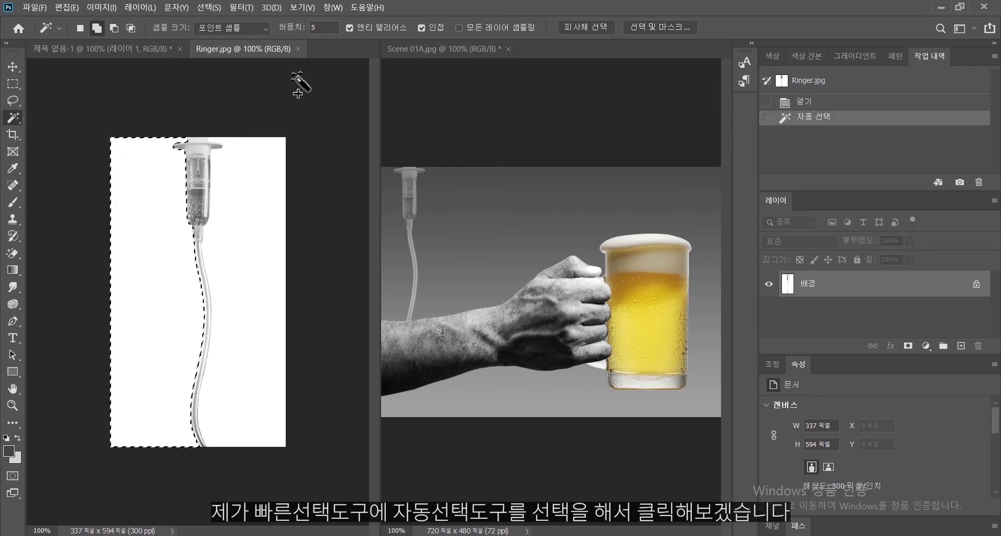
click(97, 28)
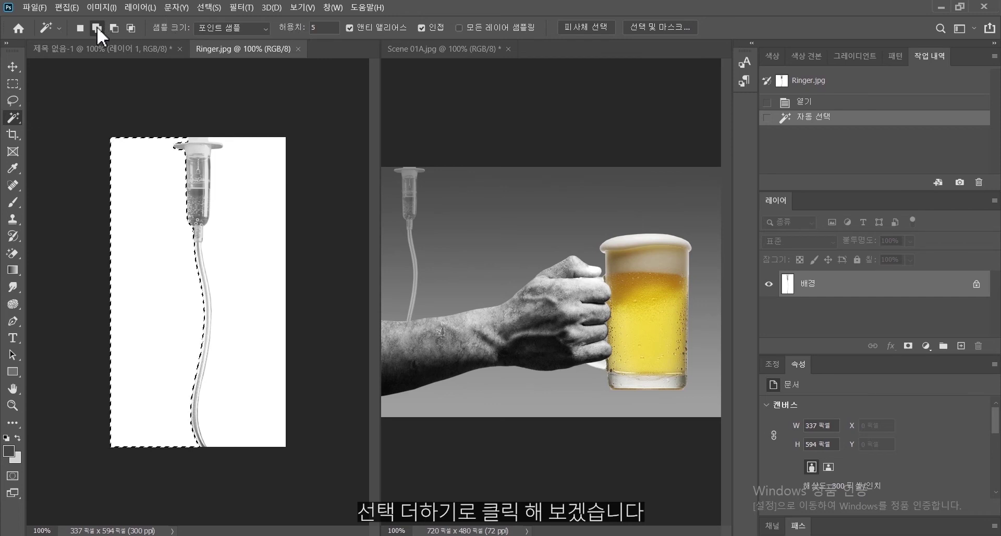
click(234, 158)
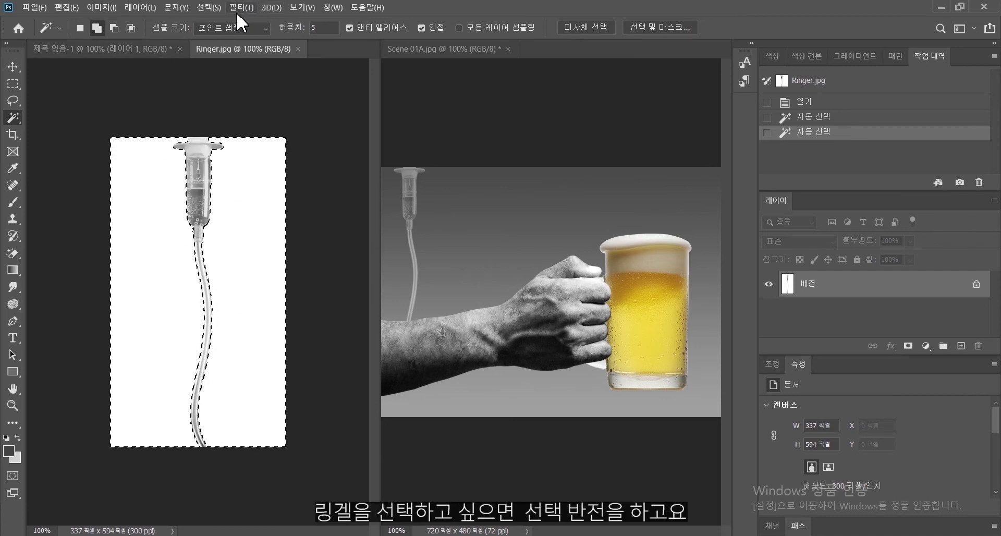
click(211, 7)
click(228, 57)
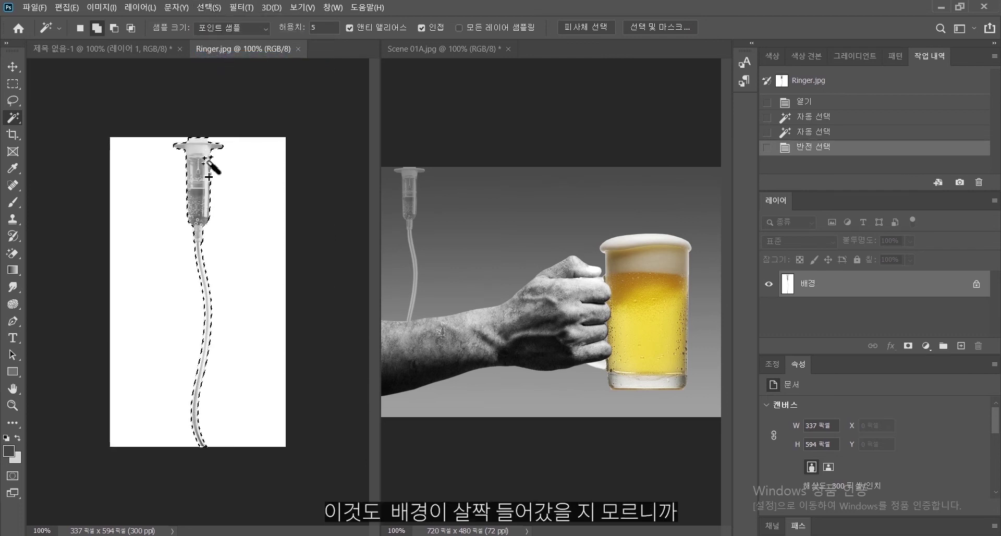
Step: Contract the IV drip selection by 1 pixel, copy the drip, and close Ringer.jpg
click(211, 8)
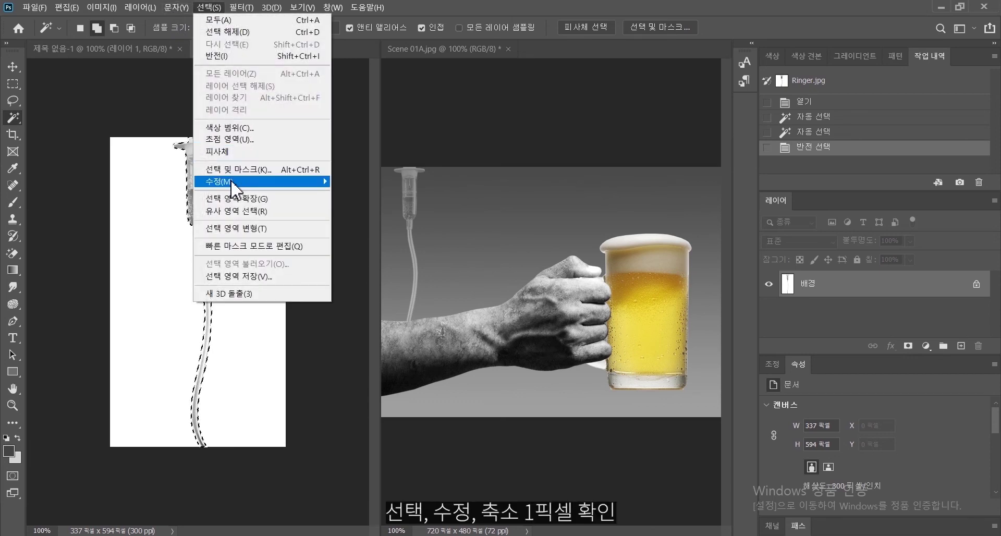
mouse_move(231, 184)
click(375, 219)
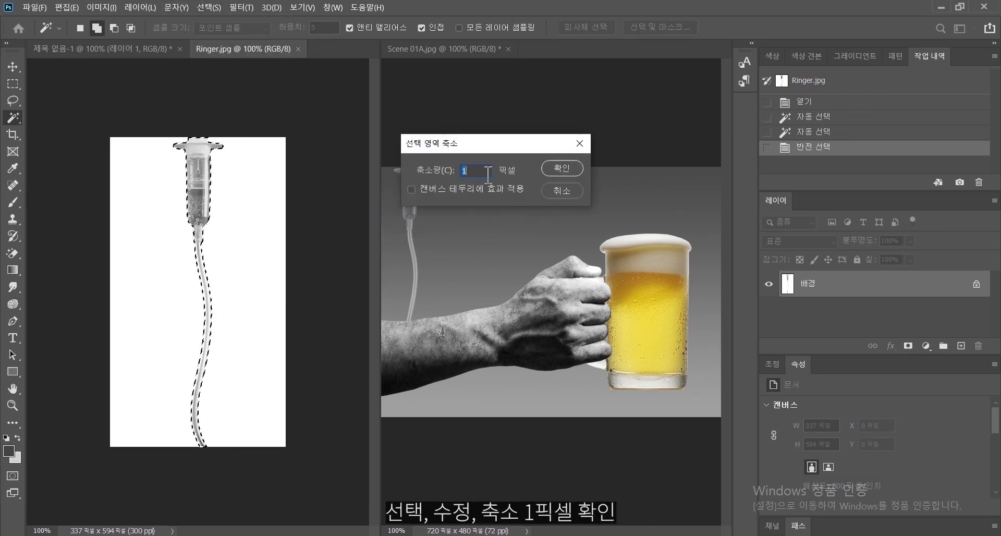
click(560, 169)
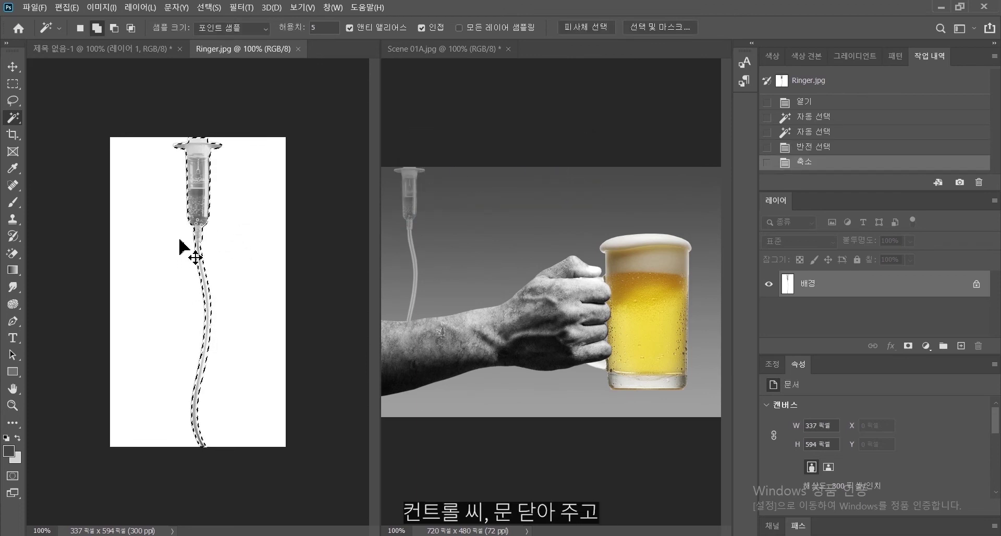
click(298, 49)
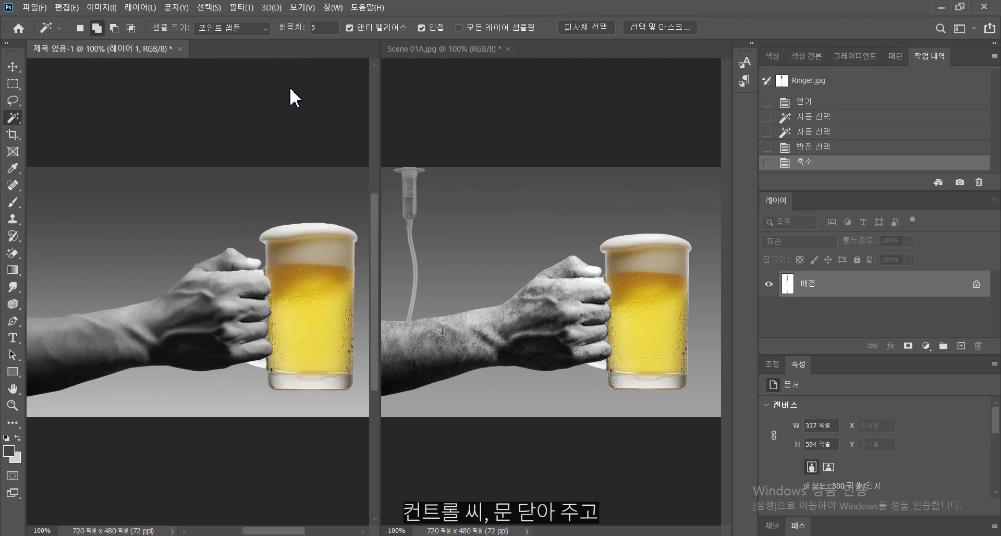
Step: Paste the IV drip into the composite and scale it to about 68% with Free Transform, placing it over the forearm
click(16, 67)
key(ctrl+v)
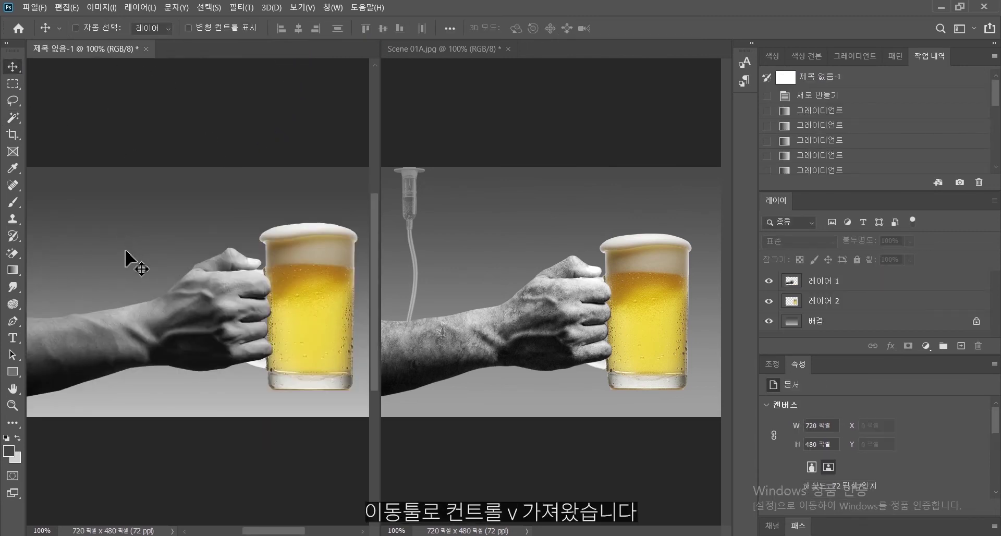
drag(193, 218, 90, 219)
key(ctrl+t)
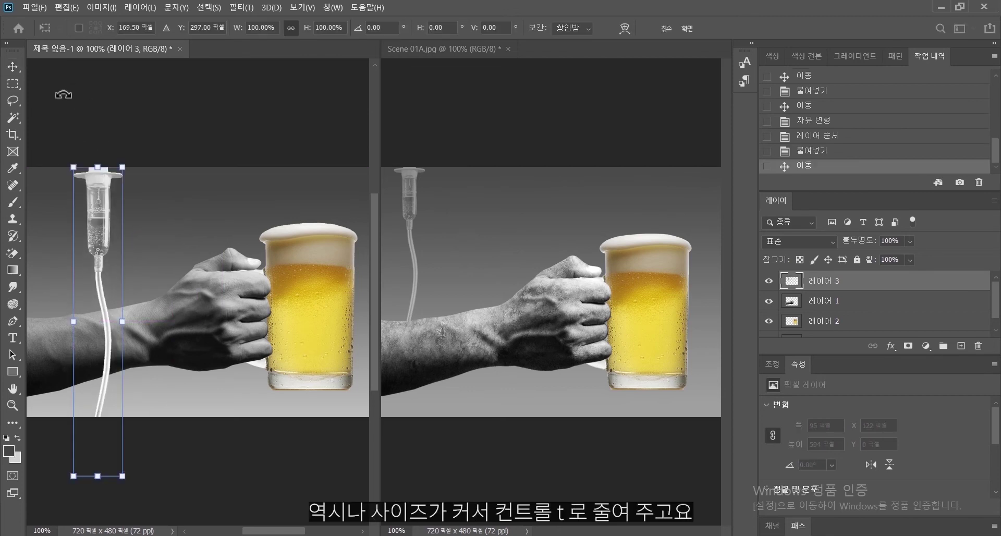
drag(73, 166, 87, 252)
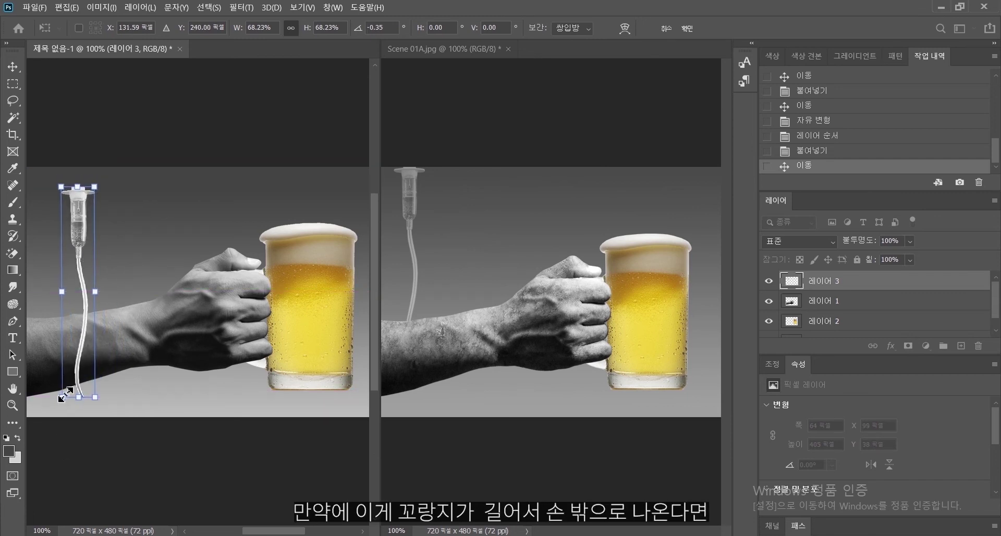
key(Return)
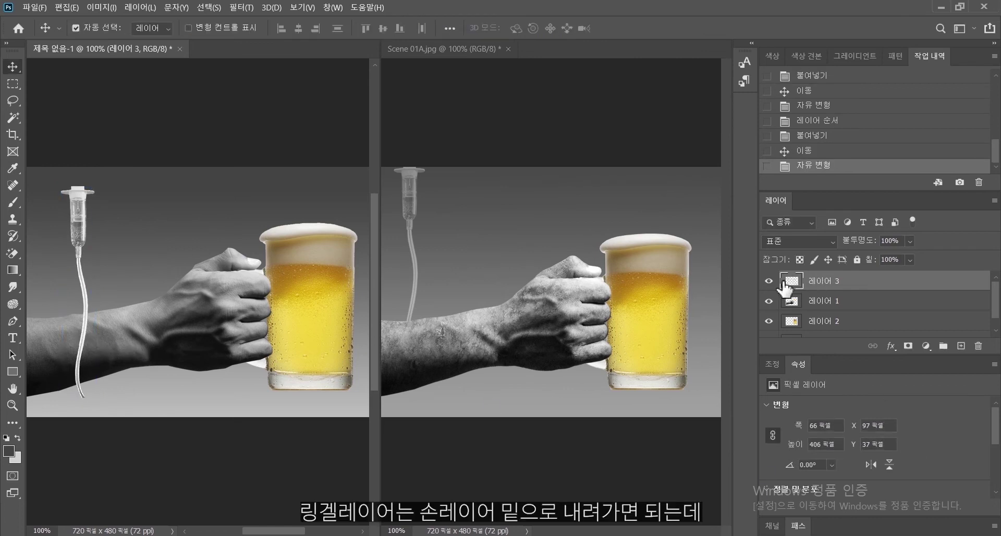
Step: Move the drip layer 레이어 3 below the hand layer 레이어 1
drag(836, 283, 830, 312)
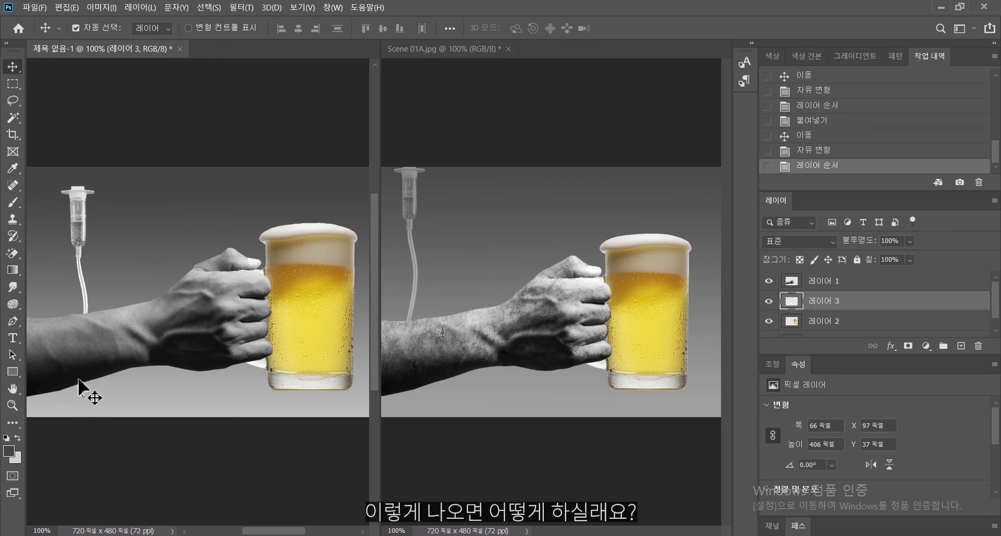
mouse_move(73, 197)
mouse_down()
mouse_move(74, 186)
mouse_move(72, 198)
mouse_up()
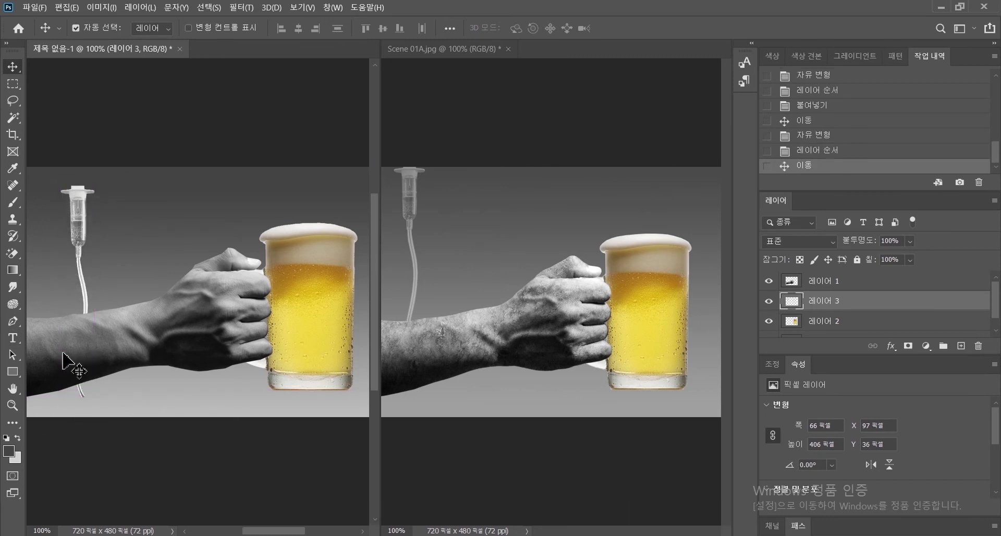
Step: Erase the tube end sticking out below the forearm using a rectangular selection, and move the drip up to the canvas's top edge
click(14, 85)
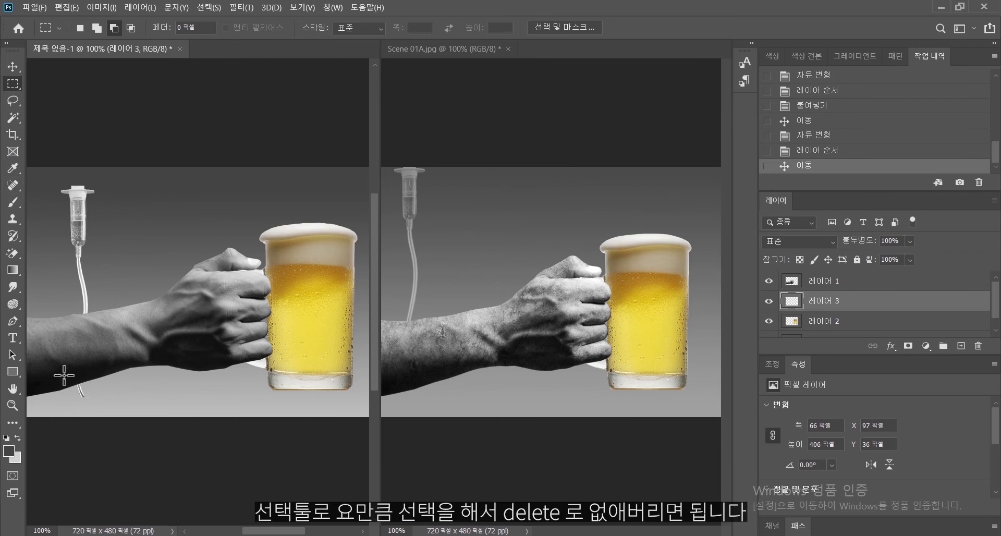
mouse_move(38, 359)
mouse_down()
mouse_move(65, 399)
mouse_move(137, 420)
mouse_up()
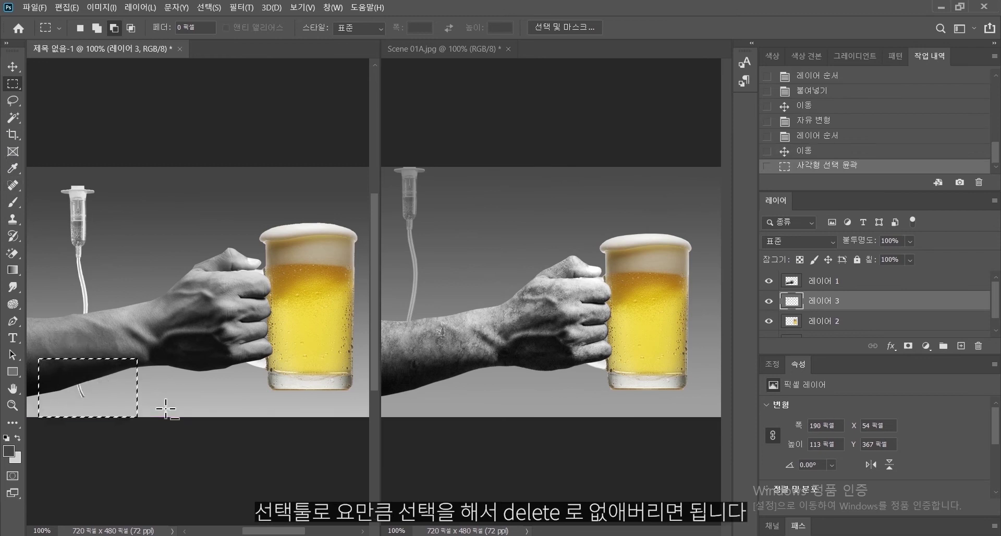
key(Delete)
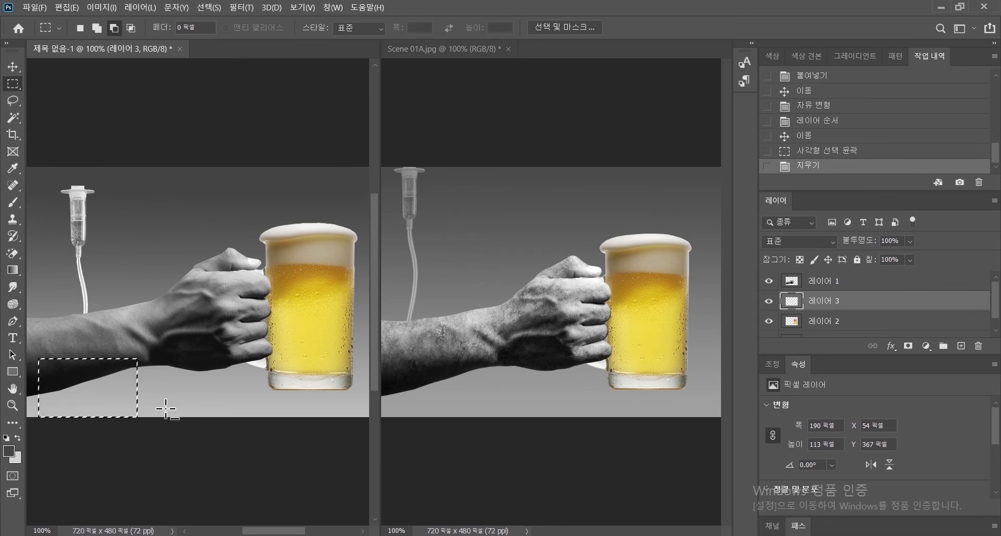
key(ctrl+d)
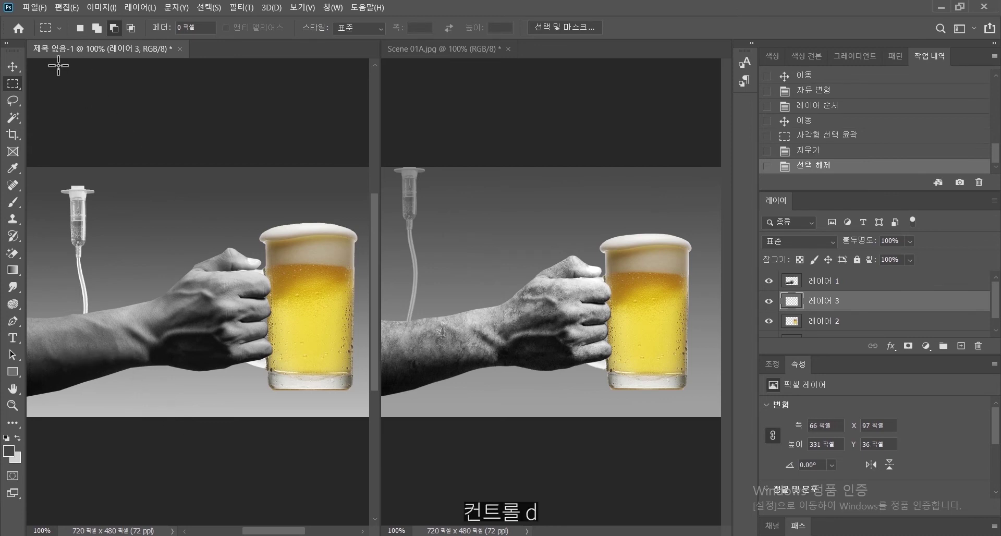
click(12, 66)
drag(73, 252, 56, 233)
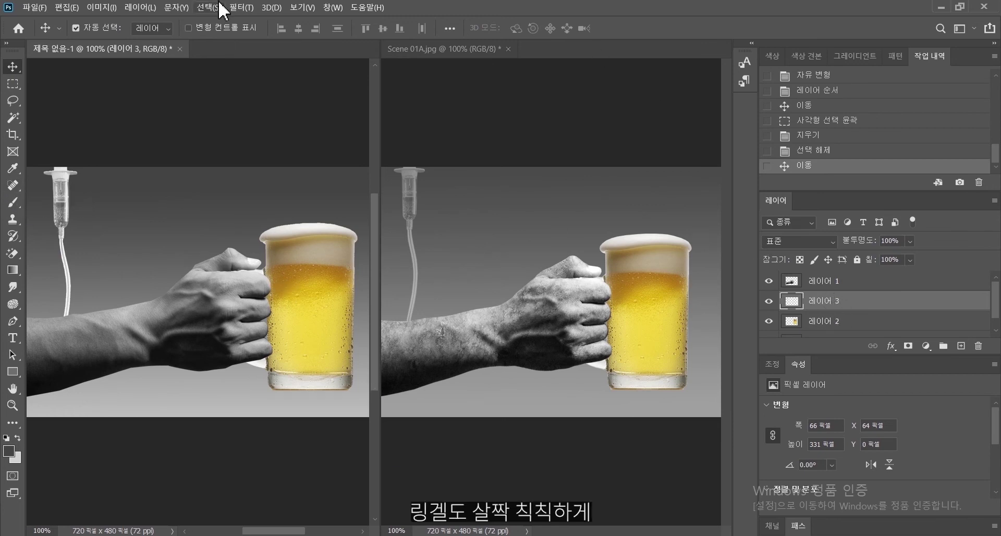
Step: Convert the drip layer to black and white, and set its brightness to -84 and contrast to -50
click(101, 8)
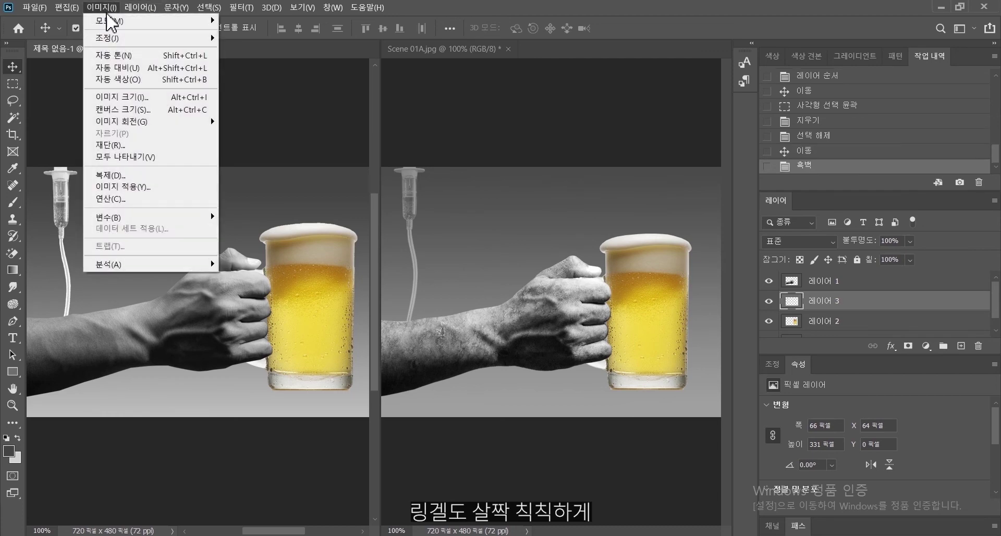
mouse_move(180, 38)
click(253, 37)
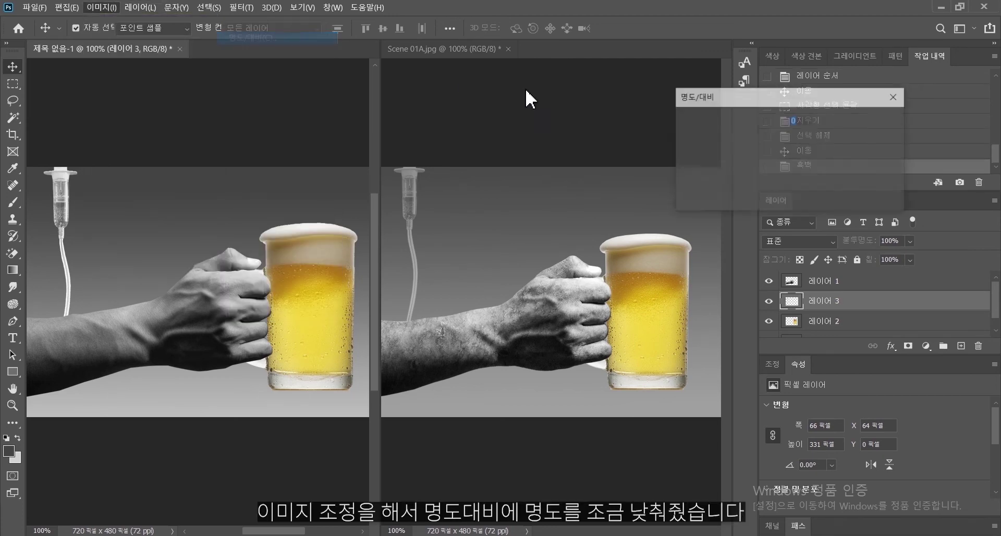
drag(752, 132, 721, 133)
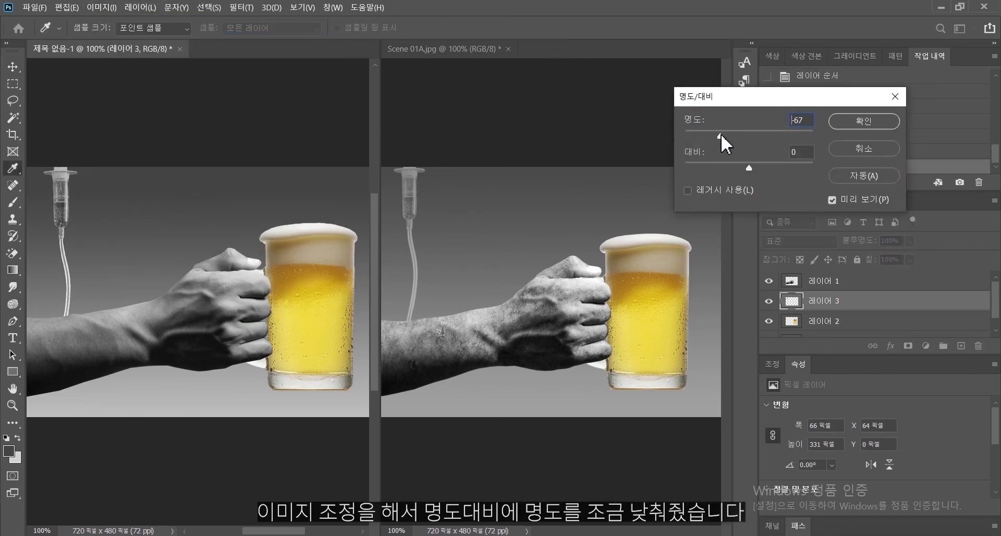
drag(739, 164, 698, 168)
drag(697, 130, 713, 131)
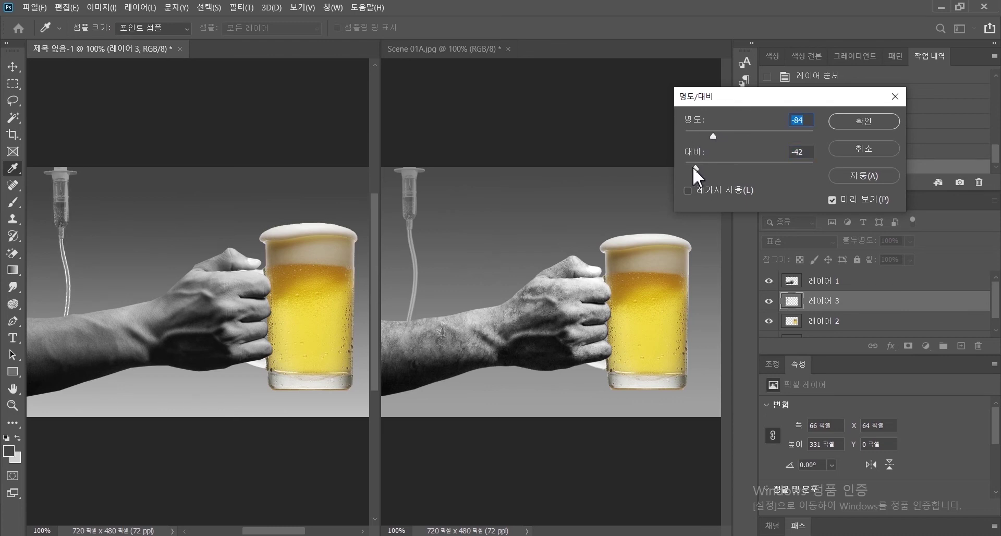
drag(693, 167, 684, 167)
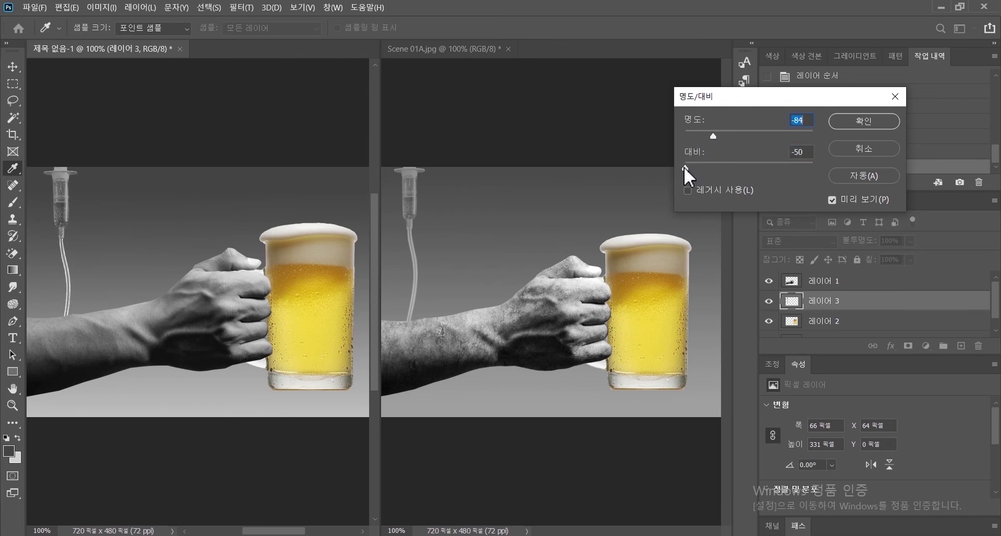
click(860, 122)
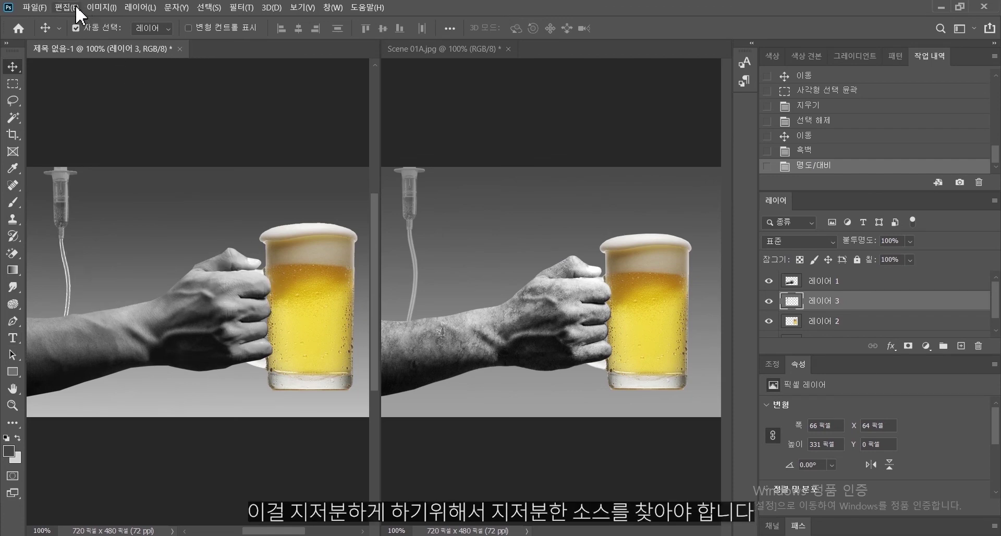
Step: Open Texture.jpg, the rough stone image, alongside the composite
click(32, 7)
click(45, 31)
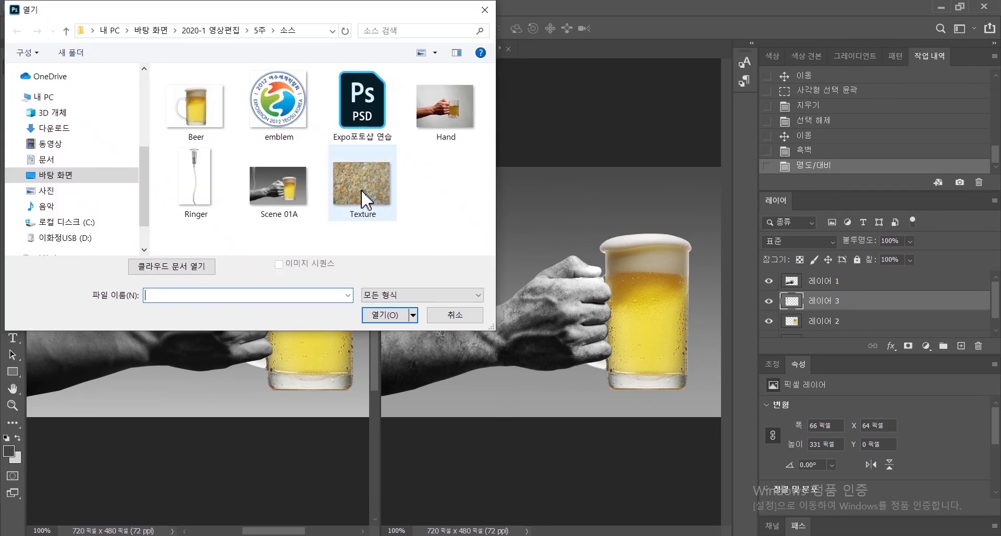
double_click(372, 185)
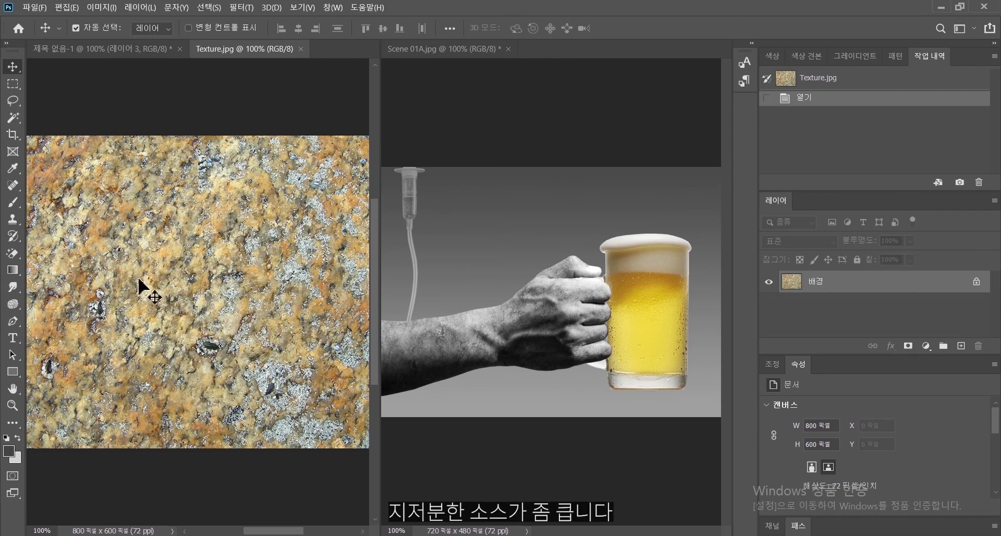
Step: Copy a rectangular area of the stone texture about 633 × 366 px and close Texture.jpg
click(13, 84)
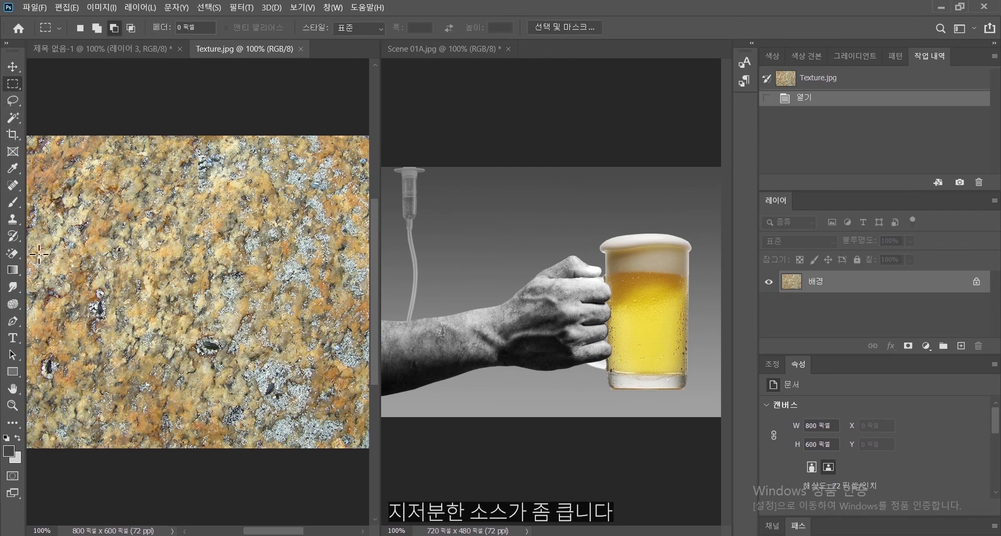
drag(30, 238, 360, 429)
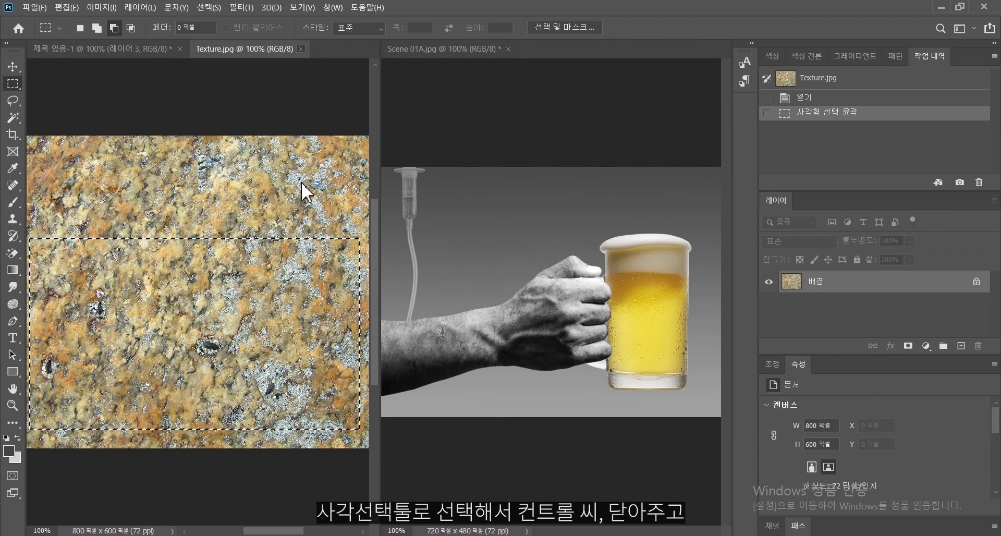
key(ctrl+w)
Step: Paste the stone texture into the composite above the hand layer and place it at about X 0, Y 107 px, covering the arm and fist
click(9, 67)
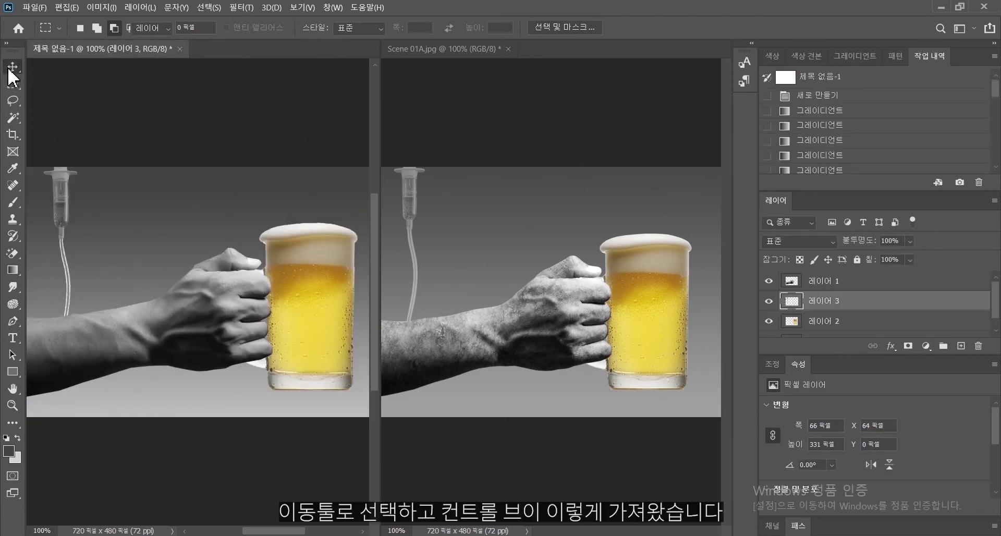
ctrl+click(111, 368)
key(ctrl+v)
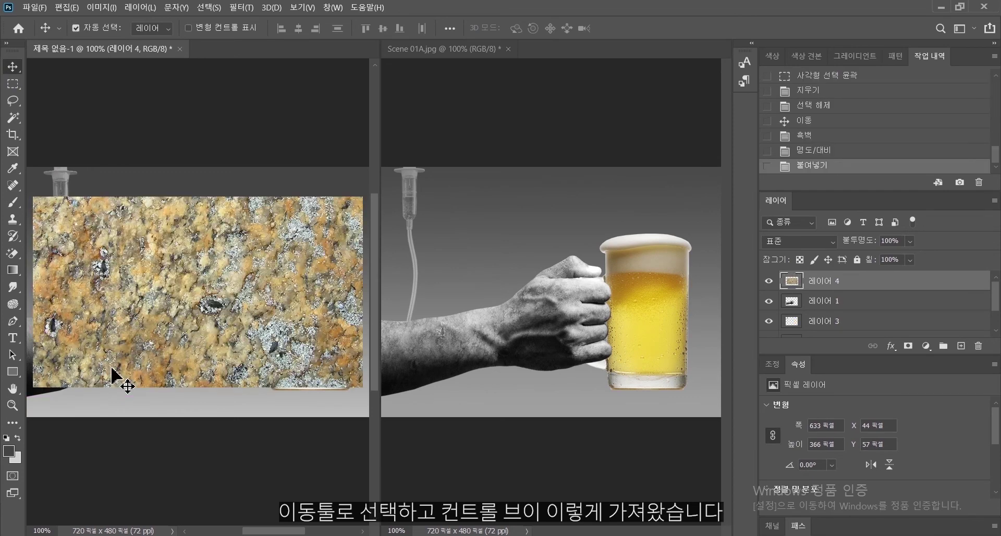
drag(116, 379, 293, 470)
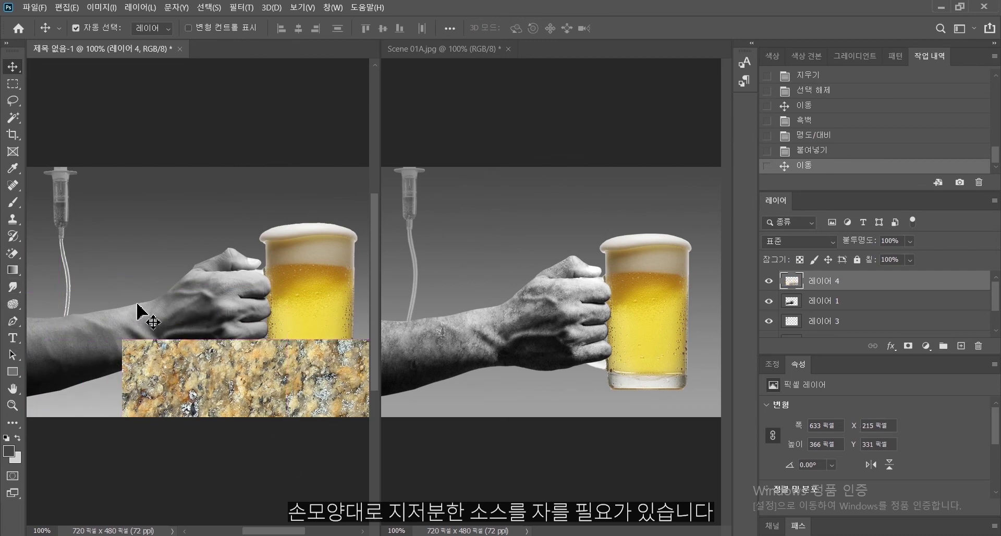
drag(229, 389, 130, 248)
drag(163, 277, 151, 300)
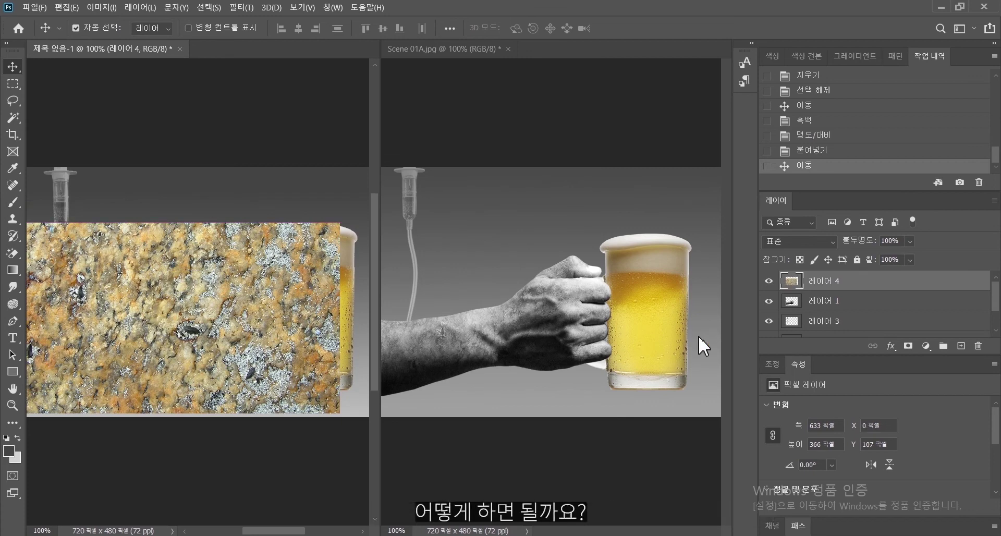
drag(205, 316, 214, 442)
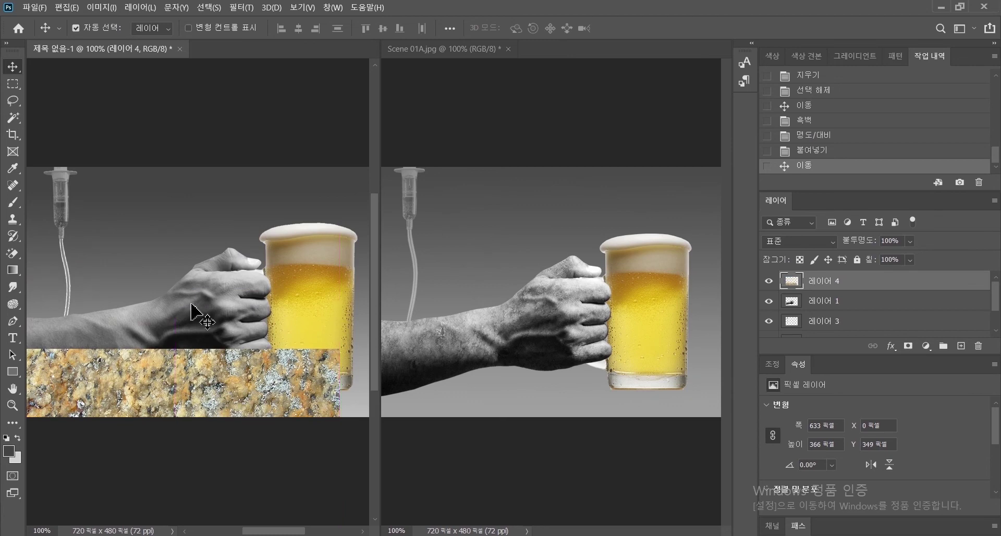
drag(168, 397, 162, 287)
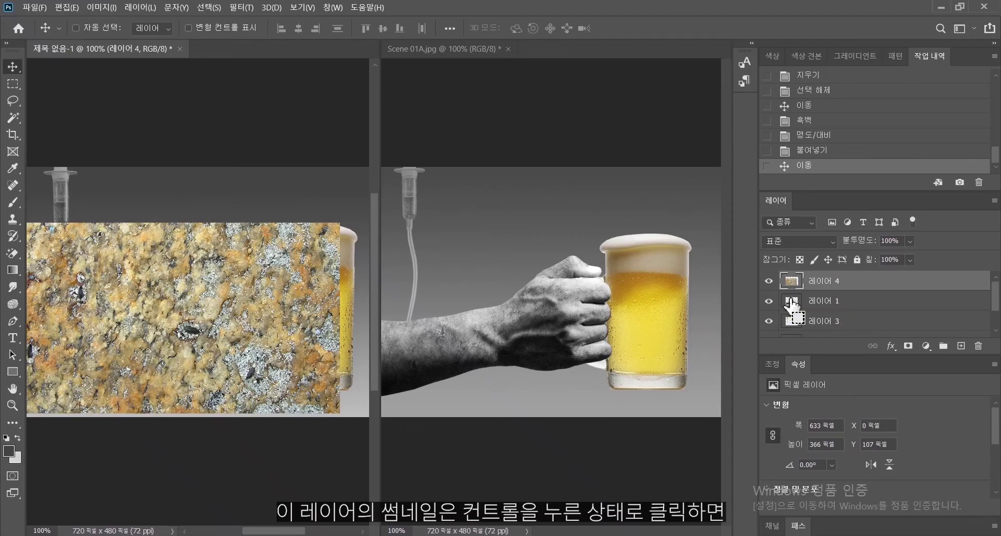
ctrl+click(791, 305)
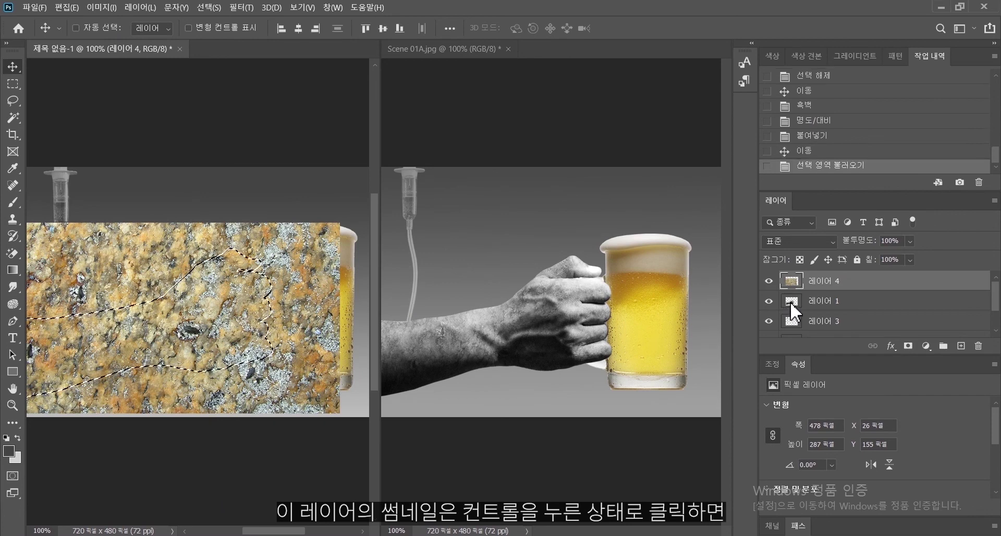
key(ctrl)
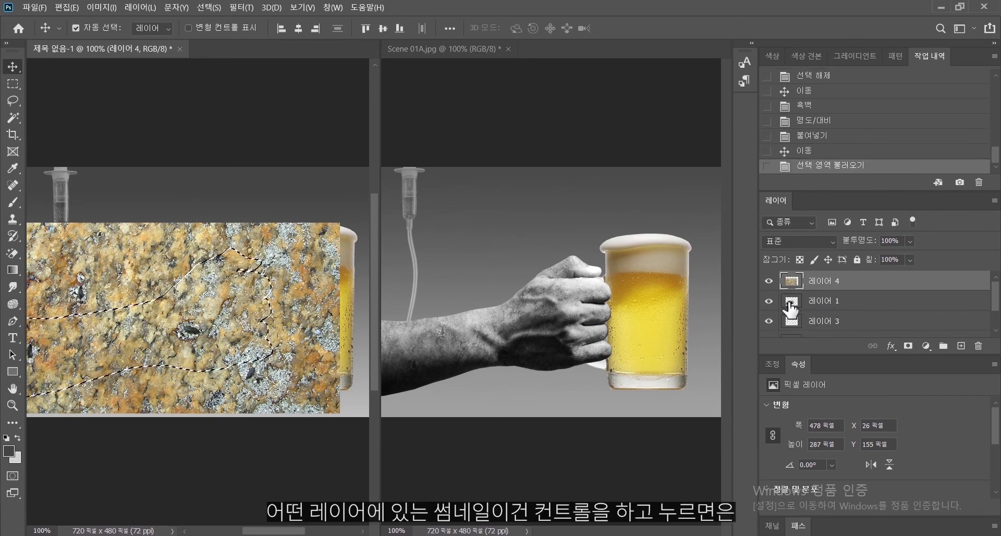
ctrl+click(791, 306)
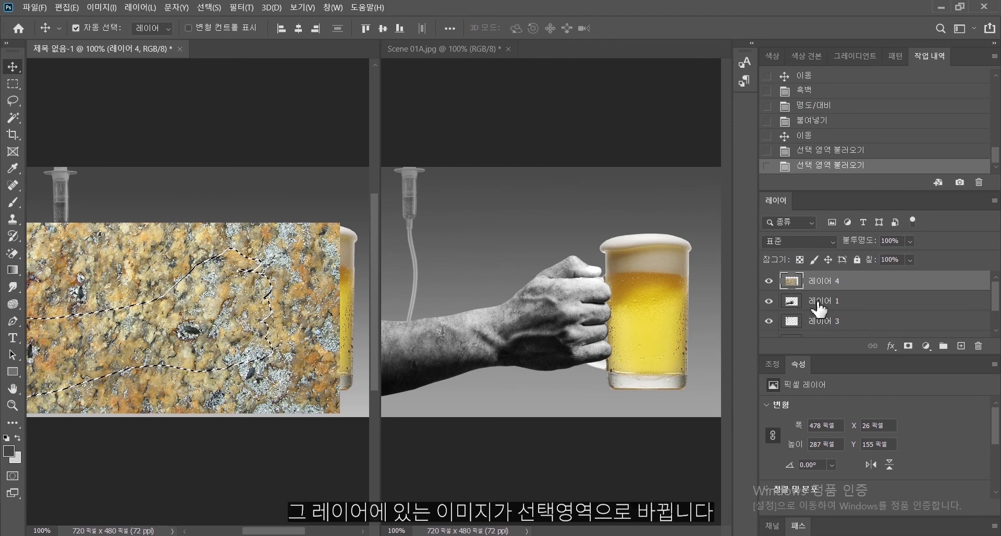
ctrl+click(791, 305)
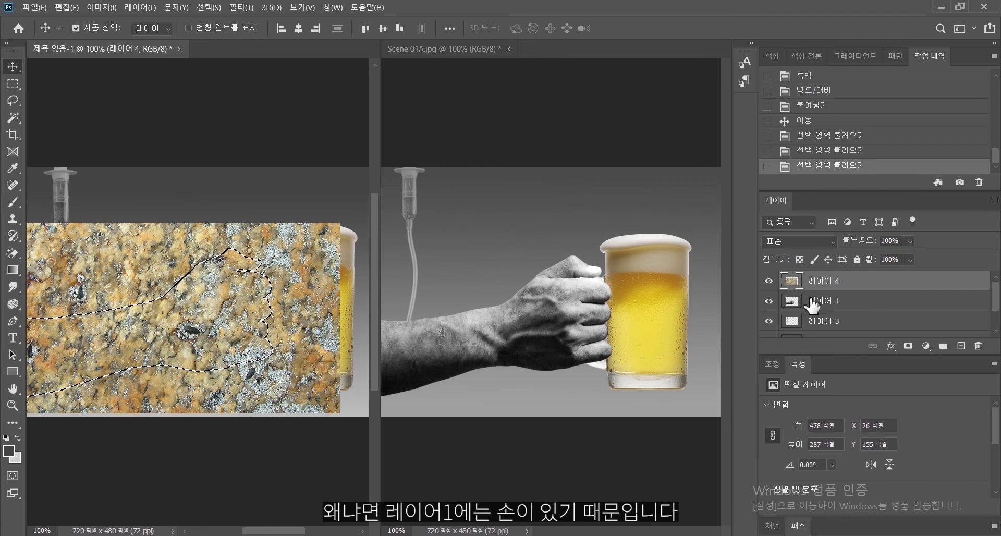
key(ctrl)
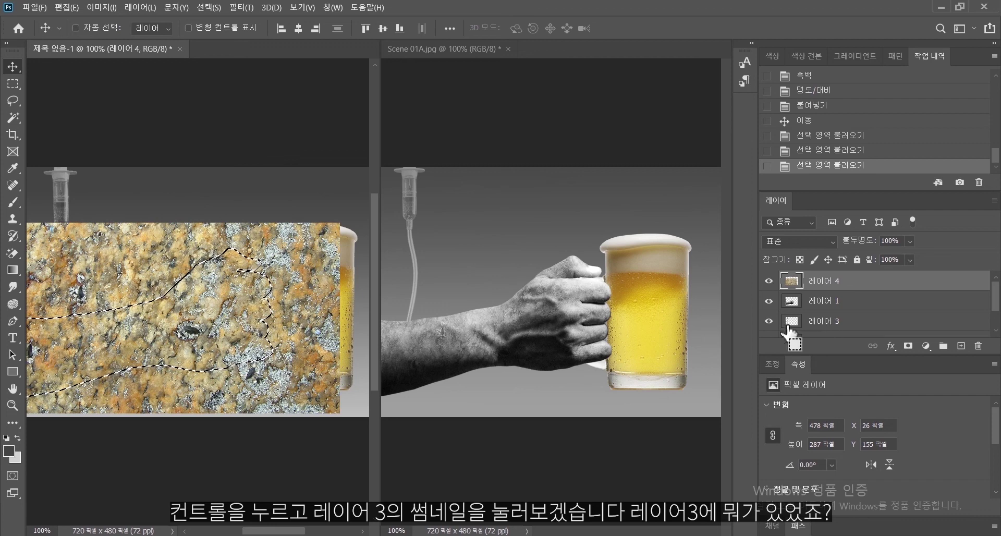
ctrl+click(793, 327)
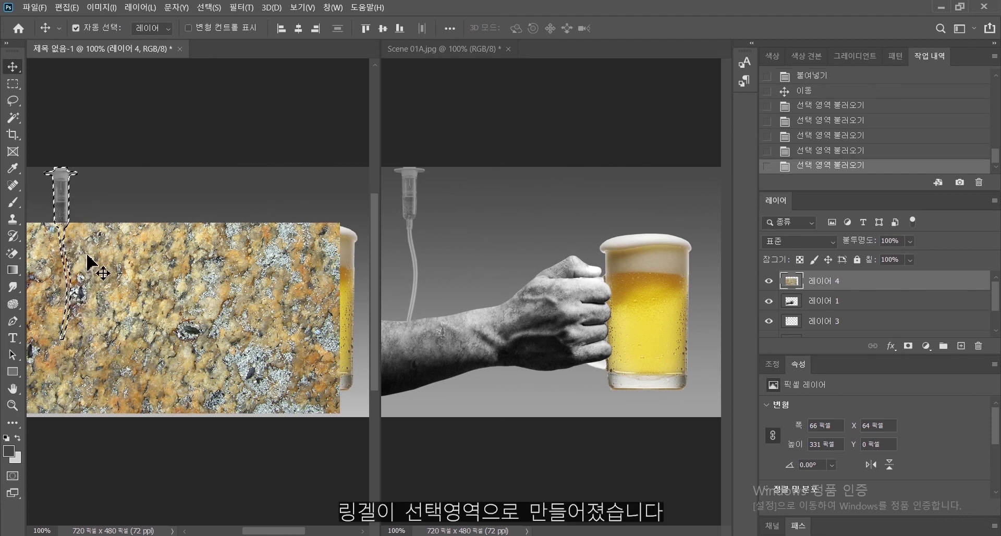
key(ctrl+d)
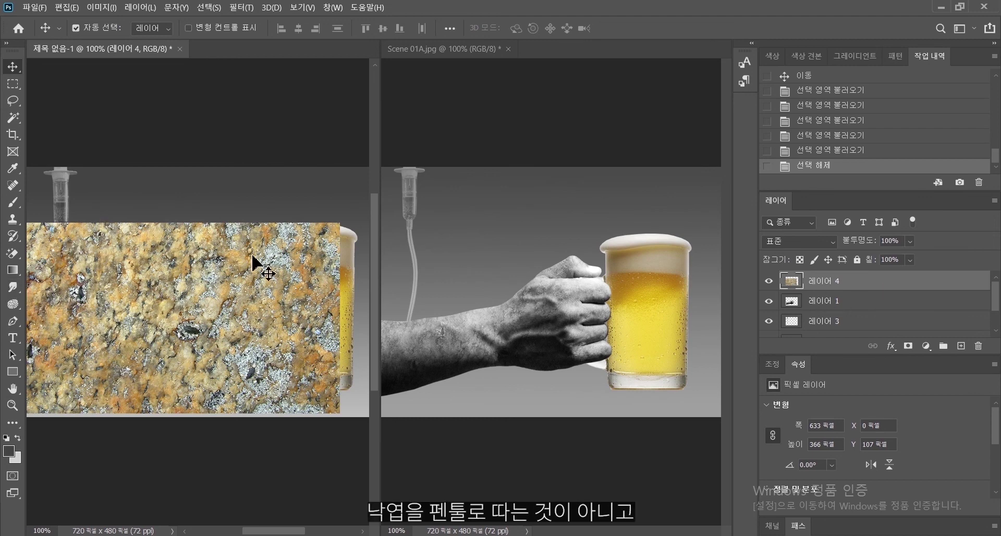
Step: Load the hand layer's outline as a selection, invert it, delete the stone texture outside the hand and deselect
key(ctrl)
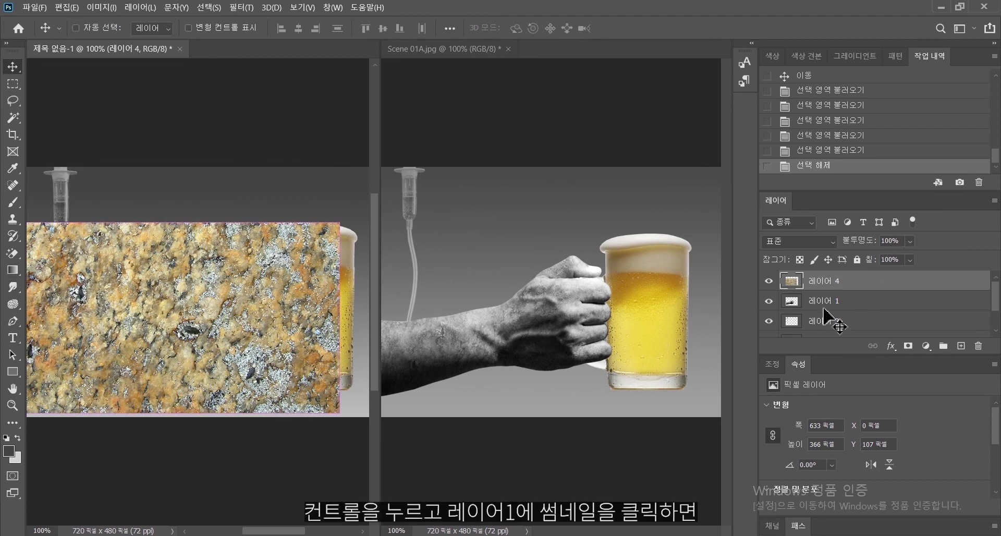
drag(812, 314, 792, 310)
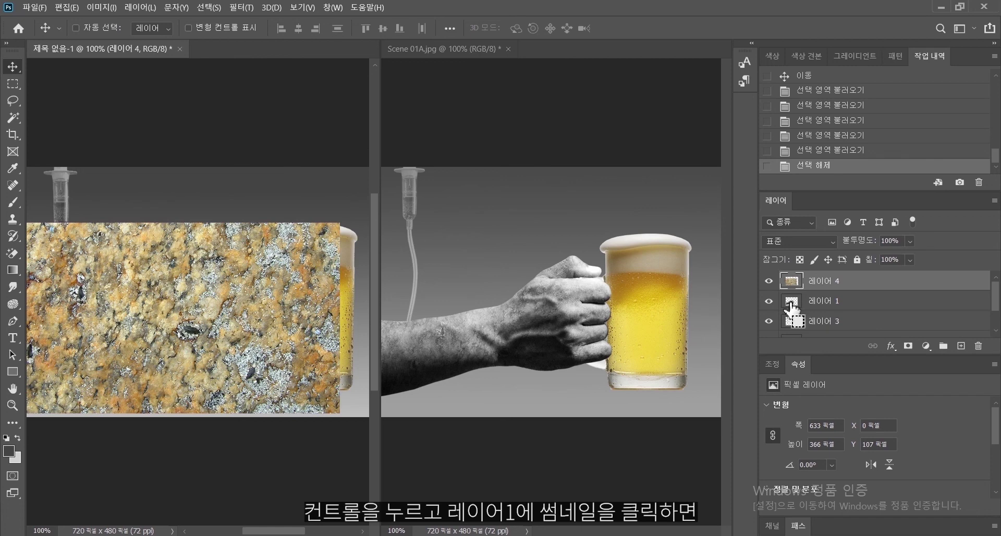
ctrl+click(790, 303)
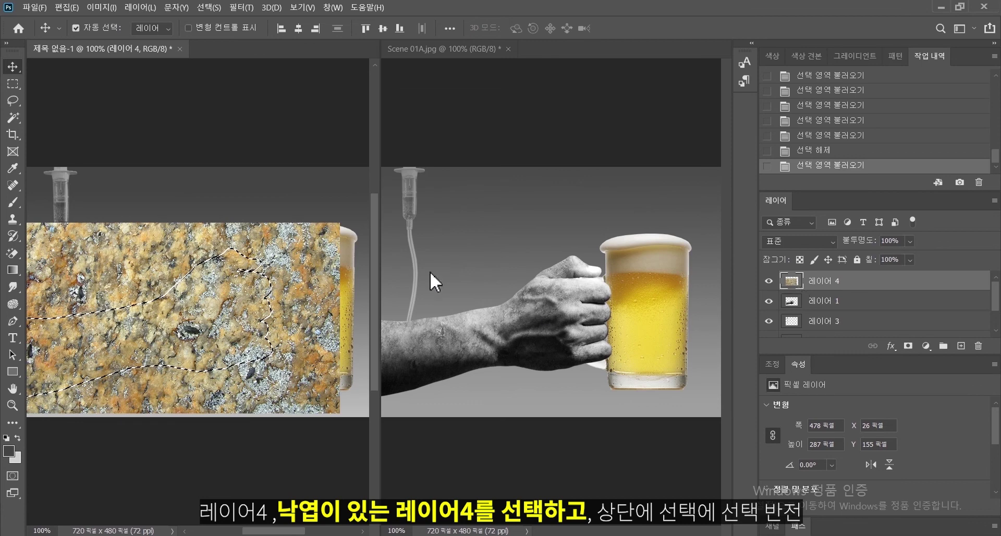
click(210, 12)
click(209, 55)
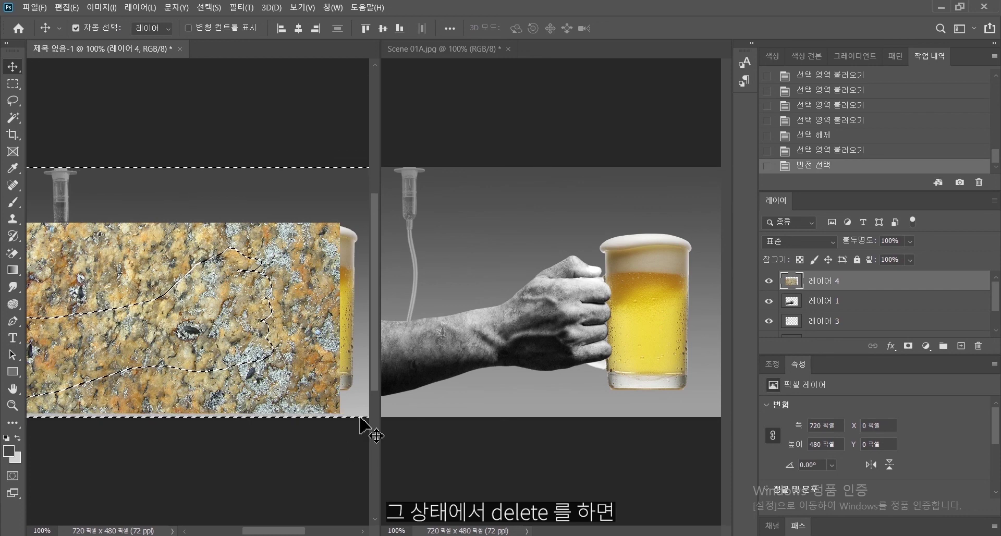
key(Delete)
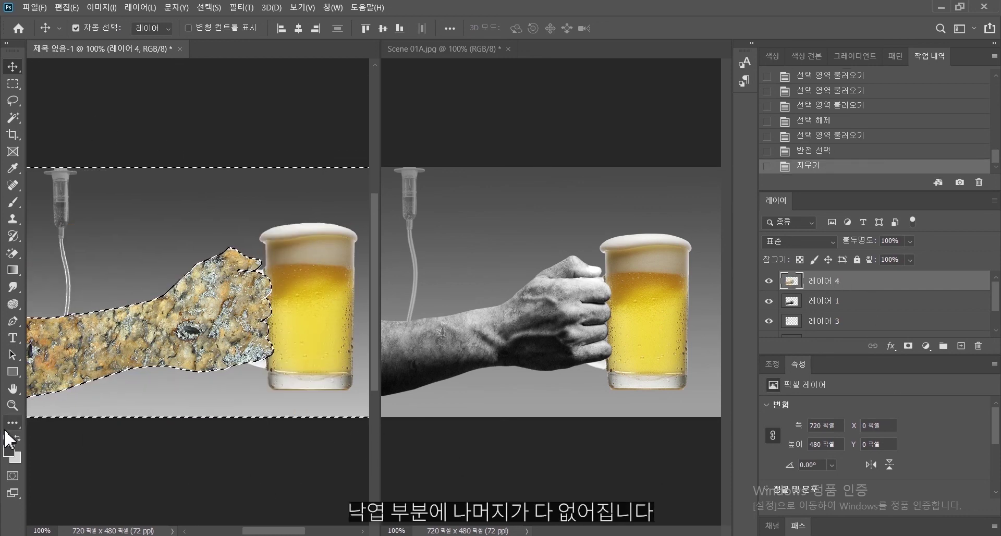
key(ctrl+d)
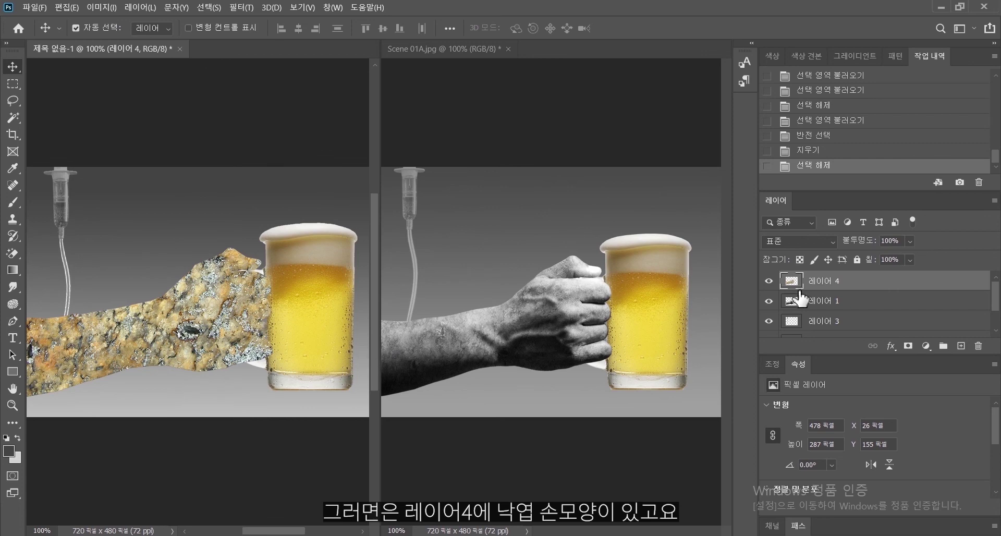
Step: Convert the hand-shaped stone texture layer to black and white with the default preset
click(769, 282)
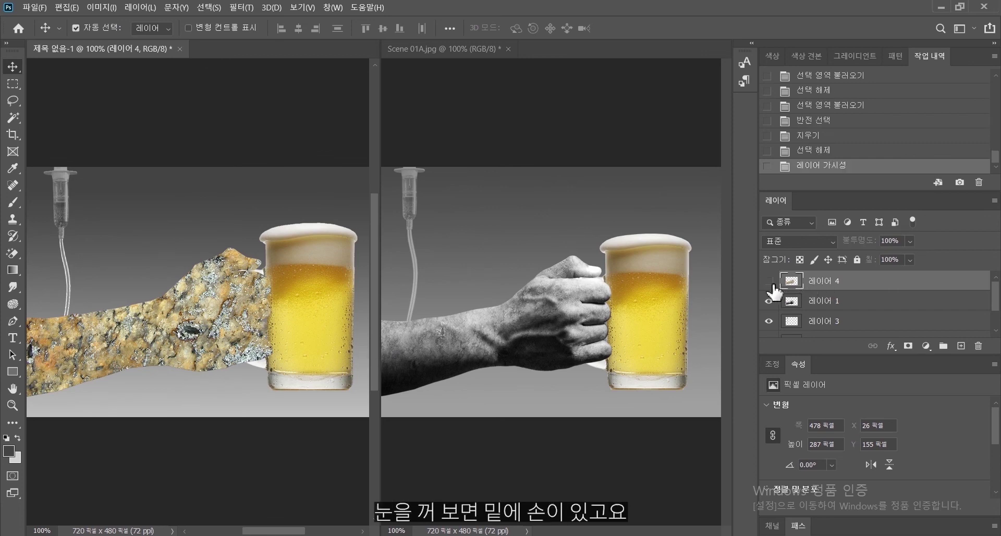
click(769, 282)
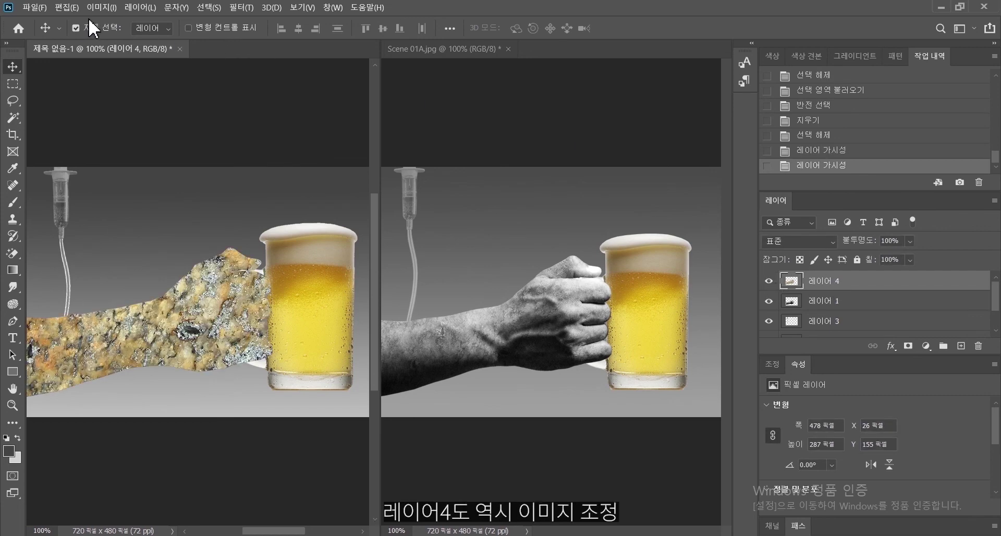
click(103, 8)
mouse_move(112, 38)
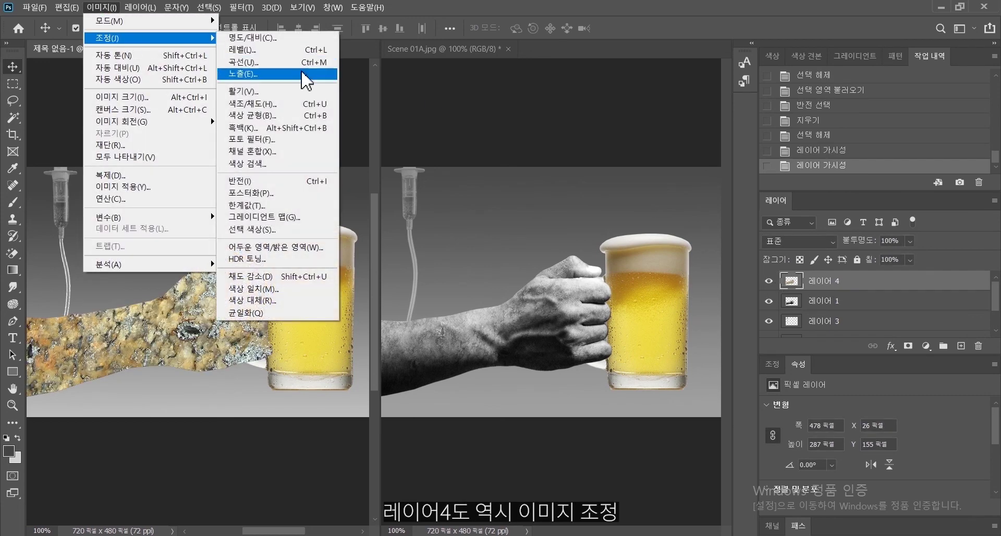
click(301, 127)
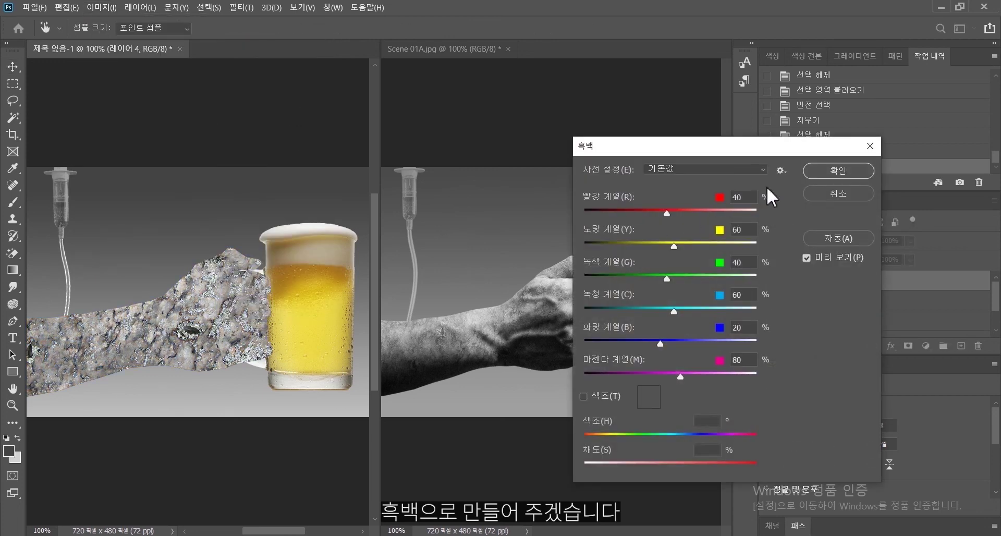
click(850, 172)
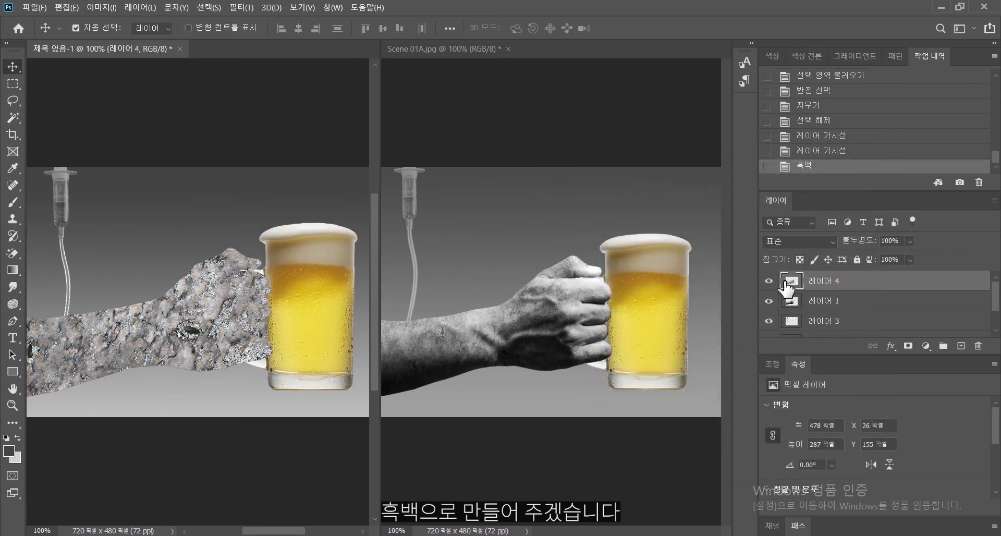
Step: Set the stone texture layer's blend mode to Soft Light and its opacity to 82% over the hand
click(811, 308)
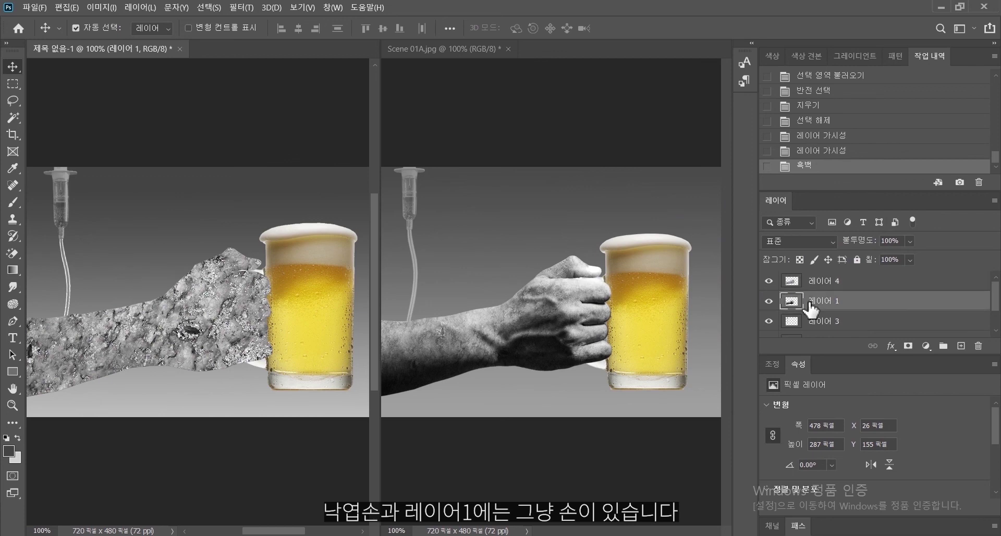
click(828, 288)
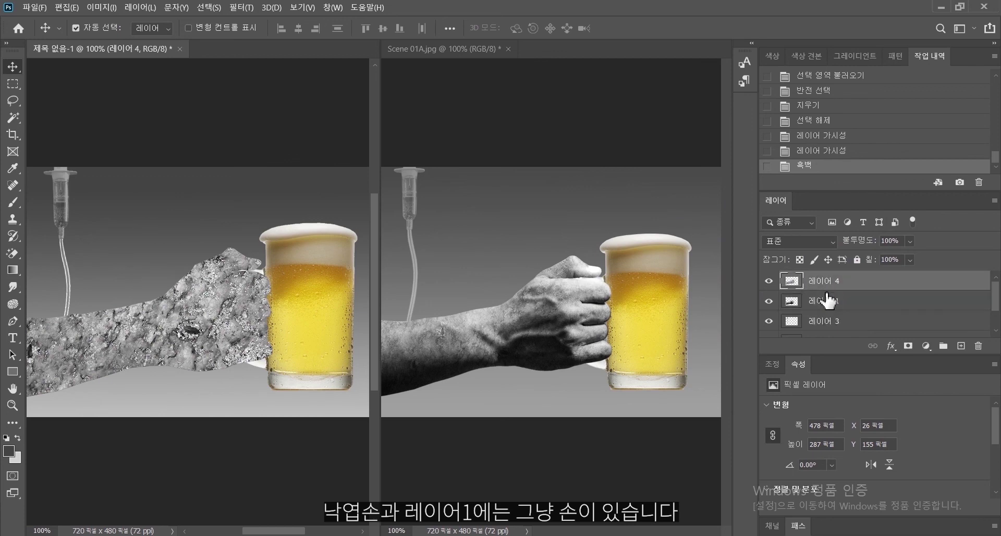
click(834, 242)
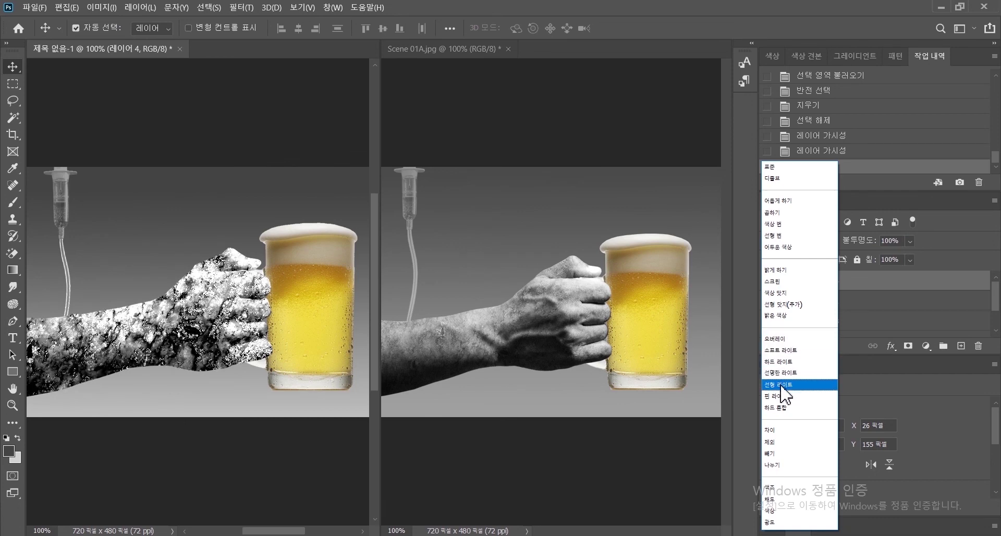
click(805, 351)
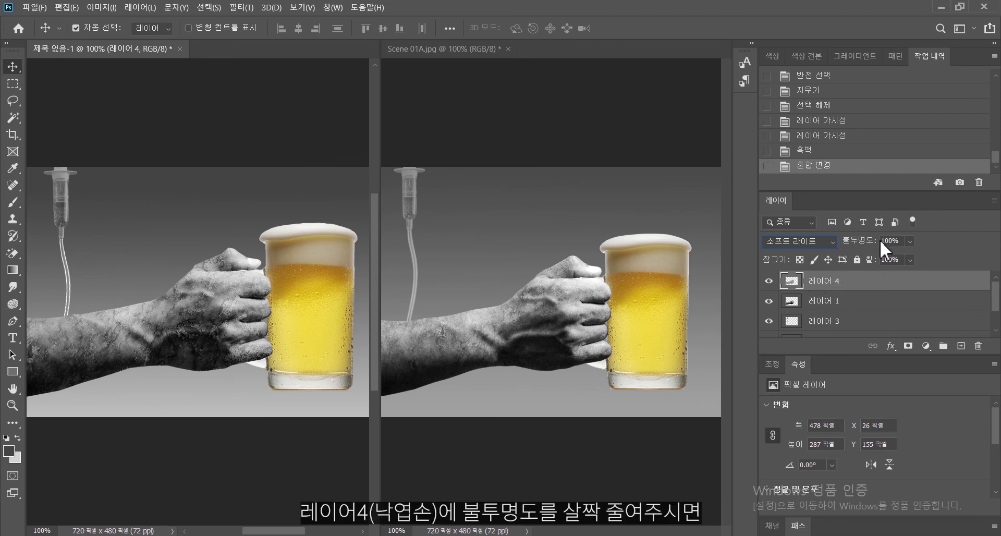
drag(913, 253, 859, 261)
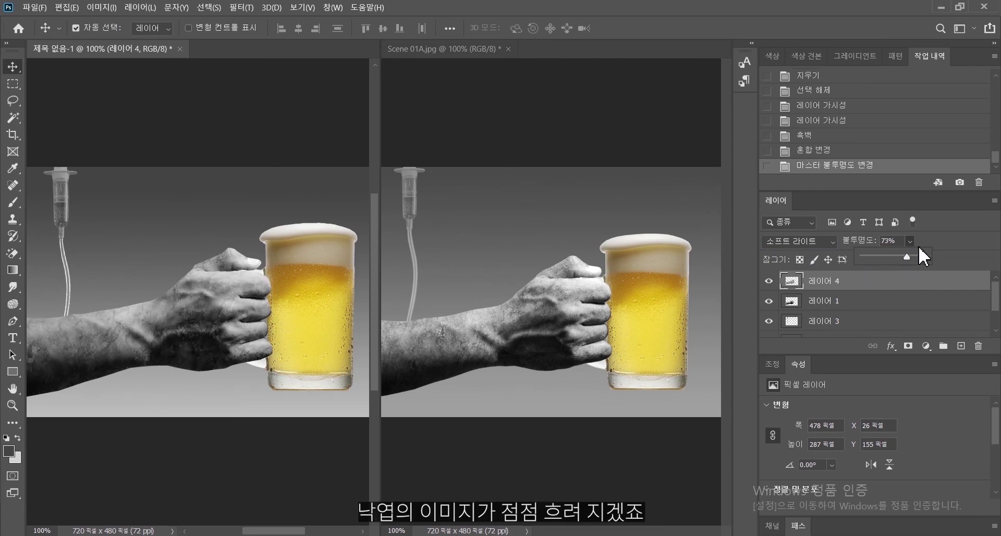
drag(894, 257, 917, 258)
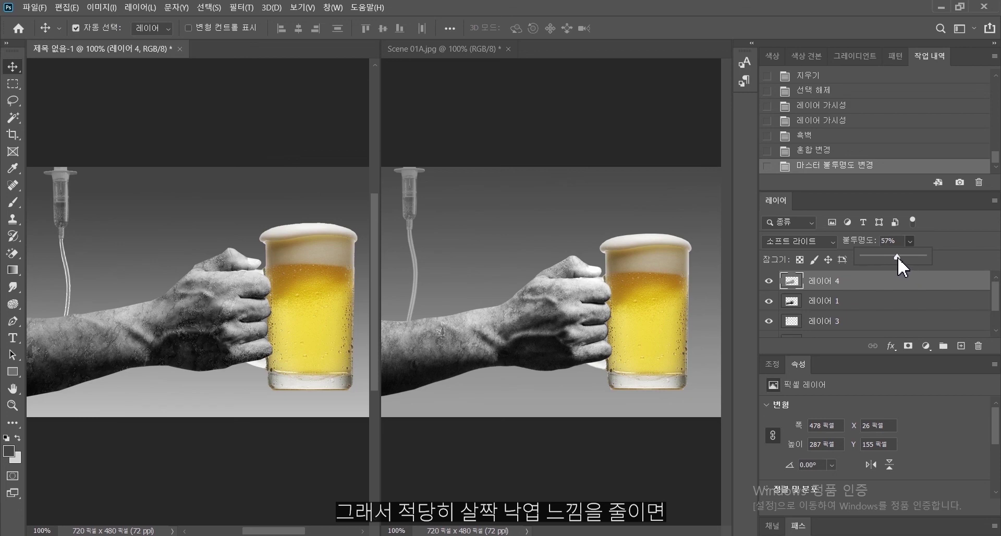
drag(905, 258, 913, 257)
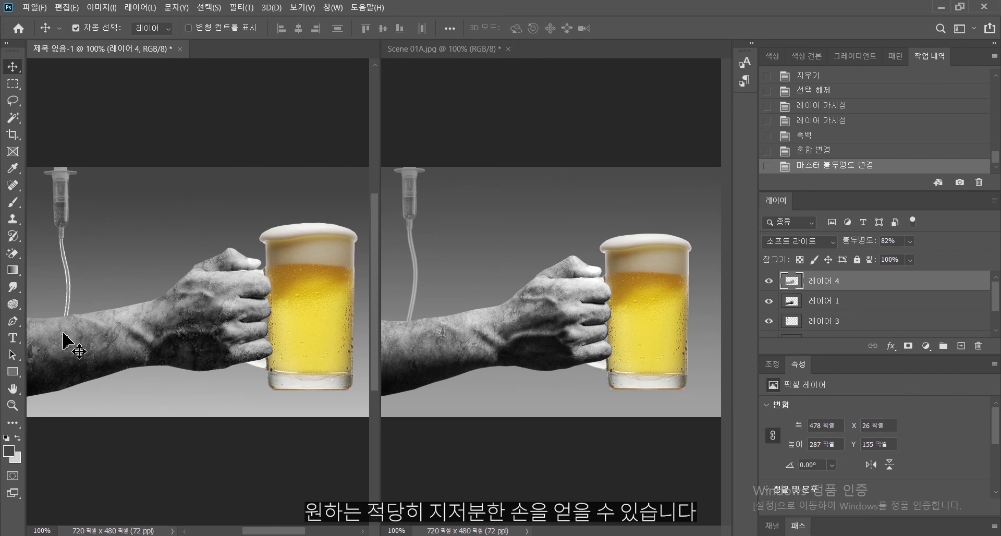
Step: Apply a Vibrance adjustment of +46 with saturation 0 to the beer mug layer
click(333, 345)
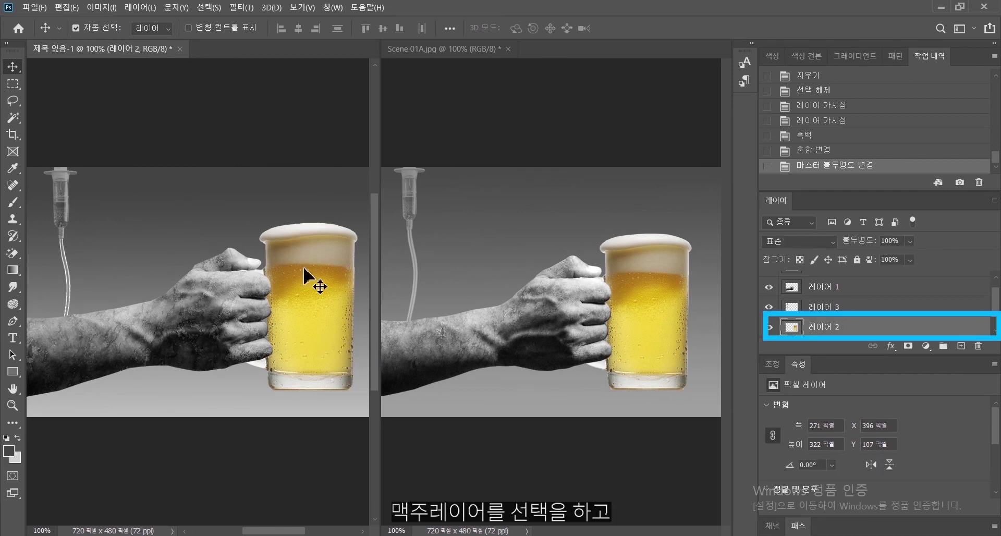
click(101, 7)
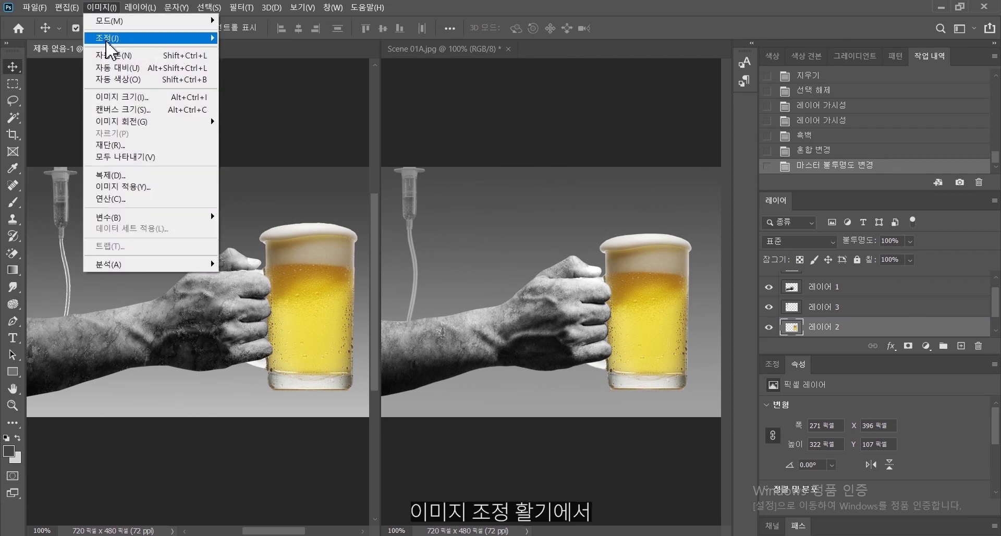
mouse_move(107, 39)
click(318, 91)
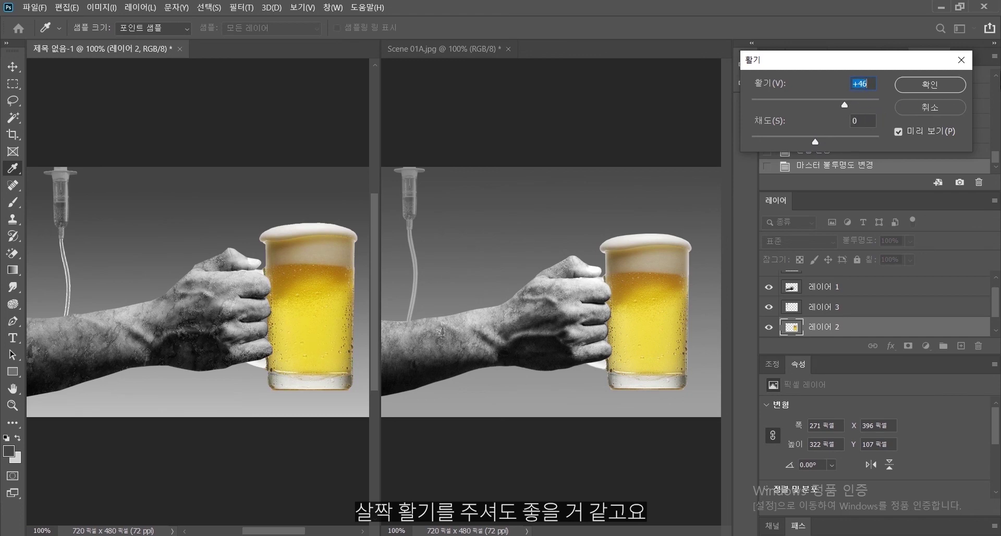
click(952, 85)
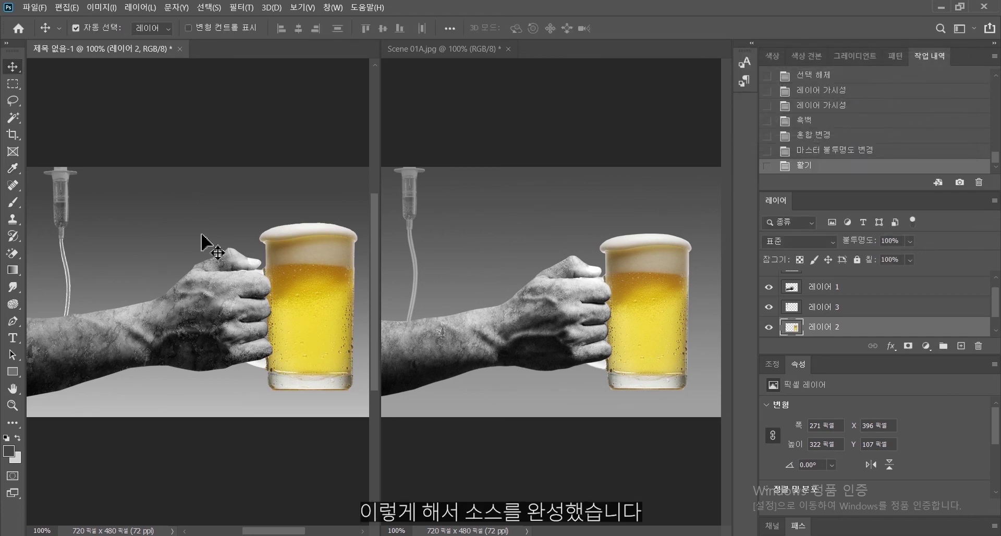